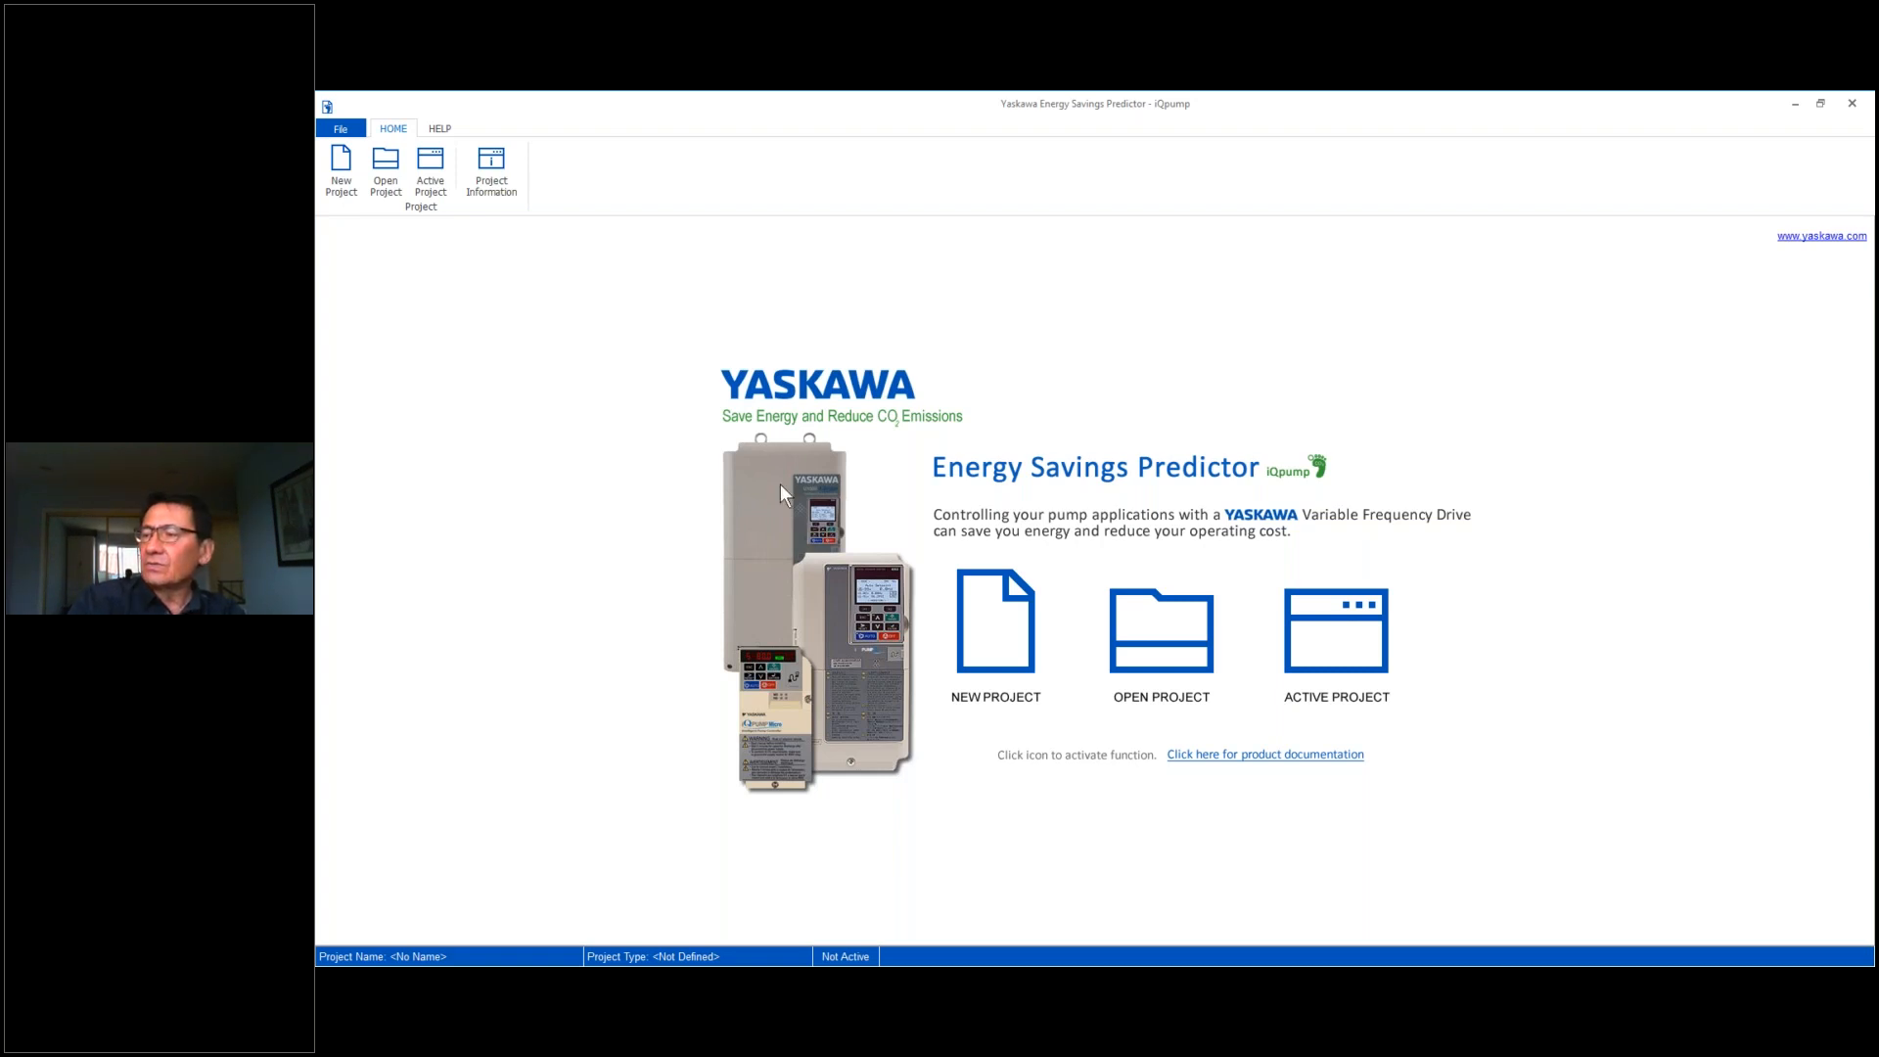
- Start a new Single iQpump Drive System project and proceed past the introduction to the customer information
left_click(344, 177)
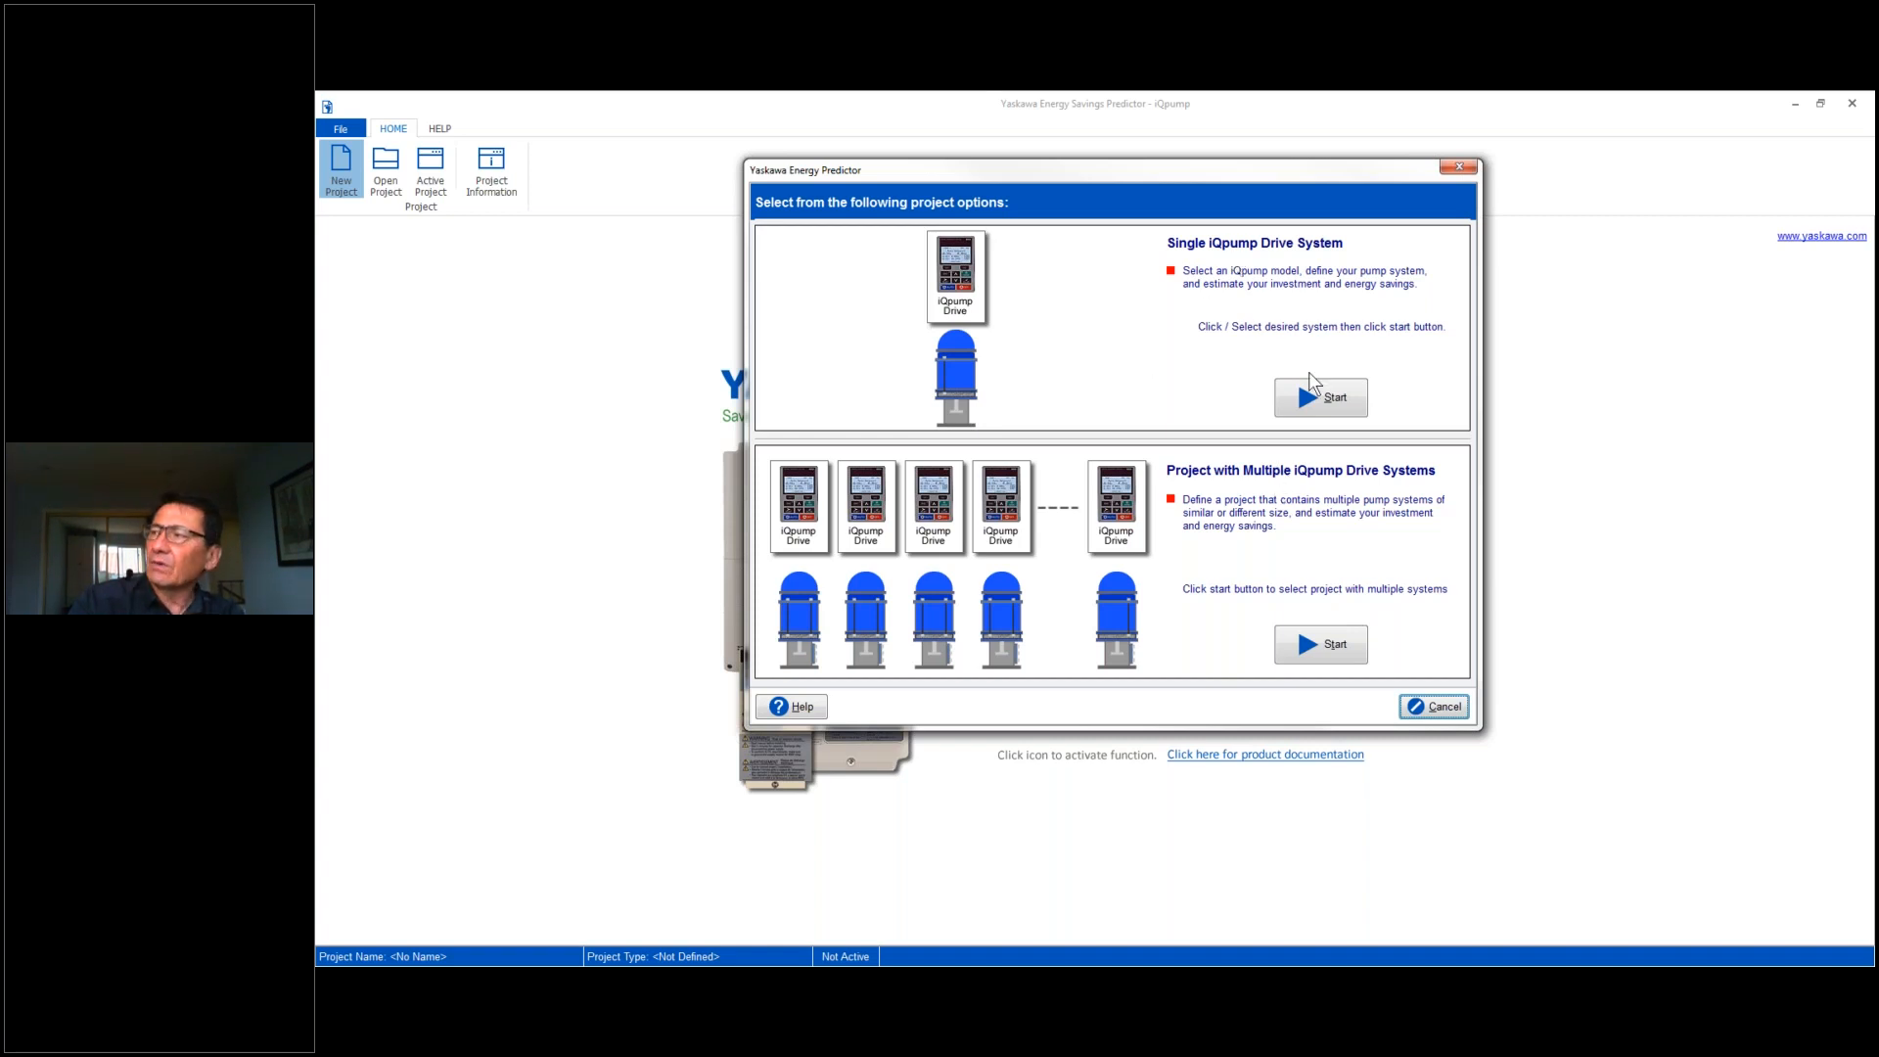
left_click(1326, 401)
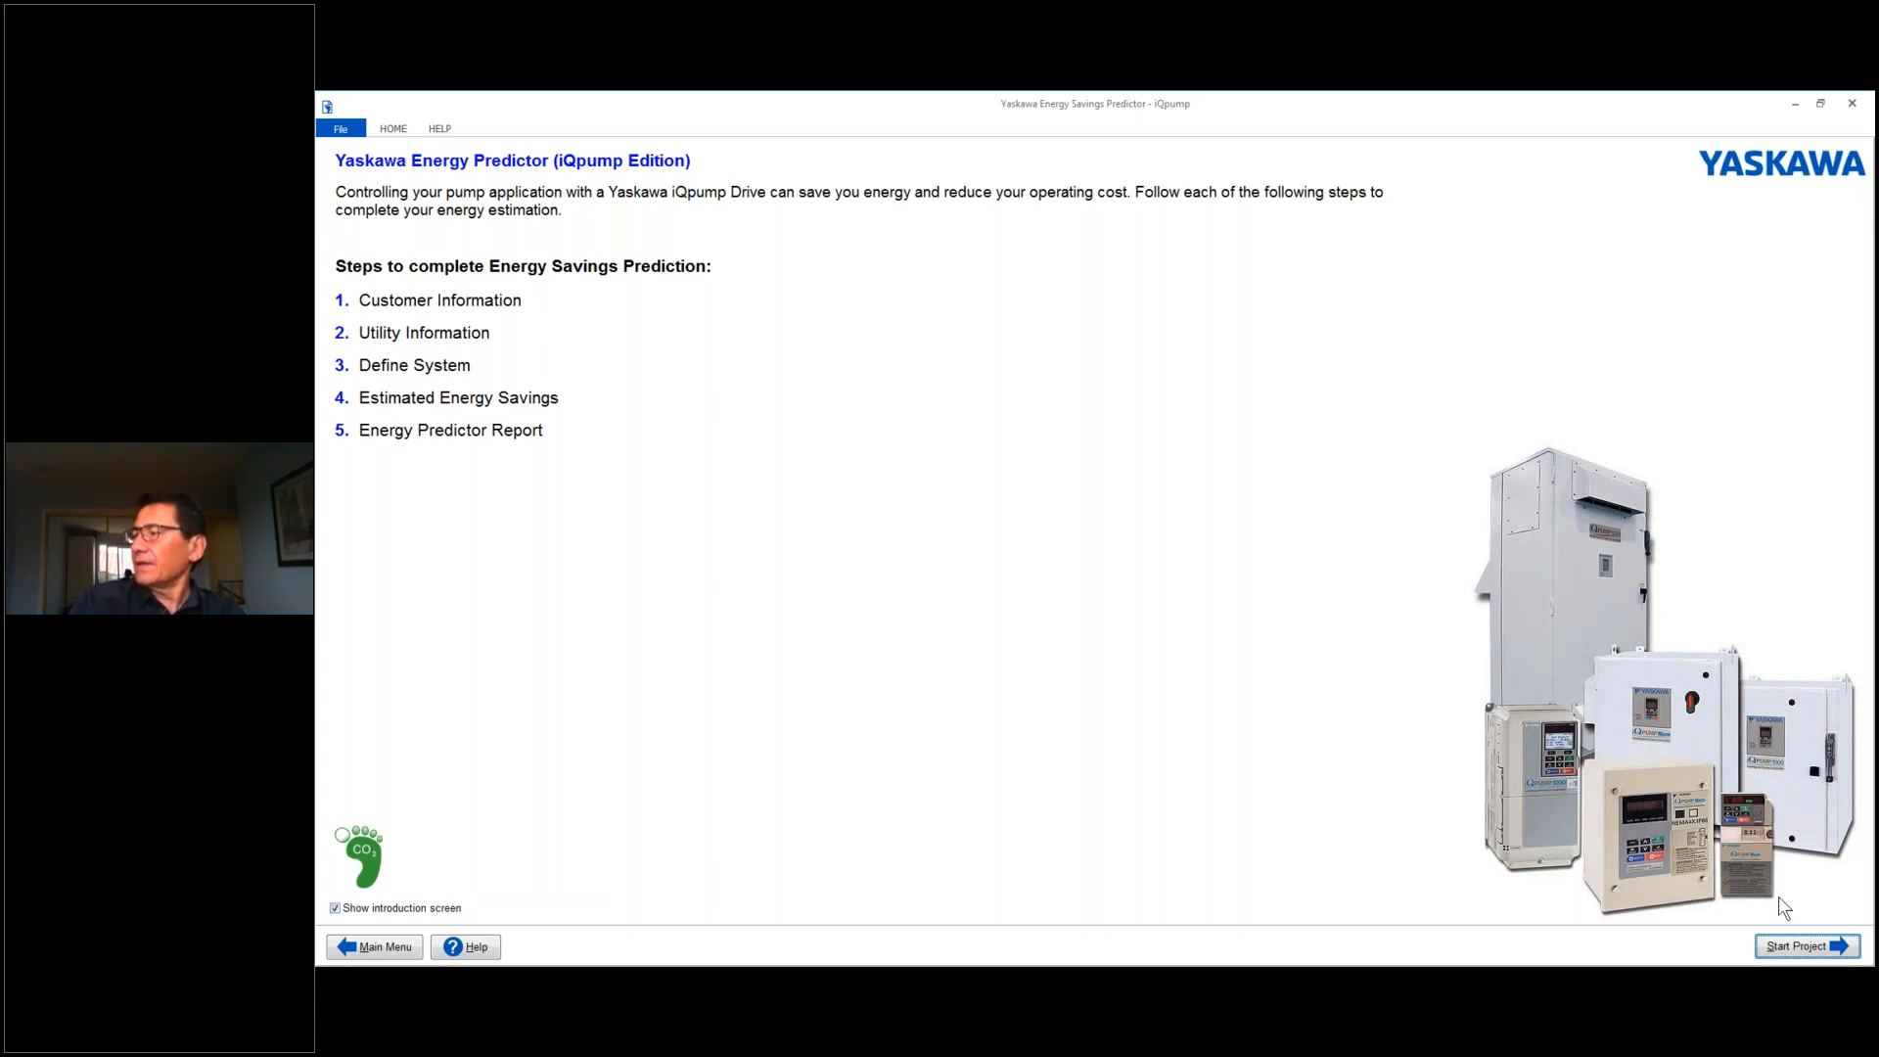
left_click(1800, 946)
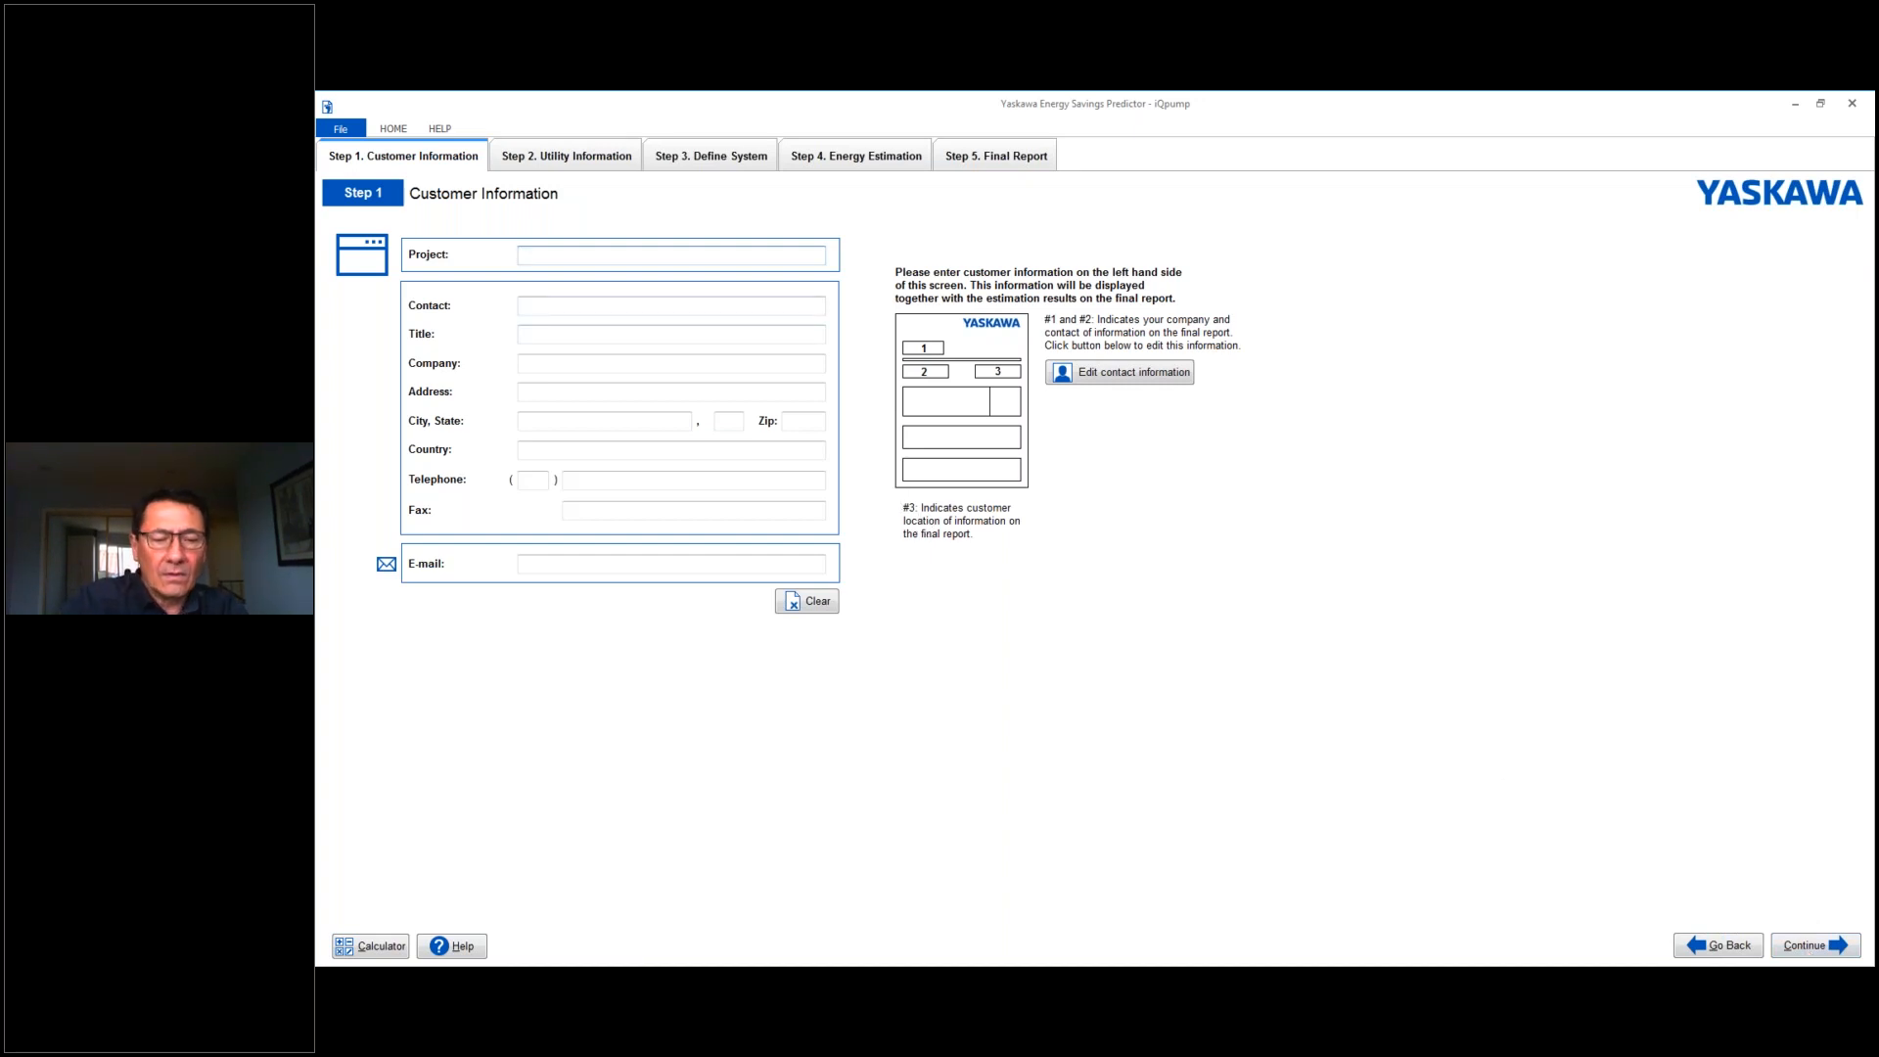
- Name the project "Demo for Wed AM training class" and continue to the utility information
type("Demo")
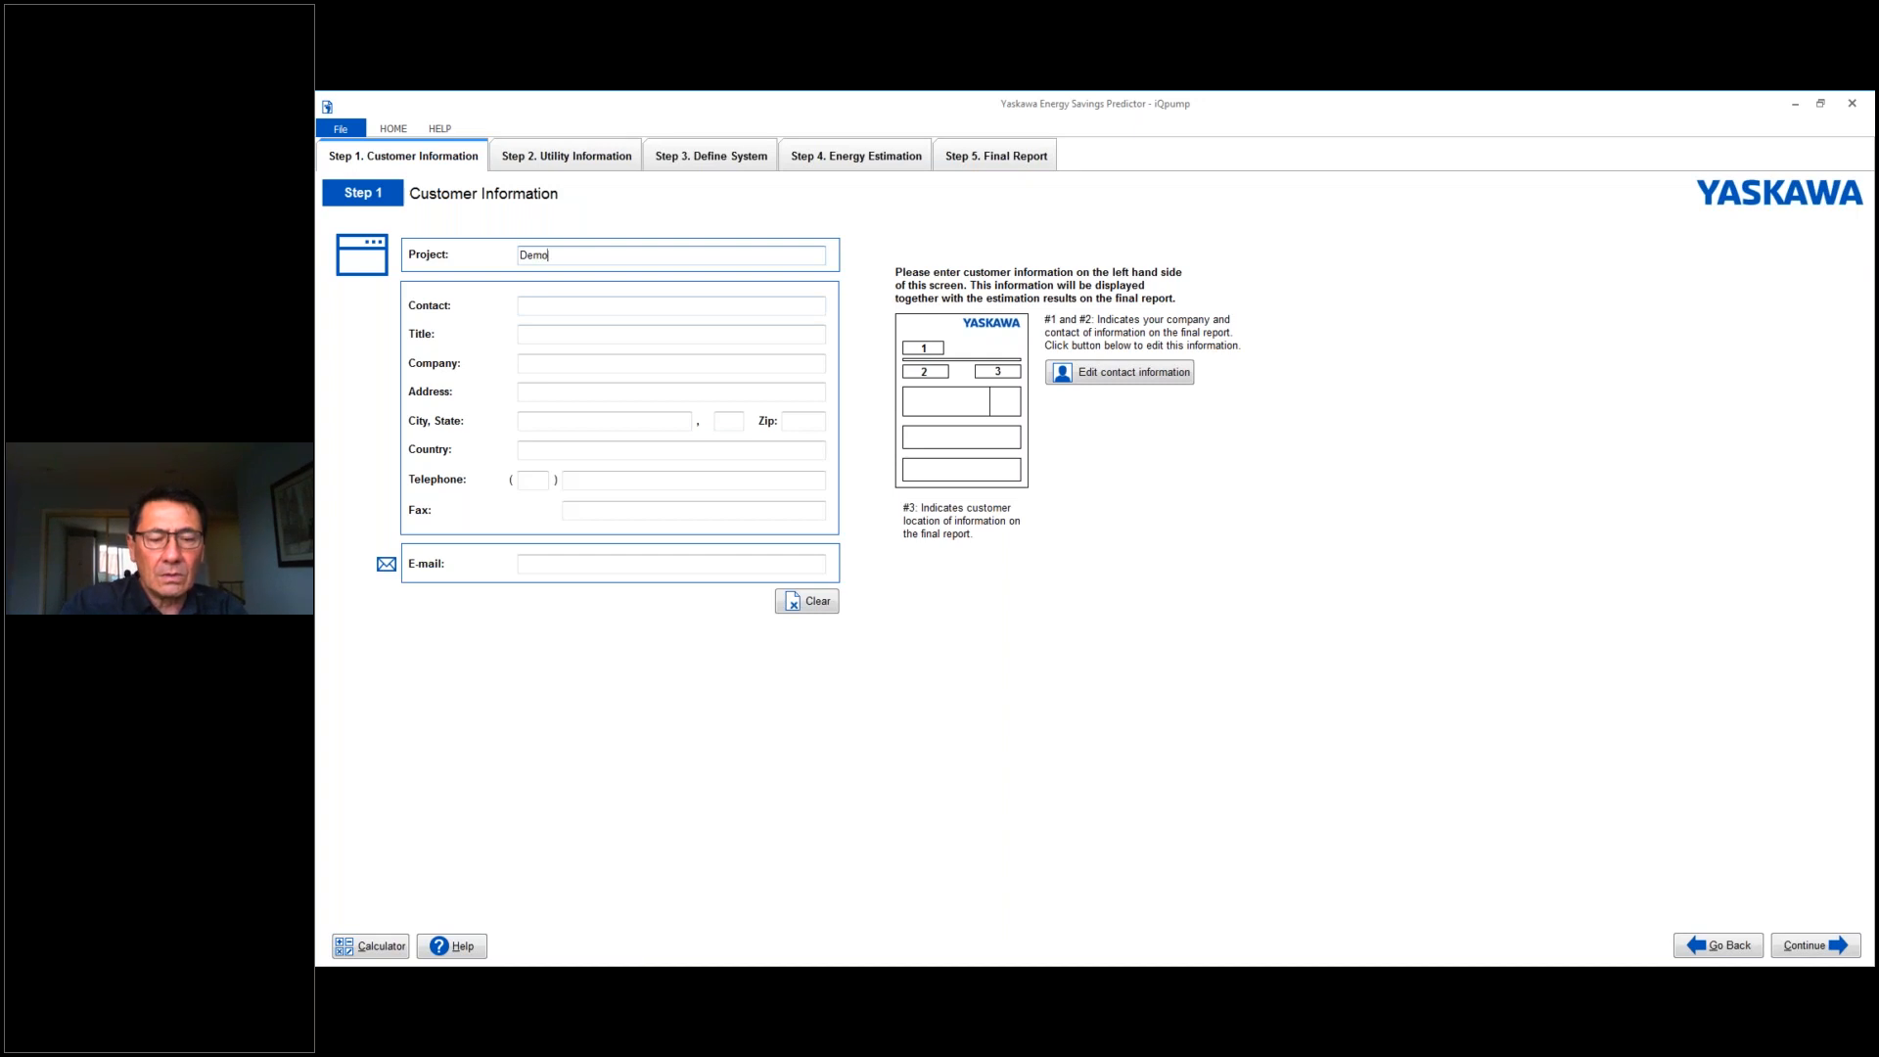
type(" for Wed ")
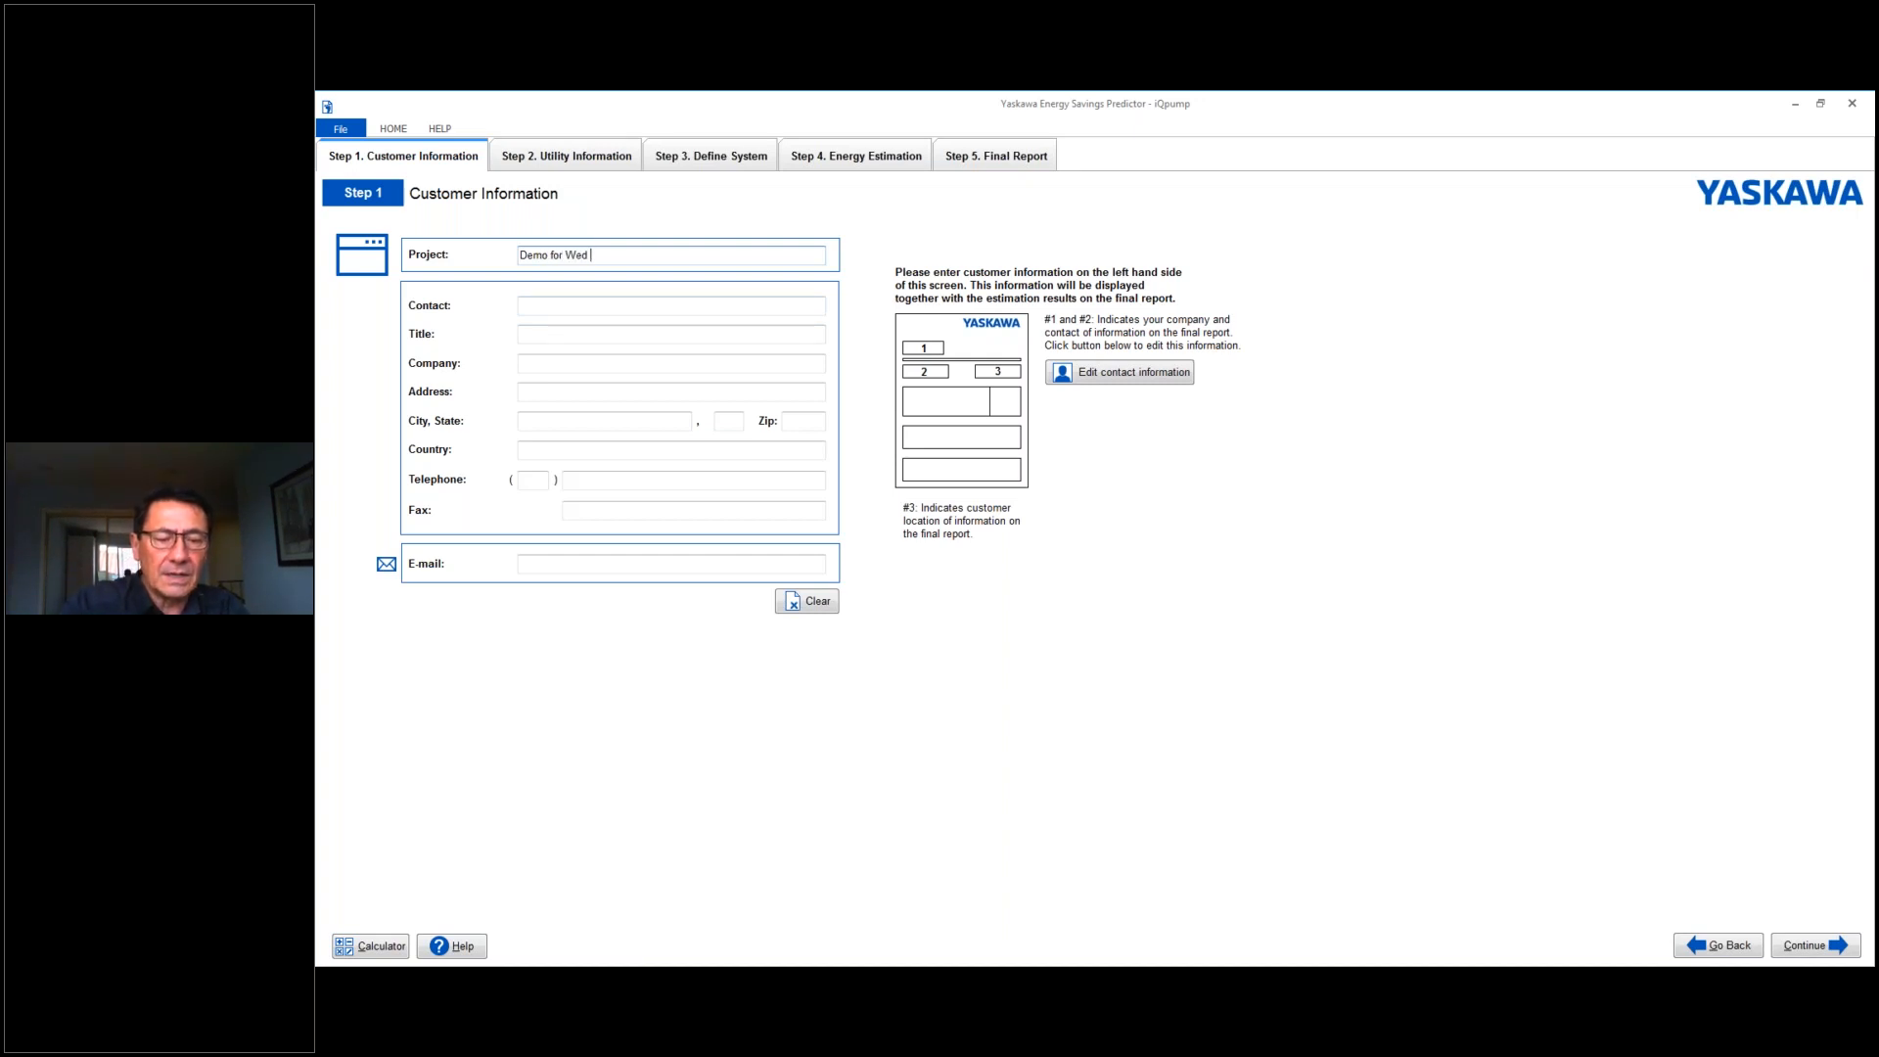
type("AM tra")
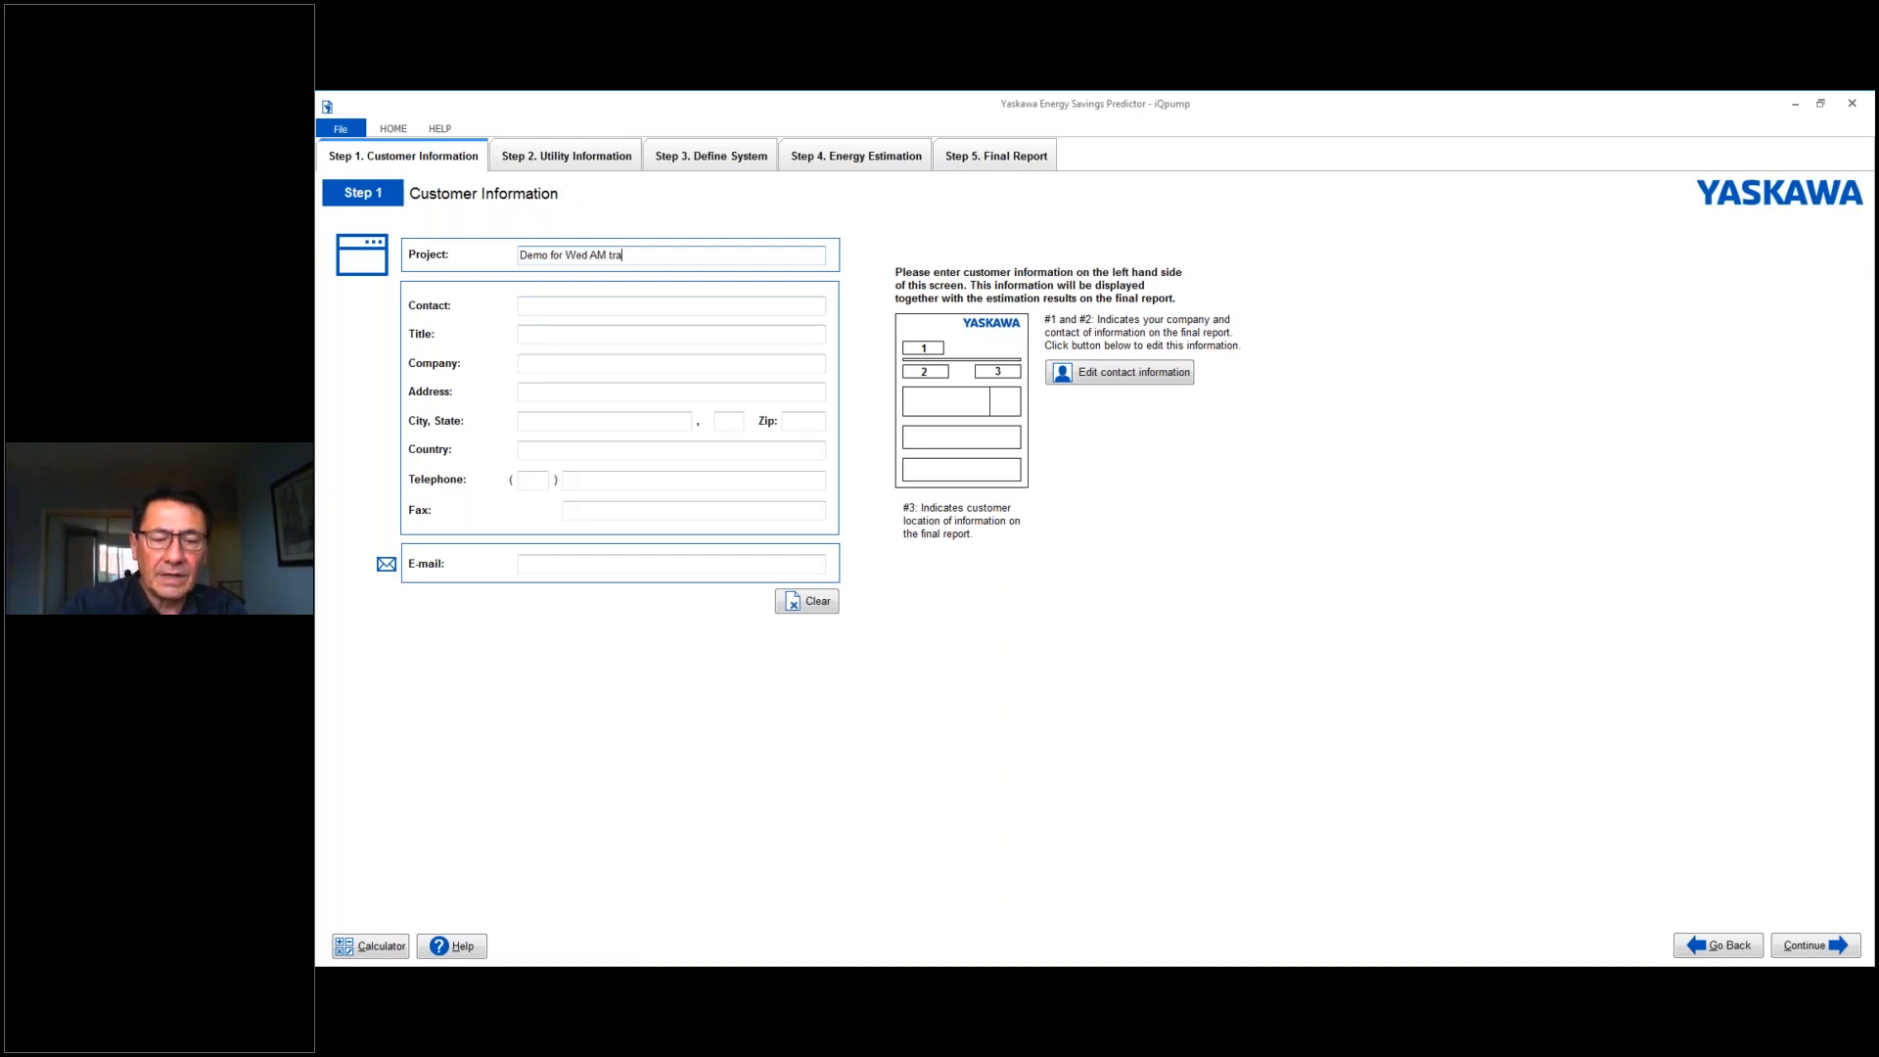
type("ining class")
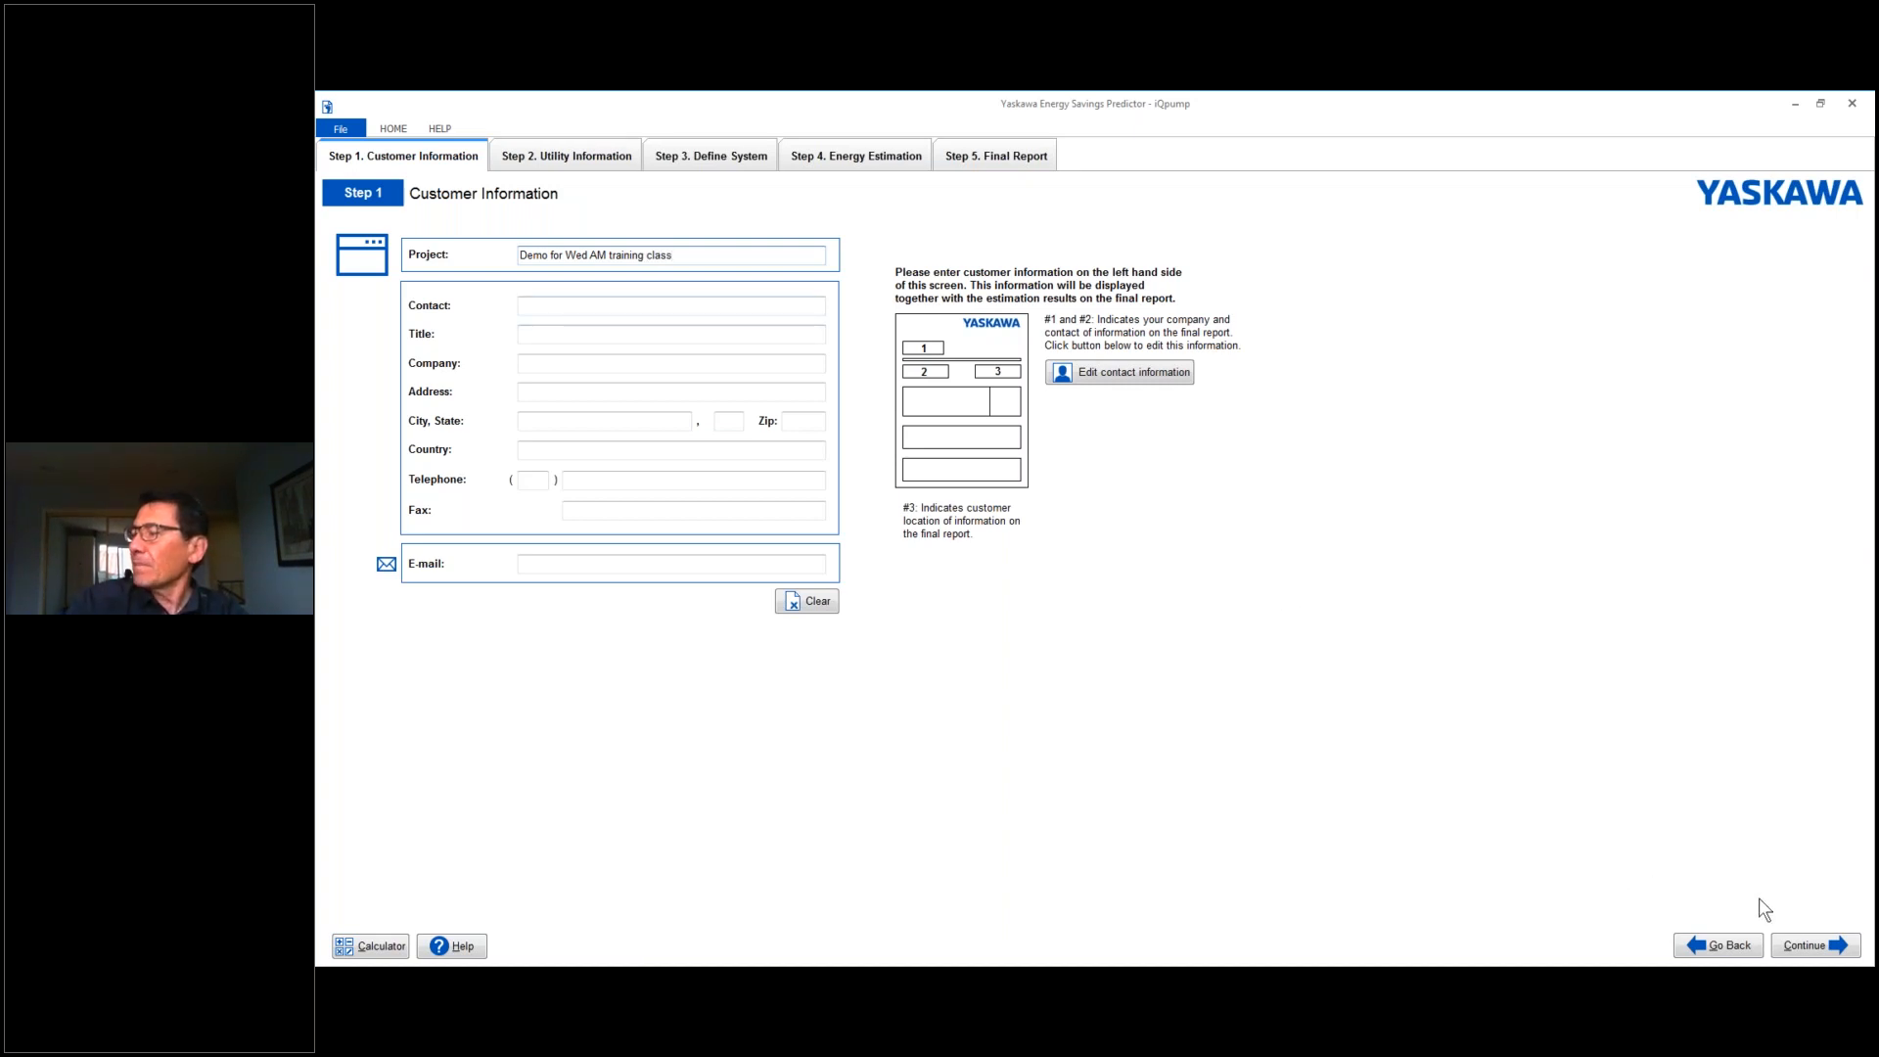
left_click(1792, 942)
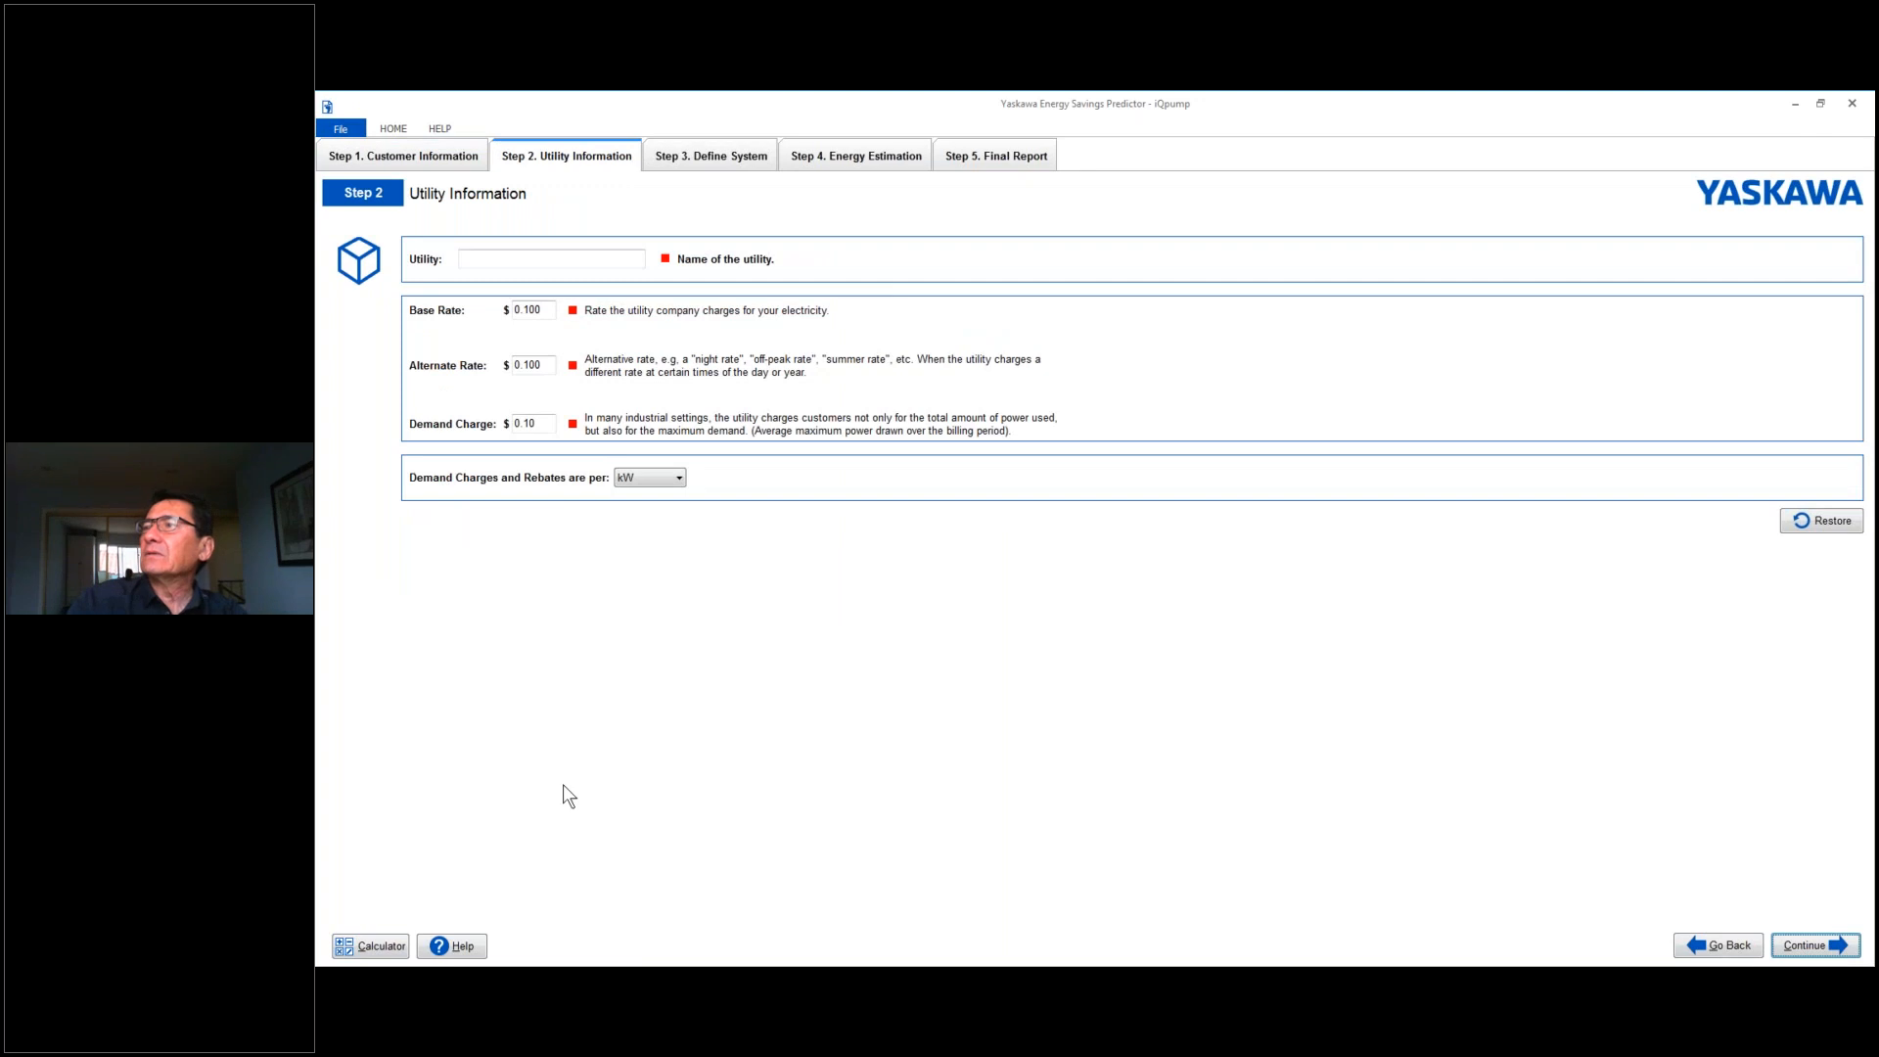
- Enter PG&E as the name of the utility
left_click(555, 258)
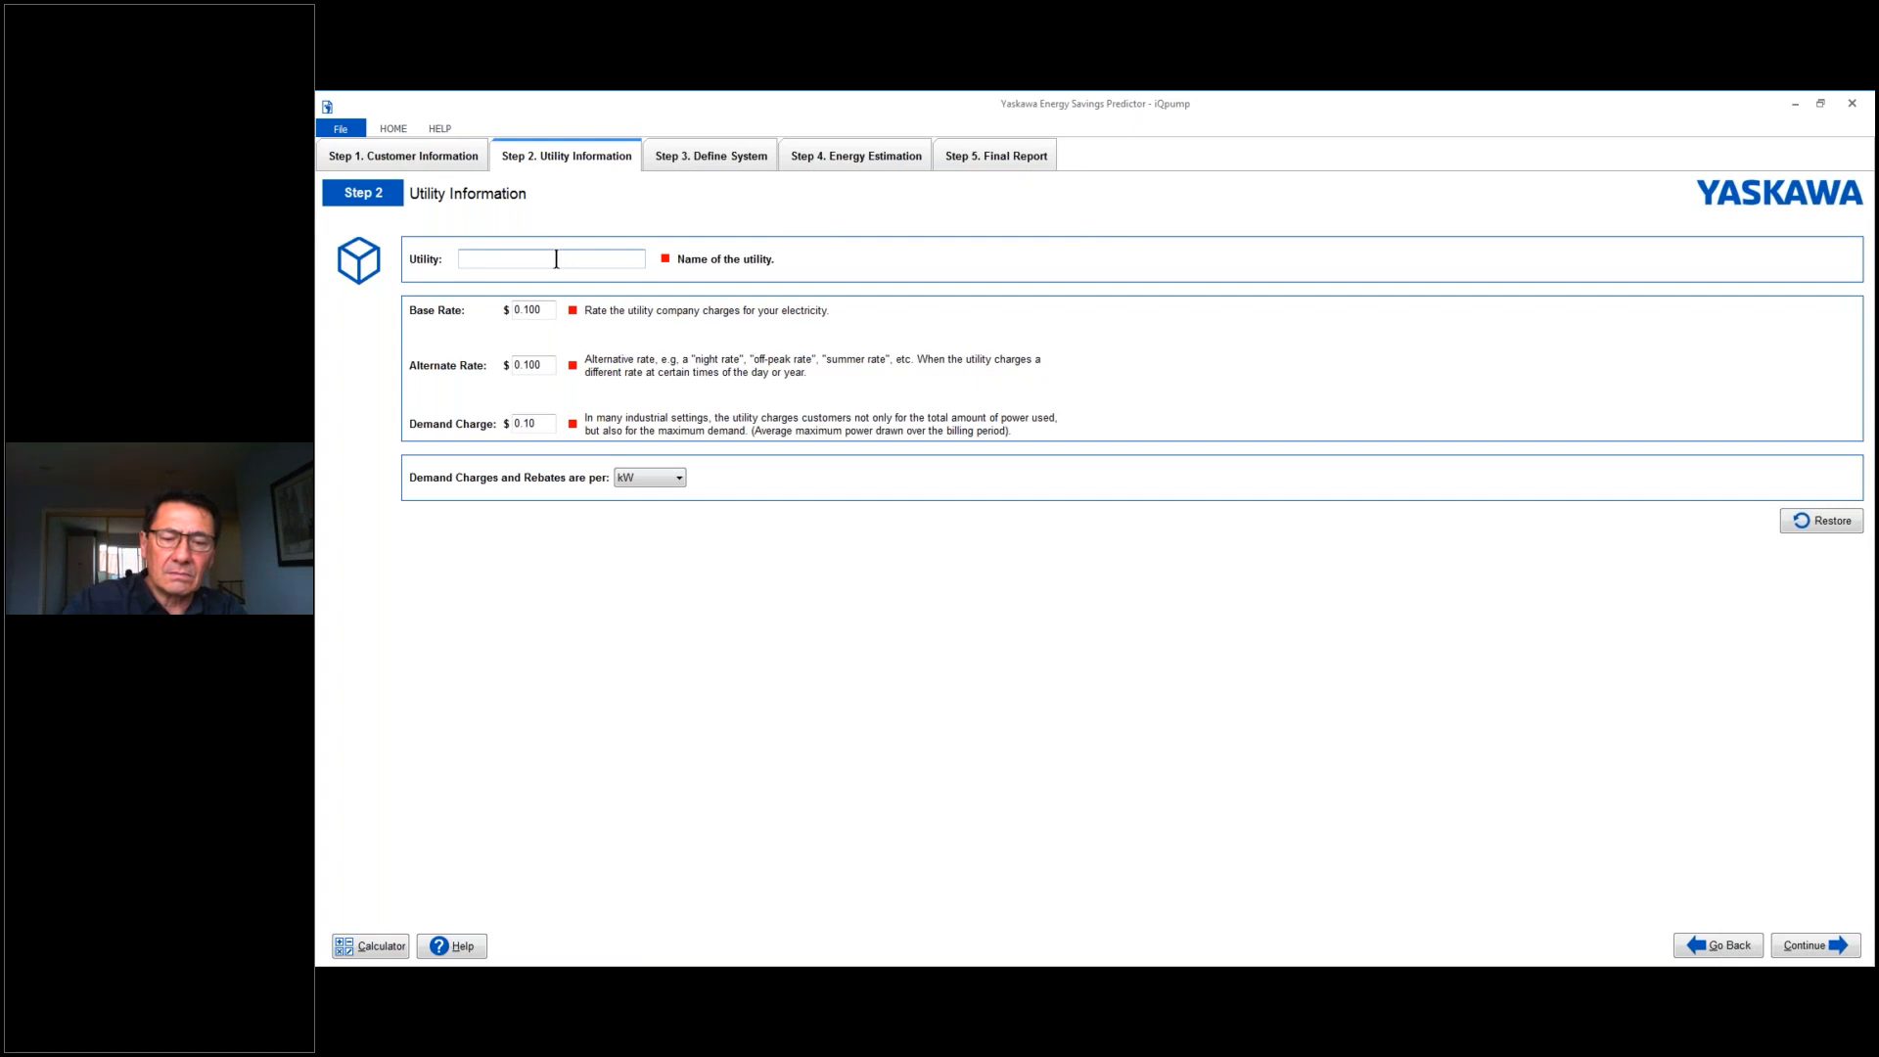
type("PG&E")
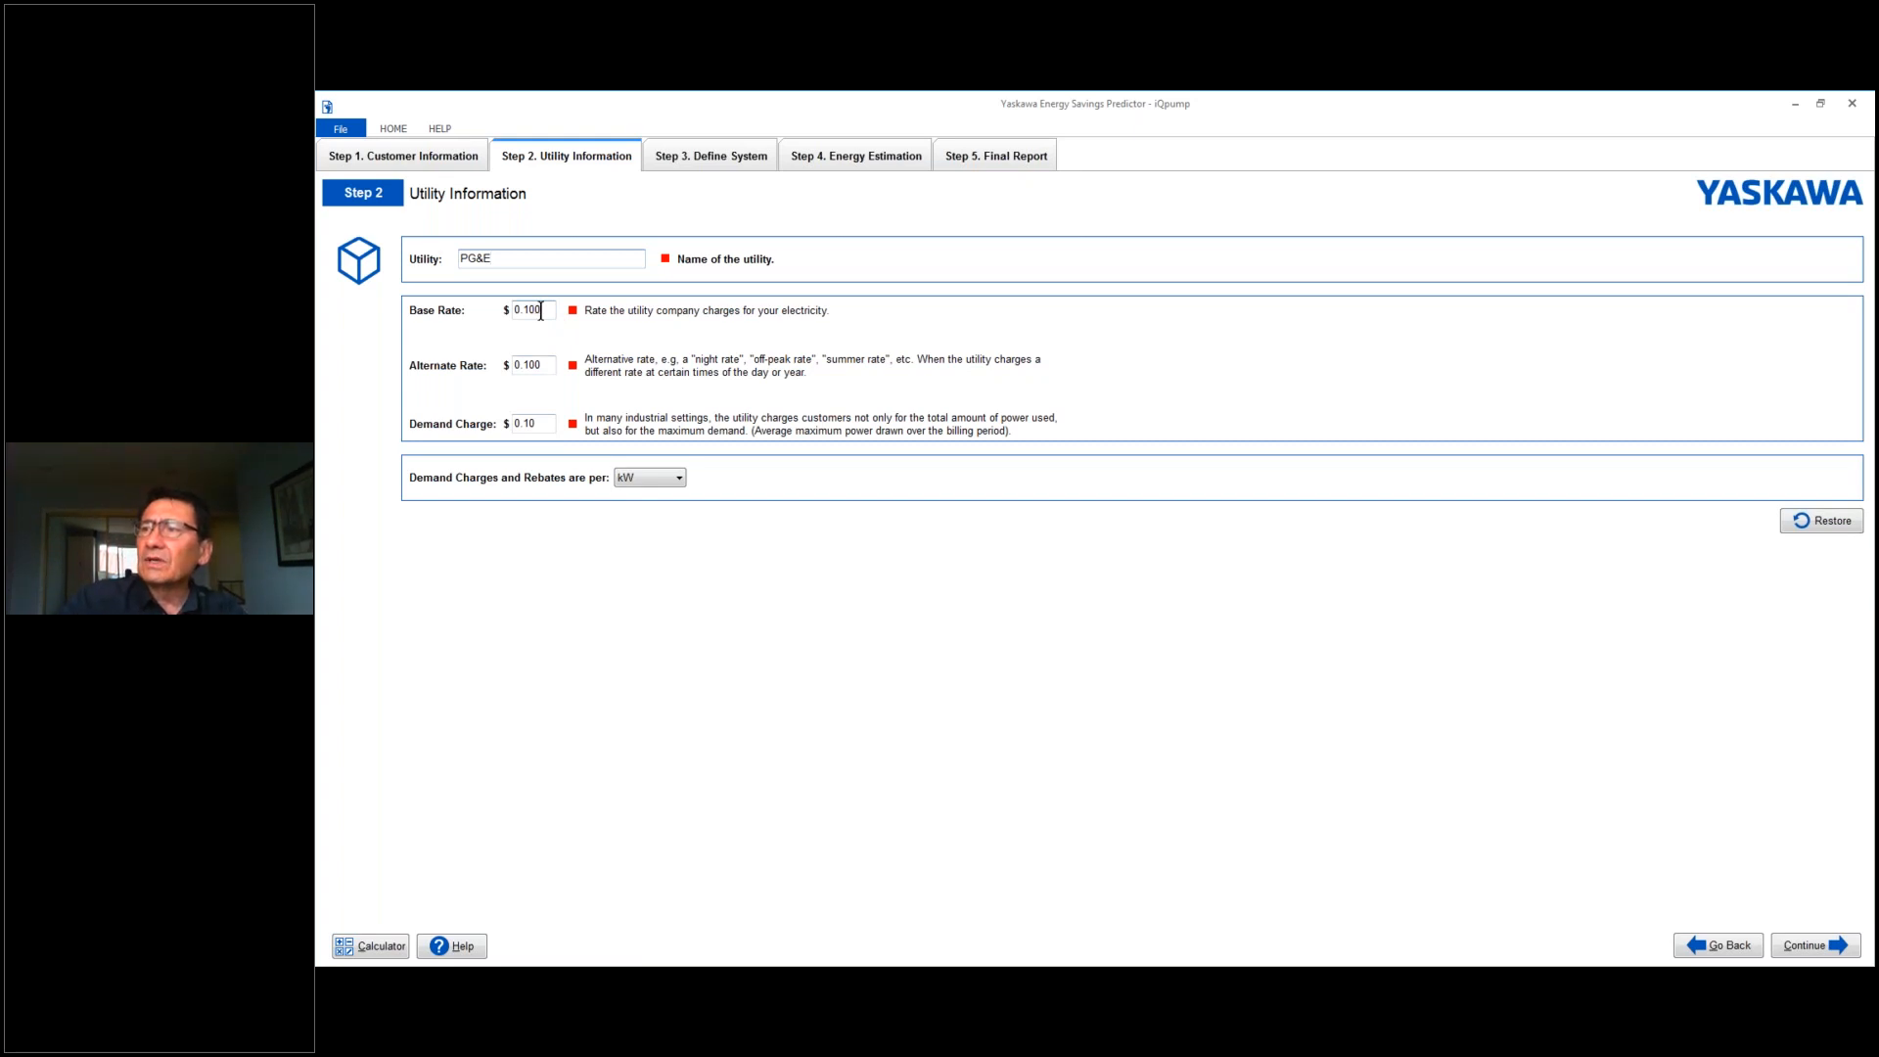
- Set the electricity base rate to $0.12 and the alternate rate to $0.08
key("BackSpace")
key("BackSpace")
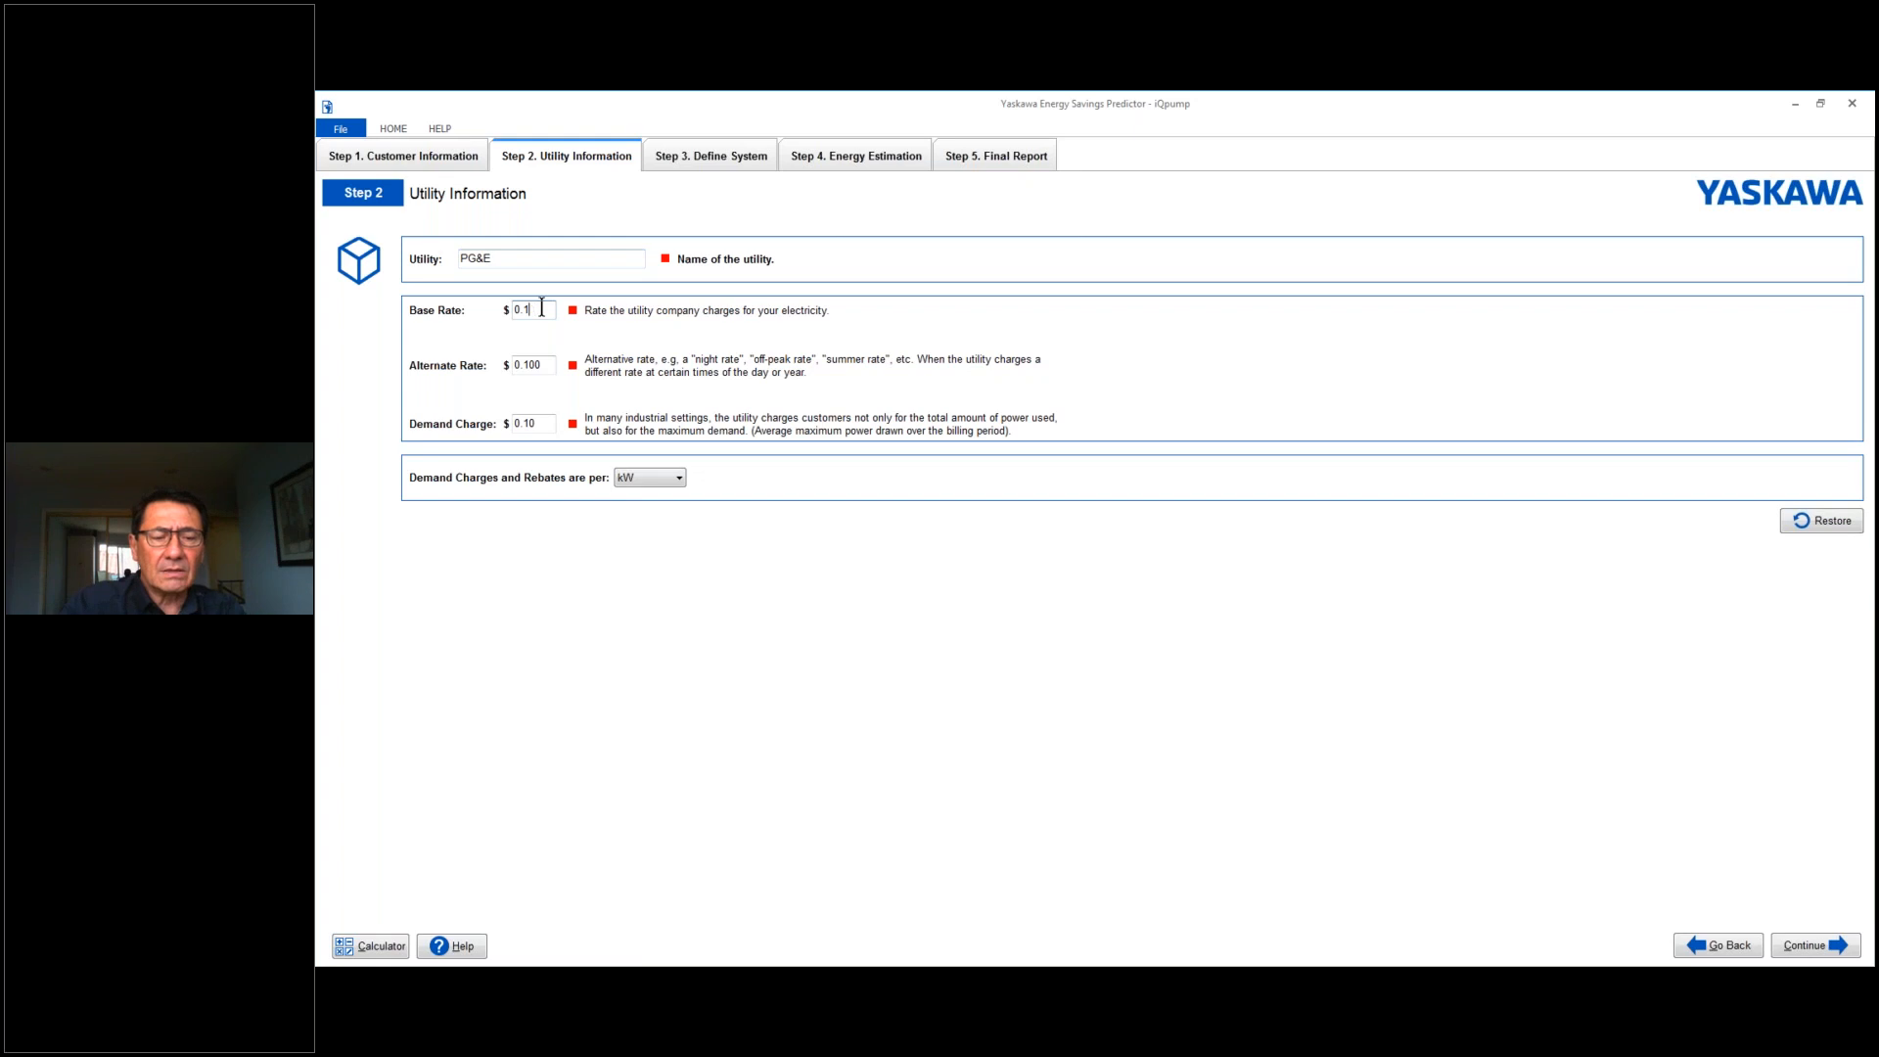
type("2")
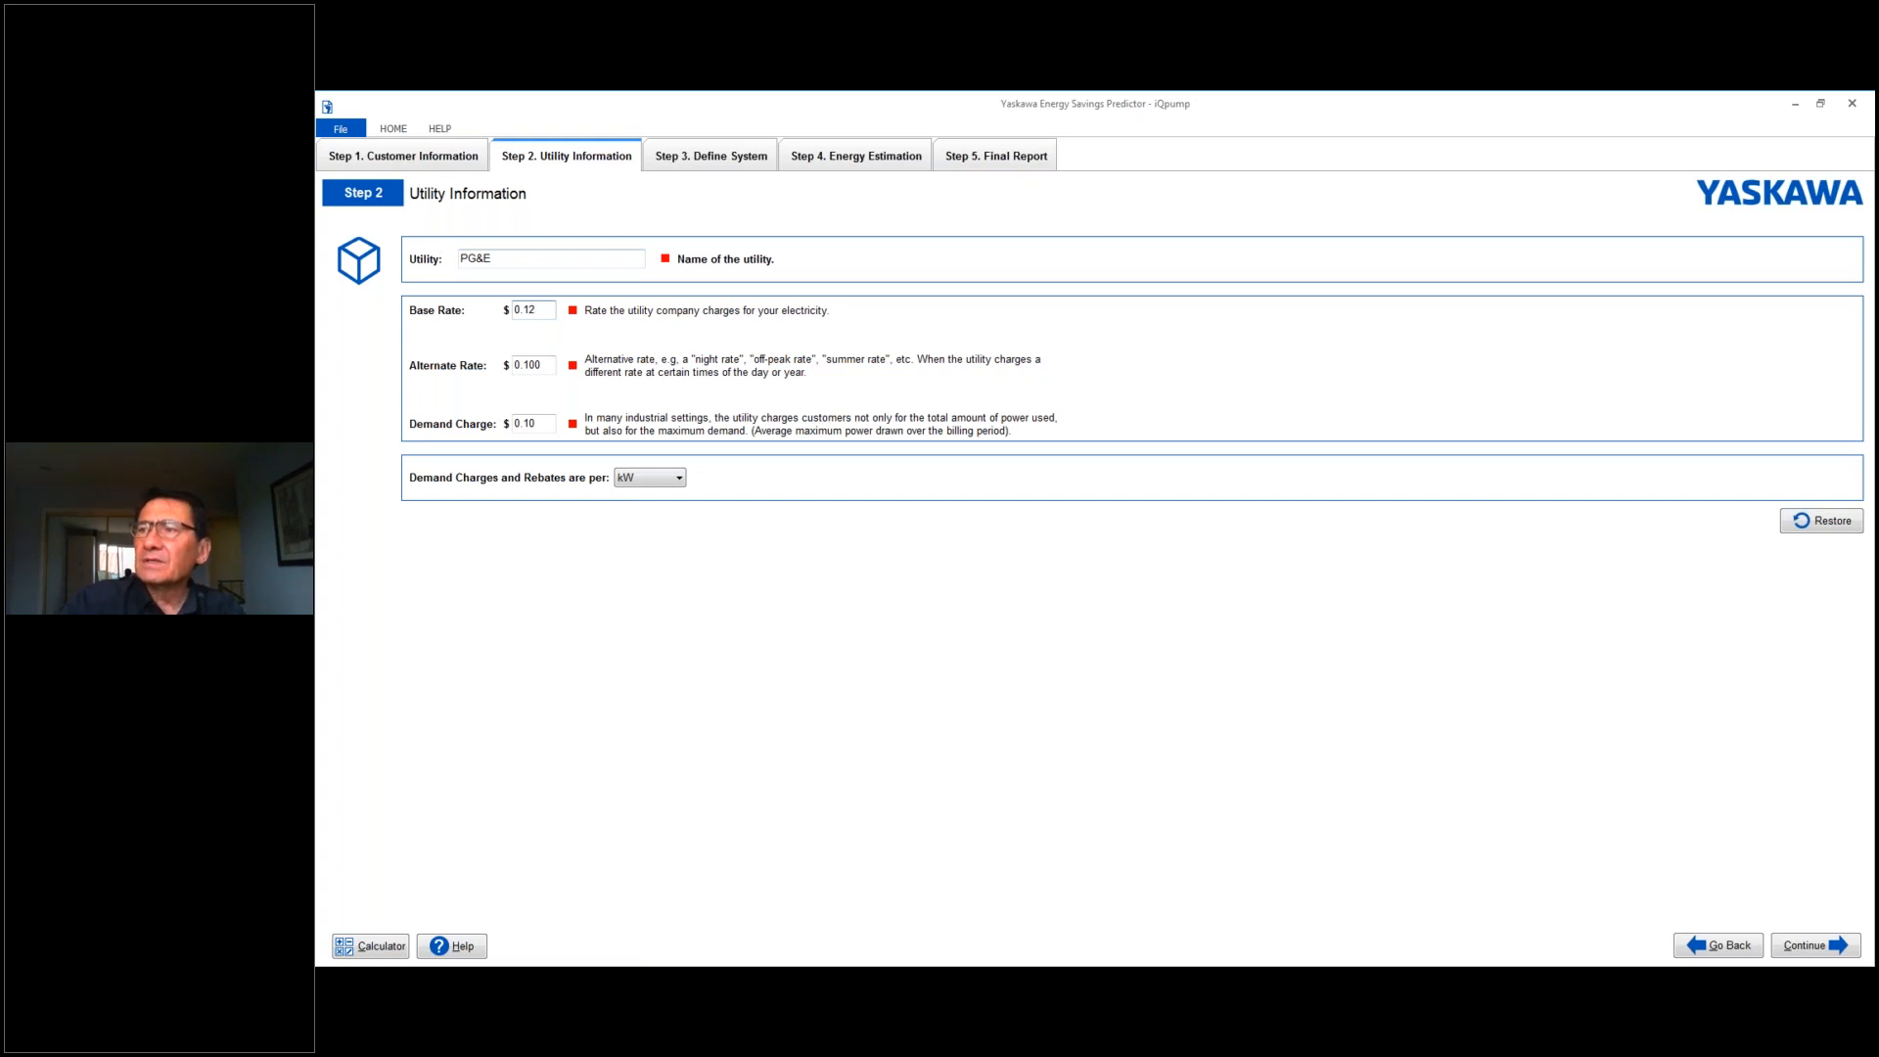
left_click(543, 367)
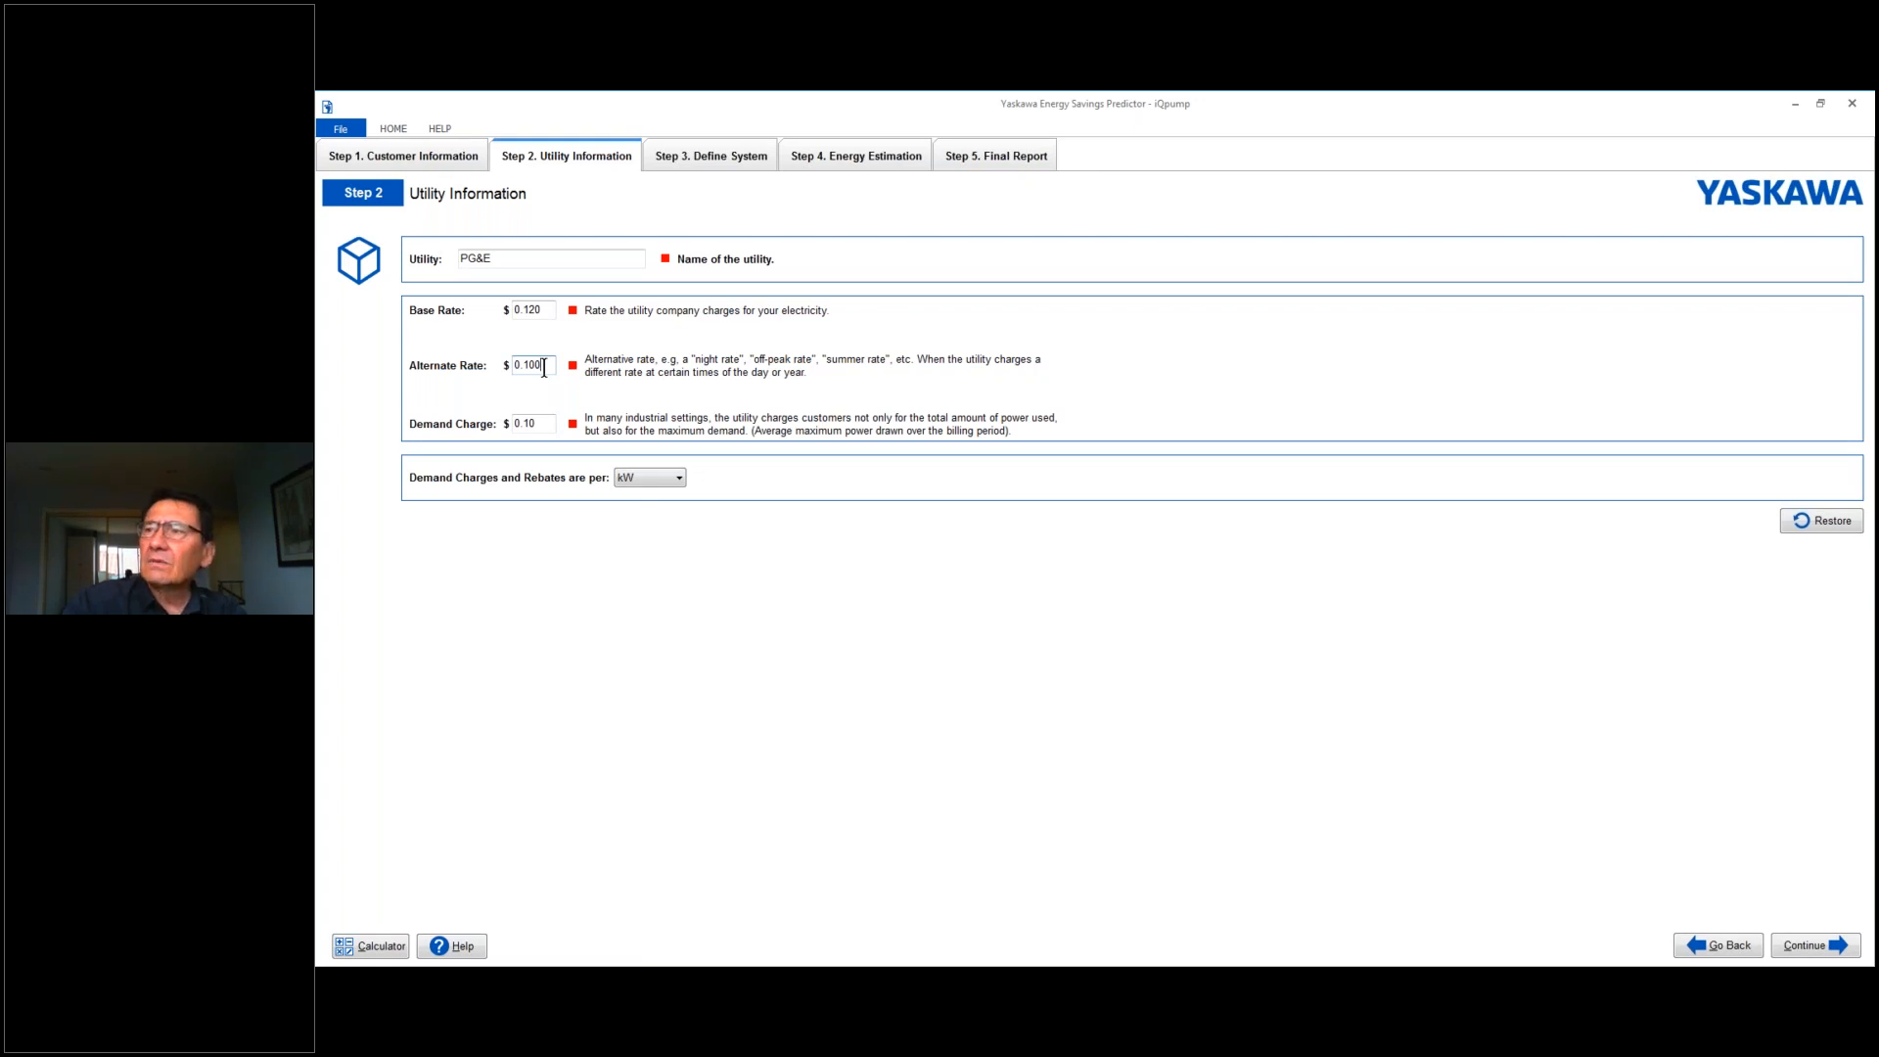
key("BackSpace")
key("BackSpace")
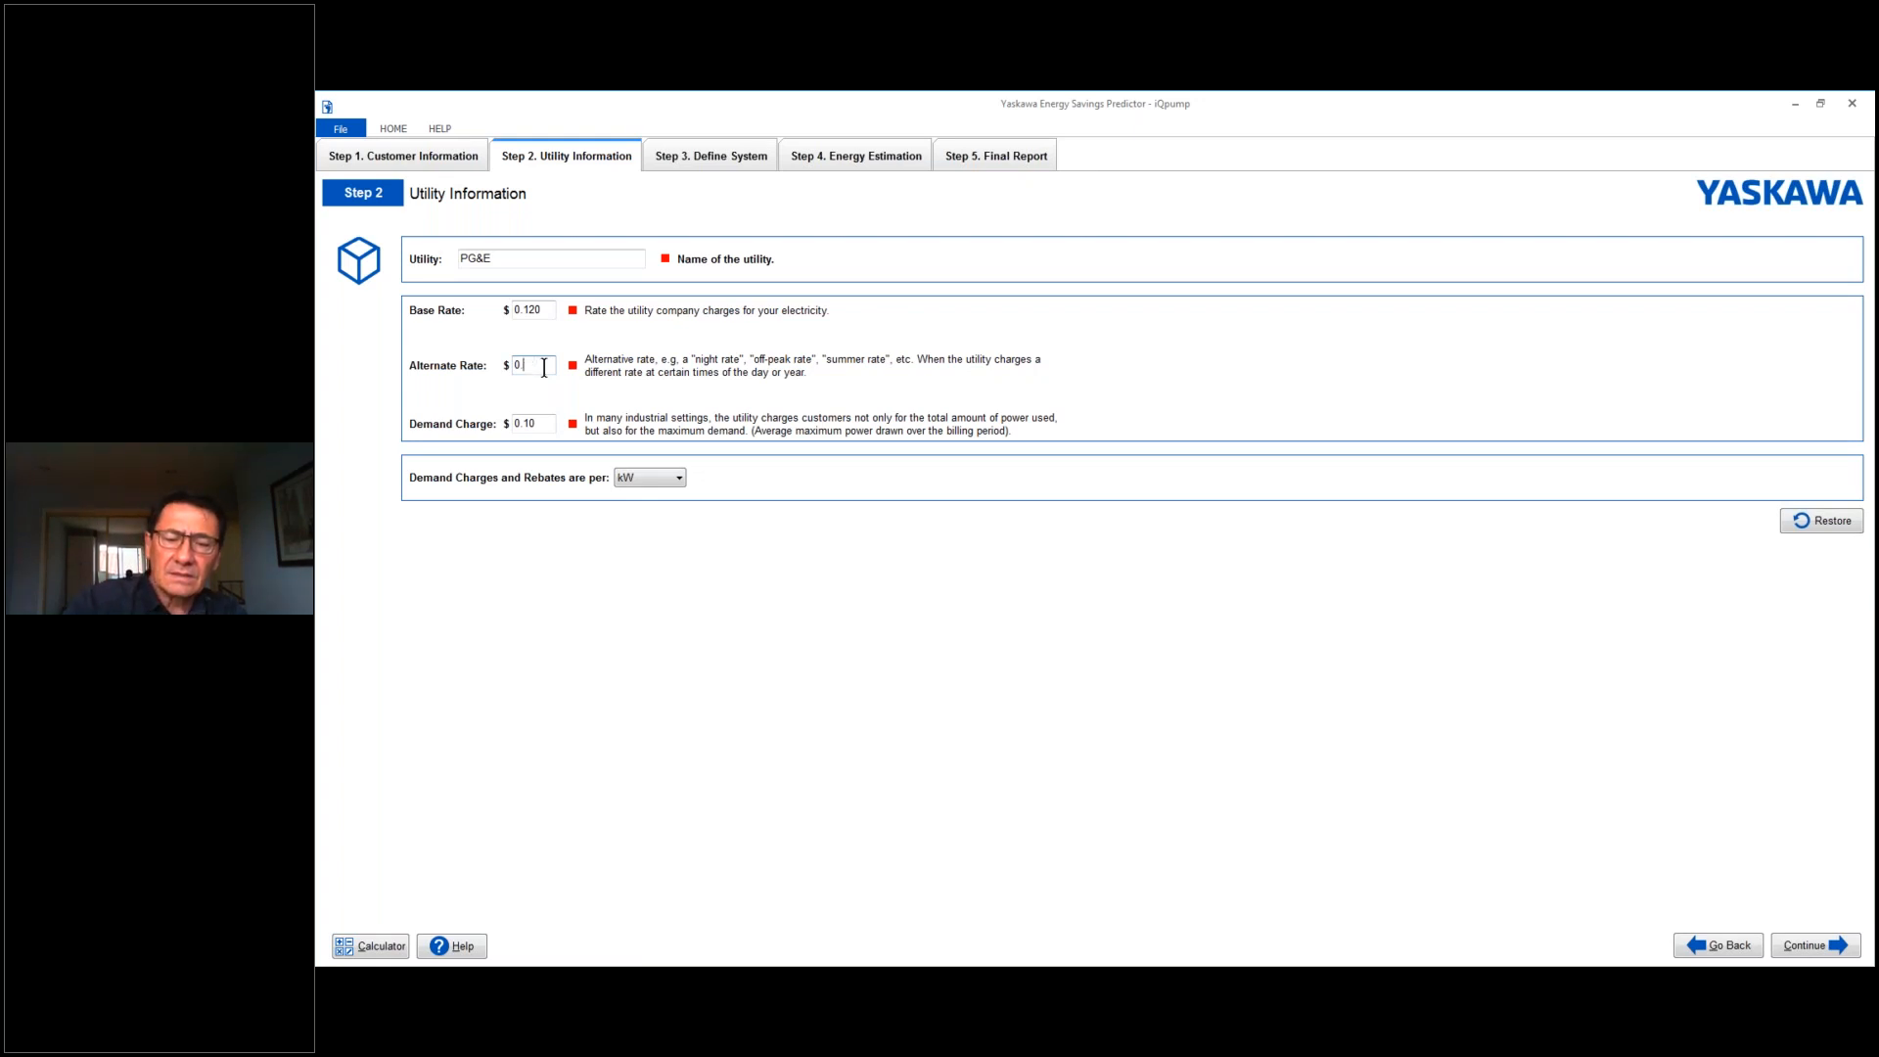
type("08")
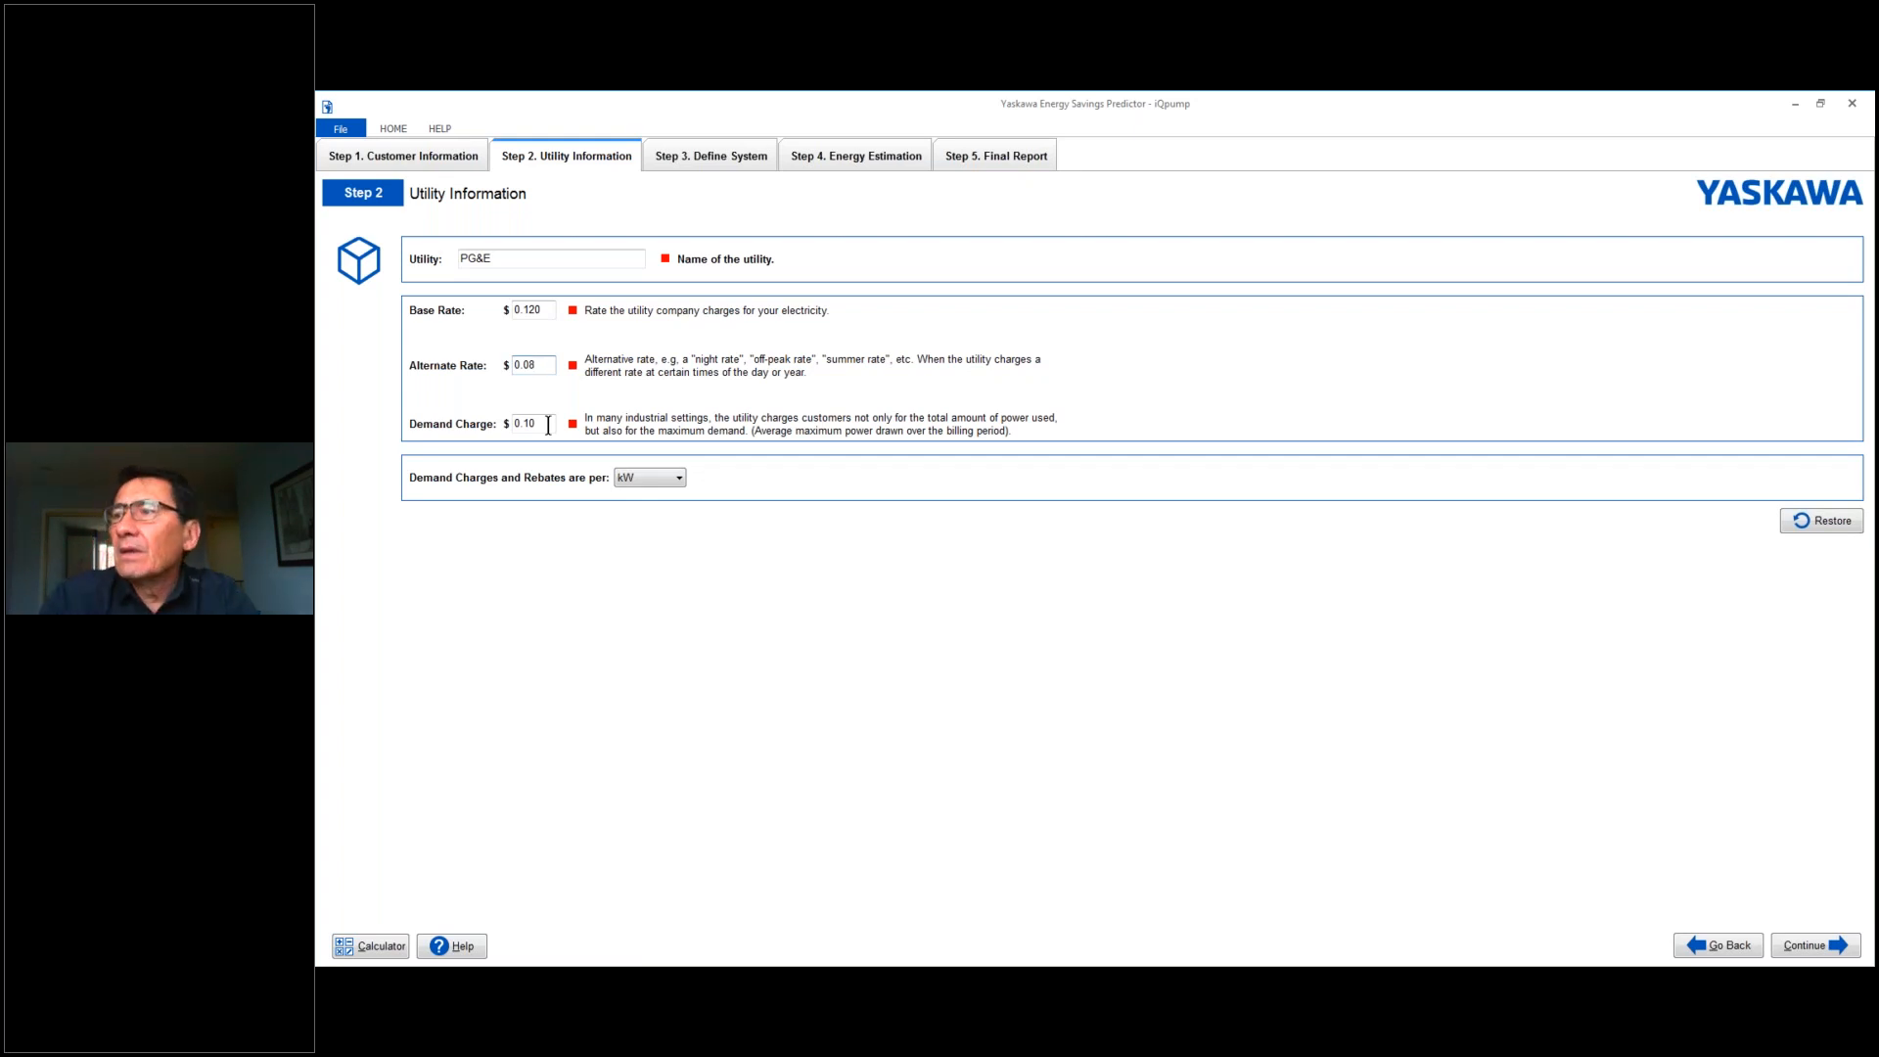
- Keep kW as the unit for demand charges and rebates, and continue to the system definition
left_click(681, 481)
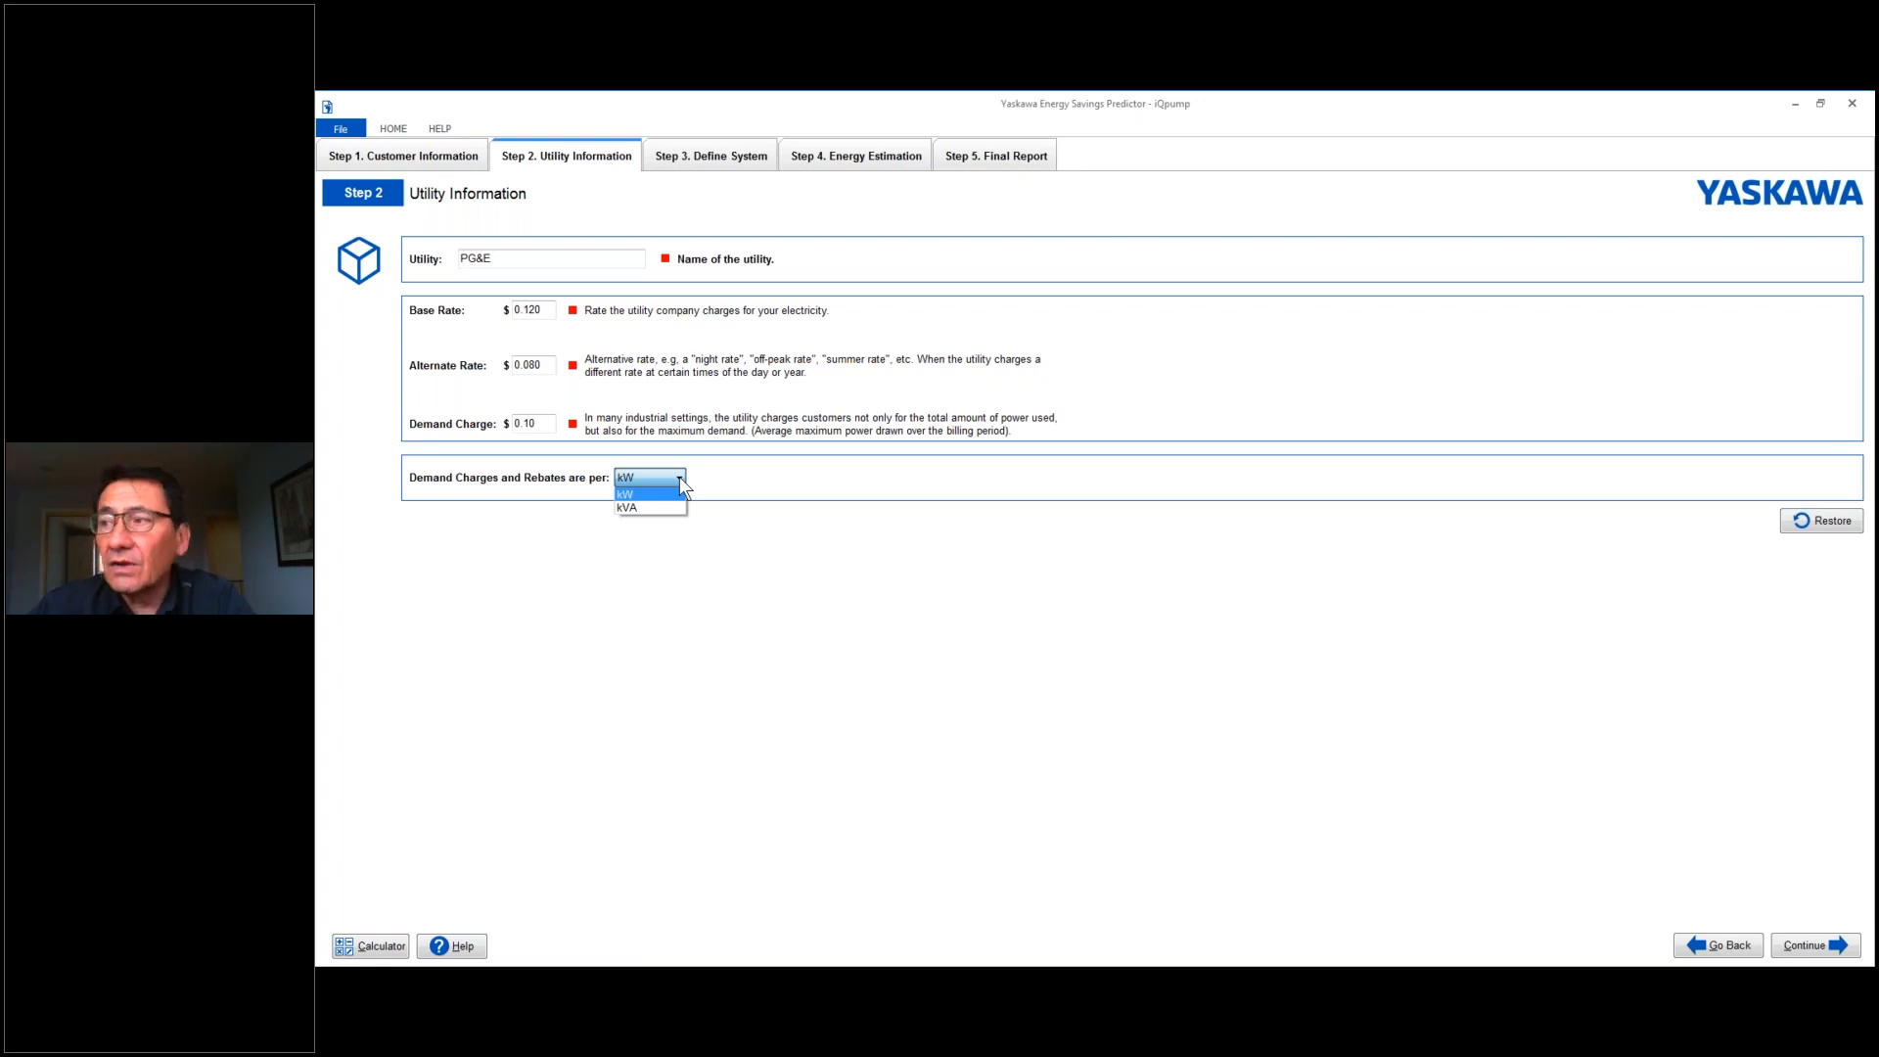
left_click(706, 595)
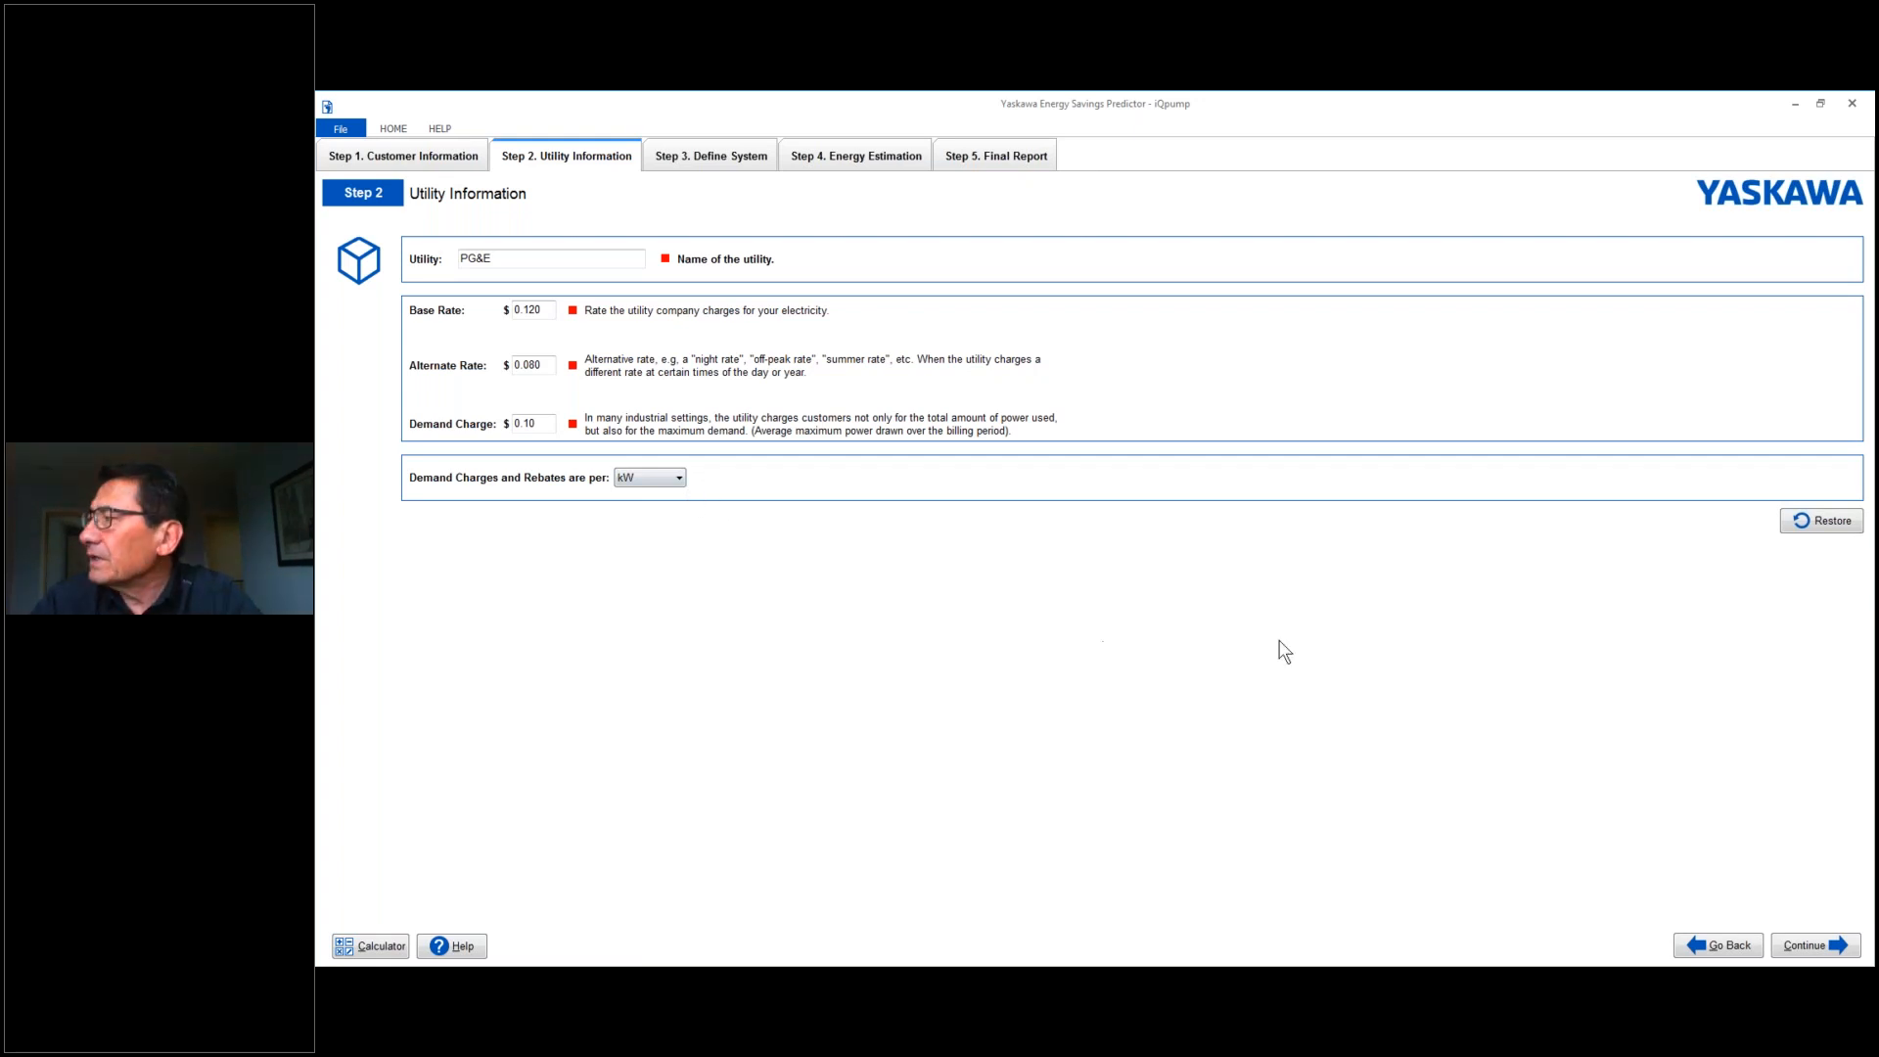
left_click(1803, 945)
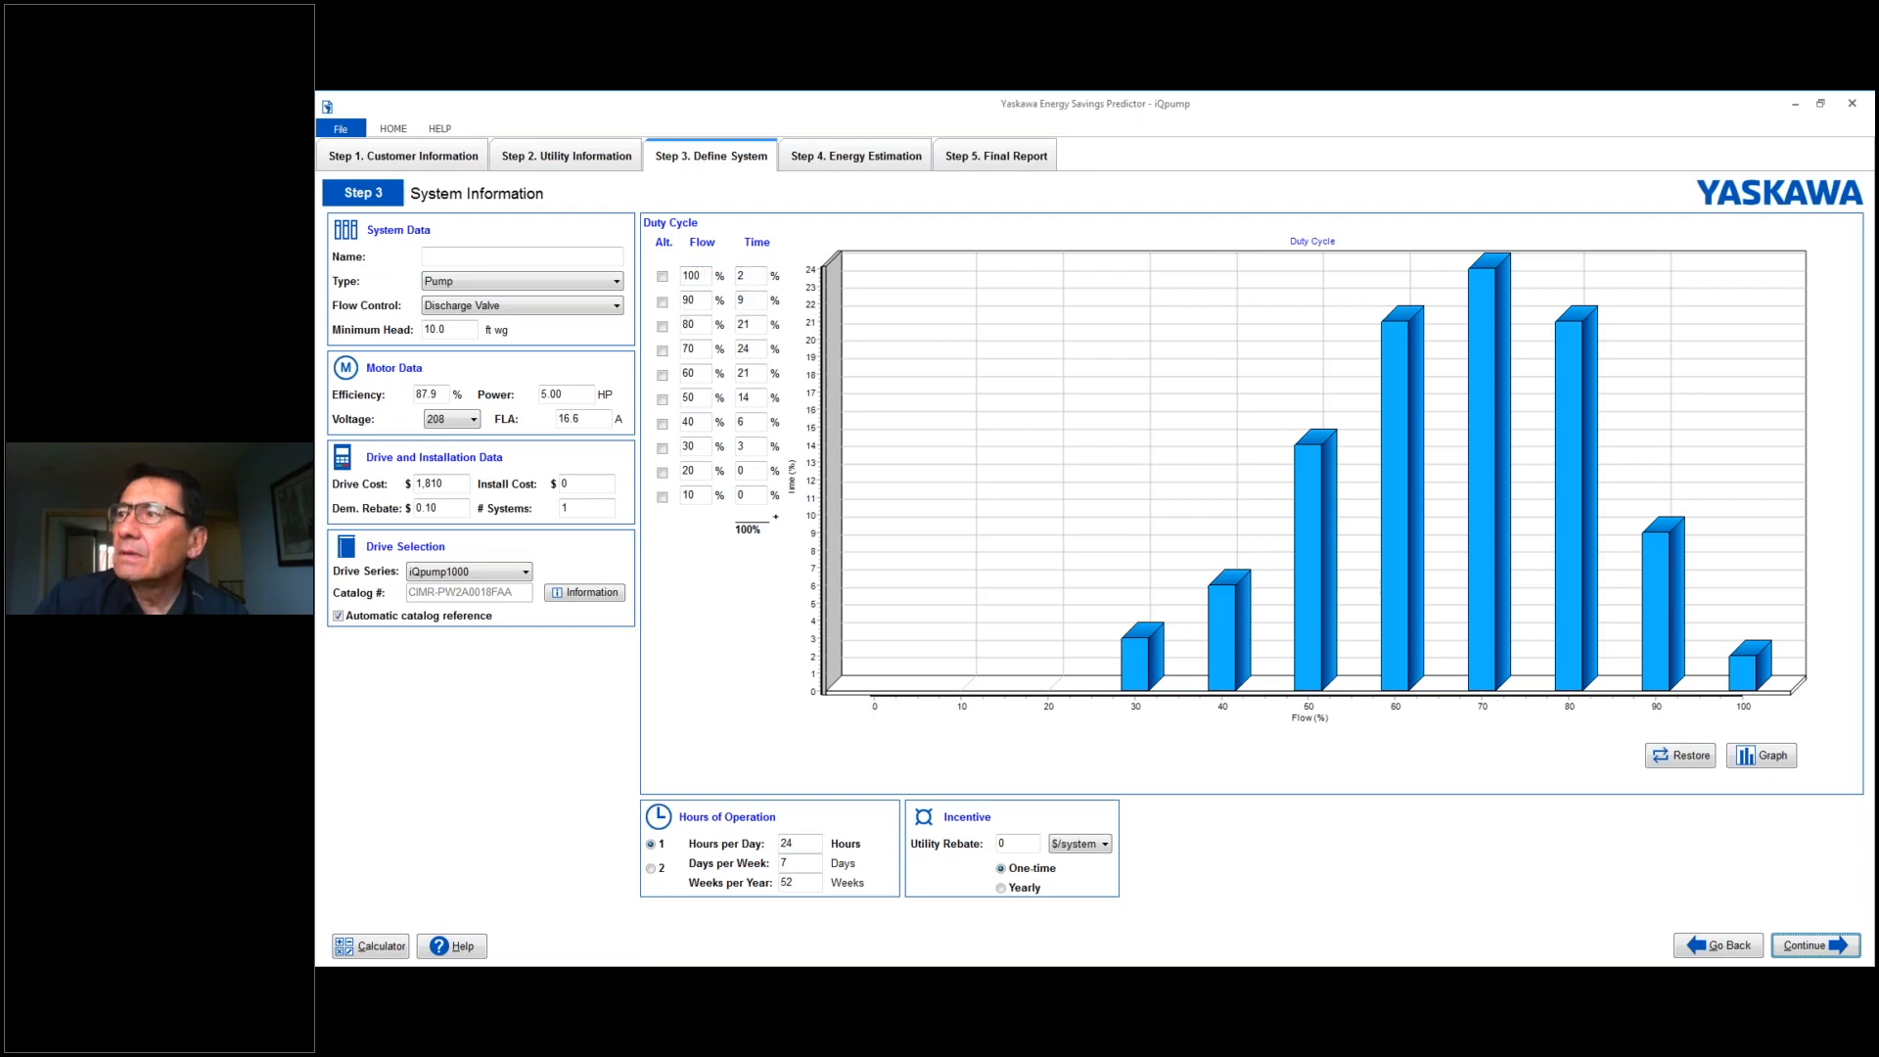
- Set the duty cycle time at 100% flow to 100%
left_click(749, 279)
key("BackSpace")
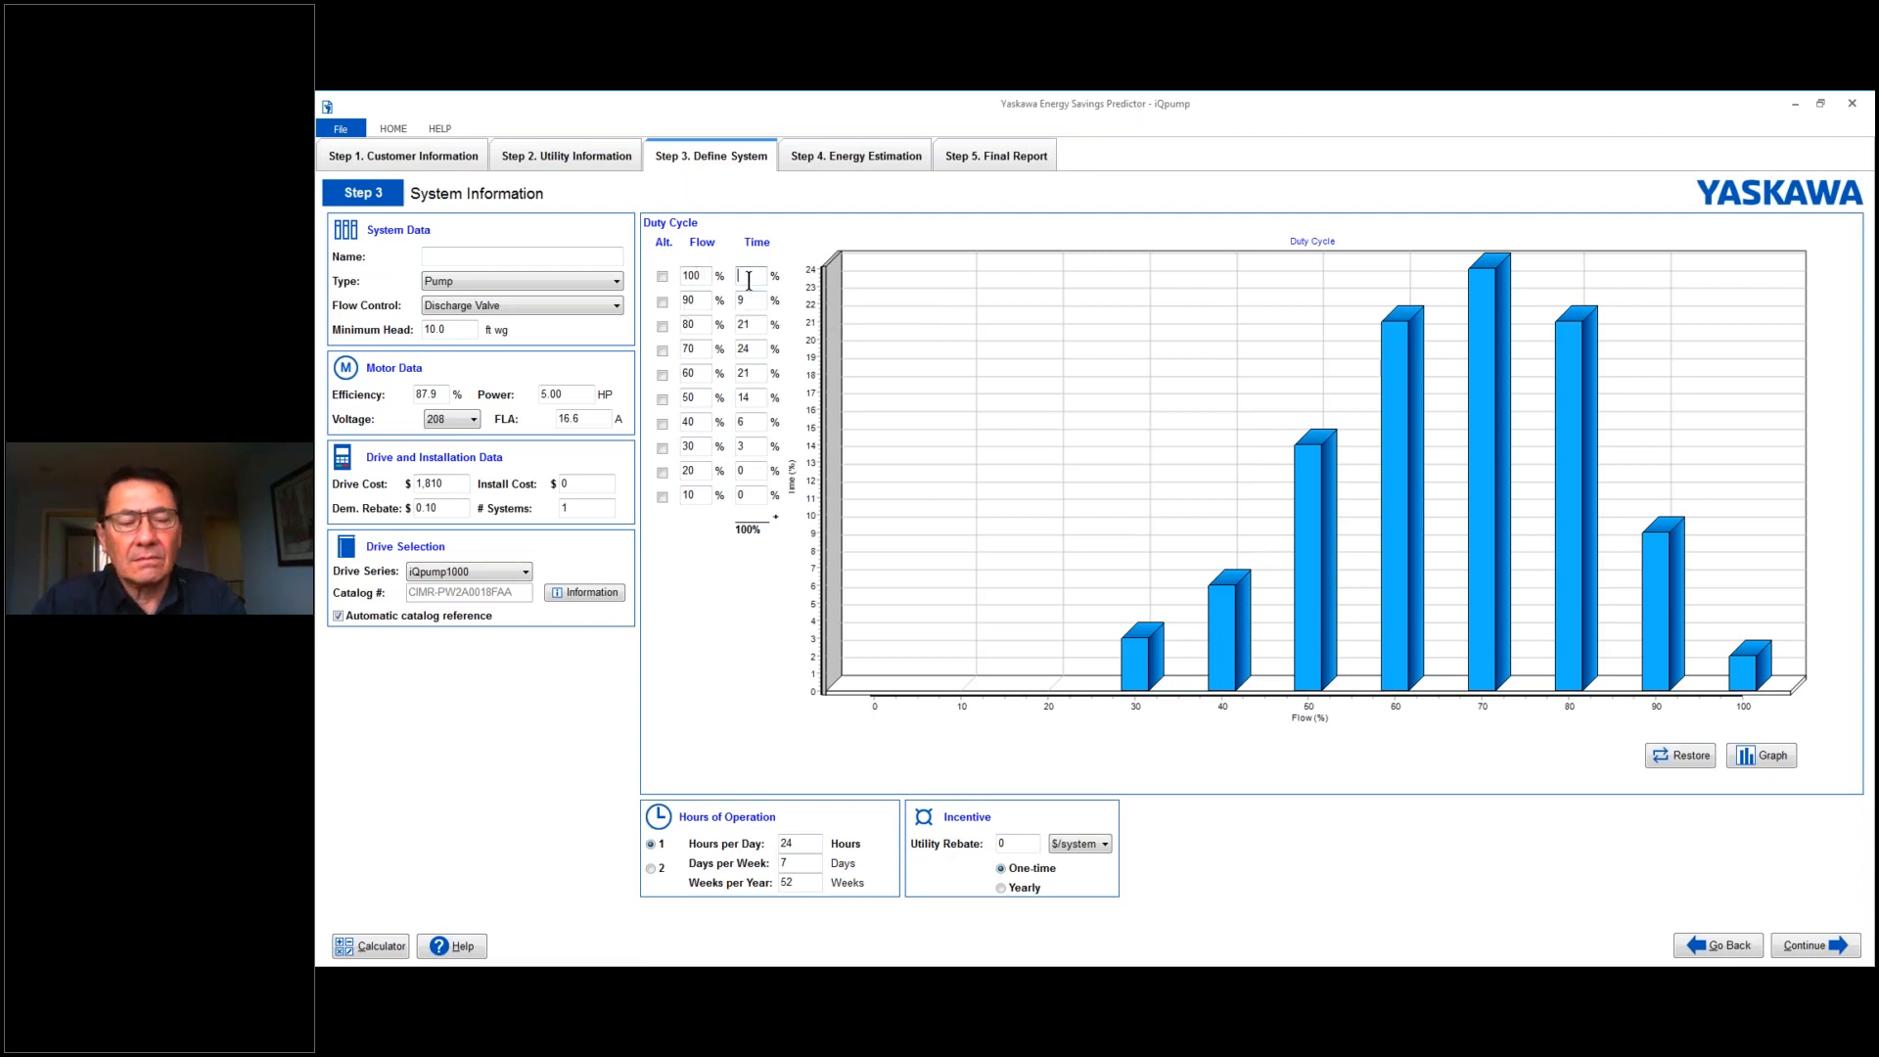
type("100")
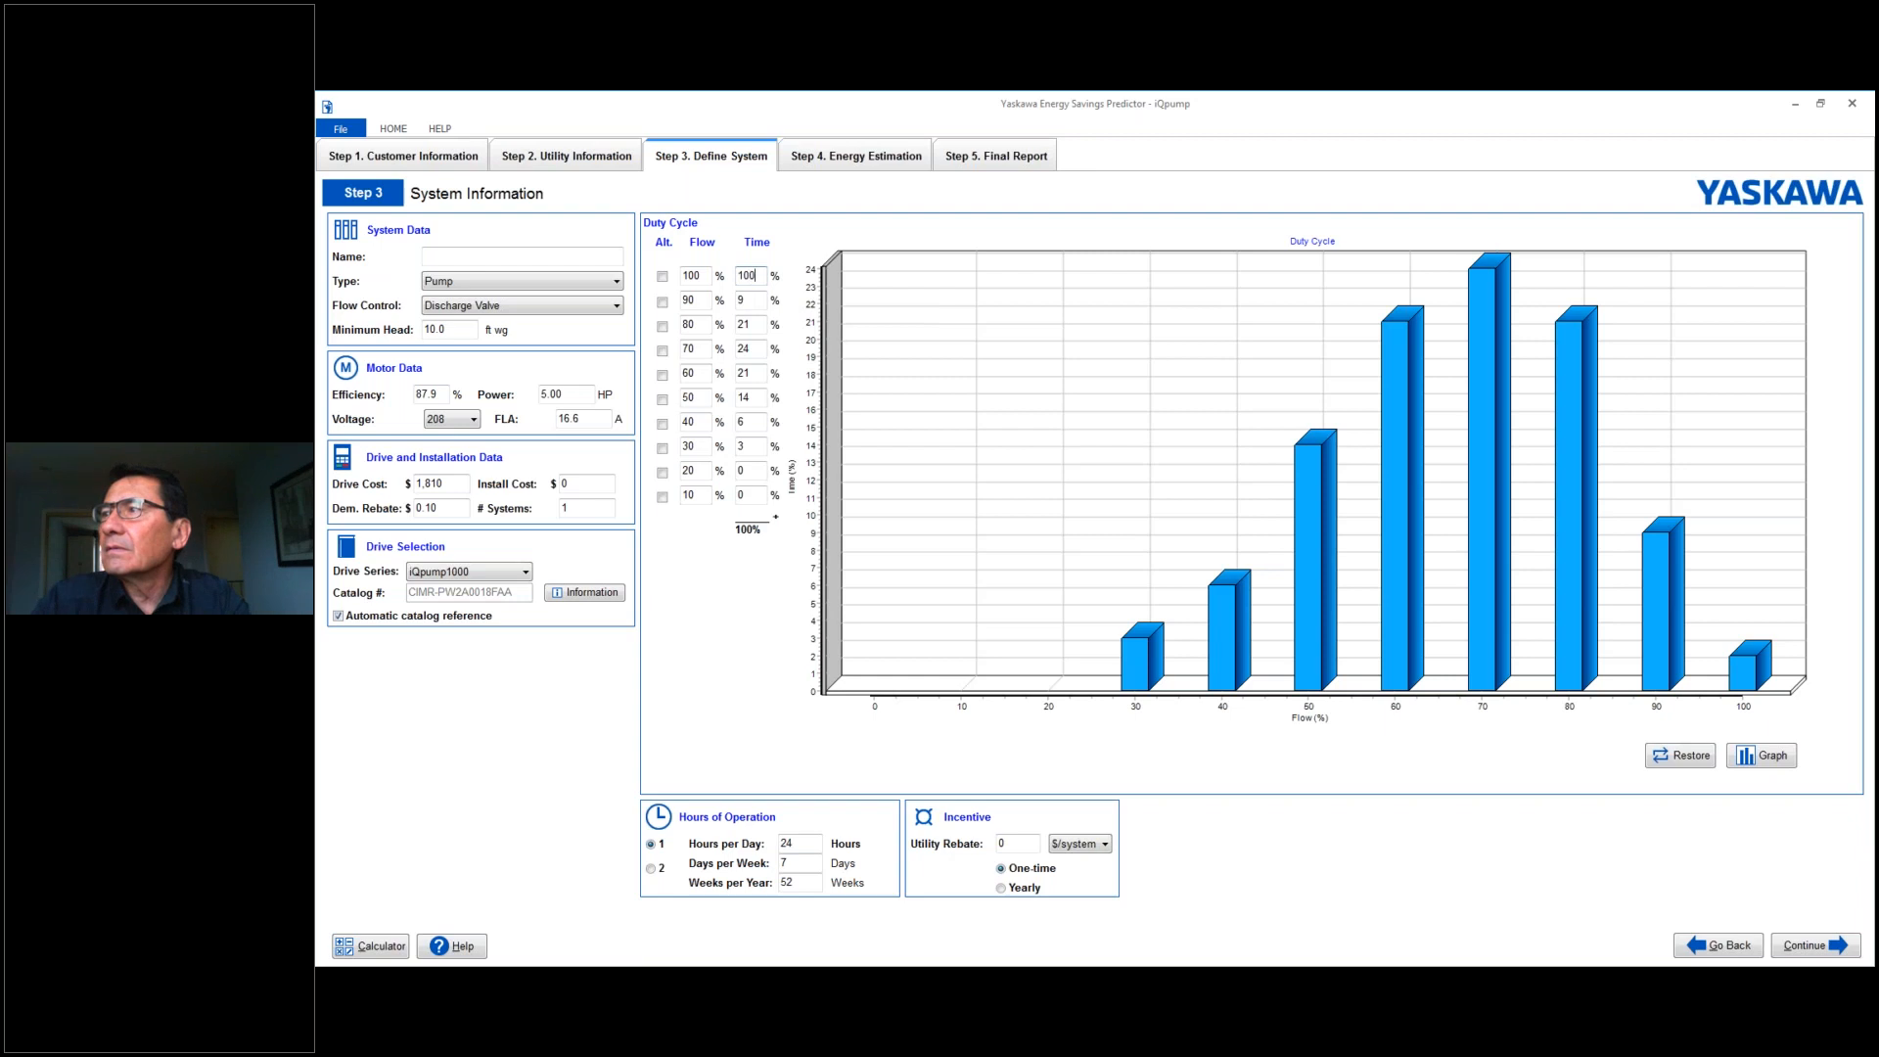
- Set the duty cycle times for the 90% through 30% flow levels to 0%
left_click(749, 302)
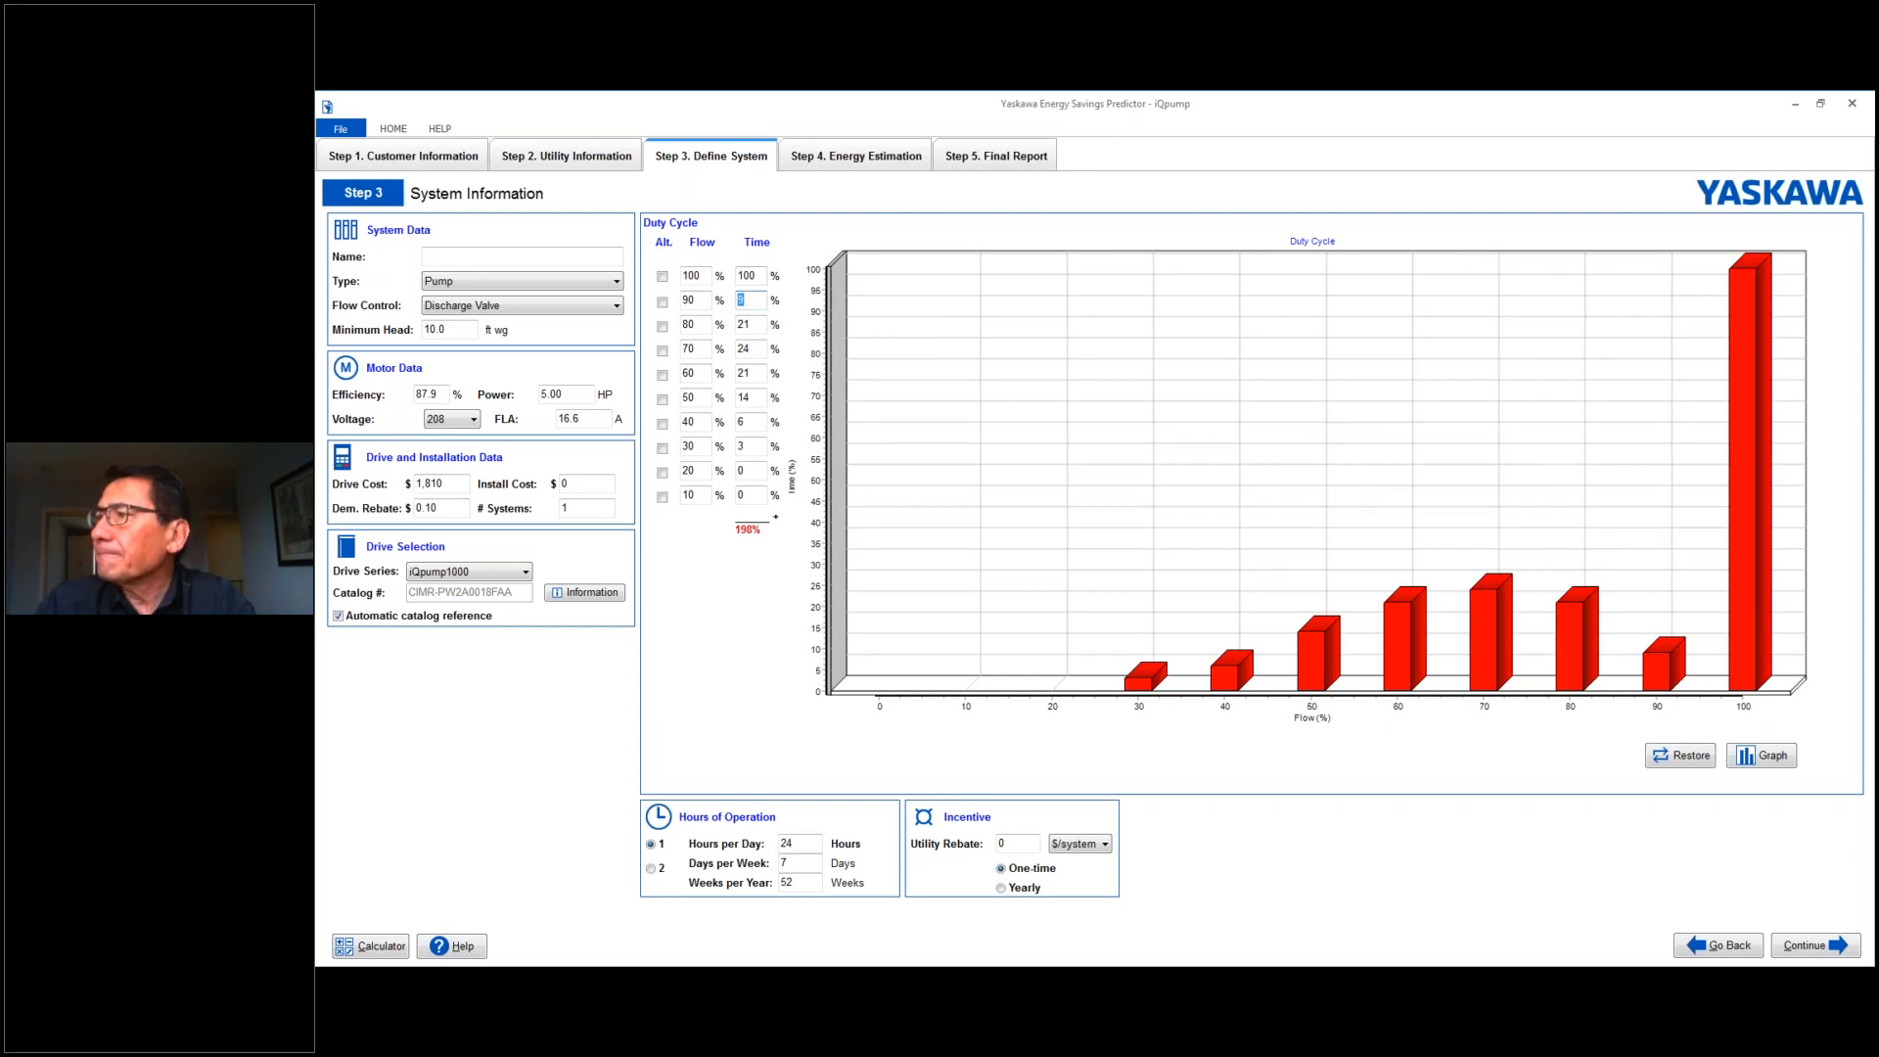
type("0")
key("Tab")
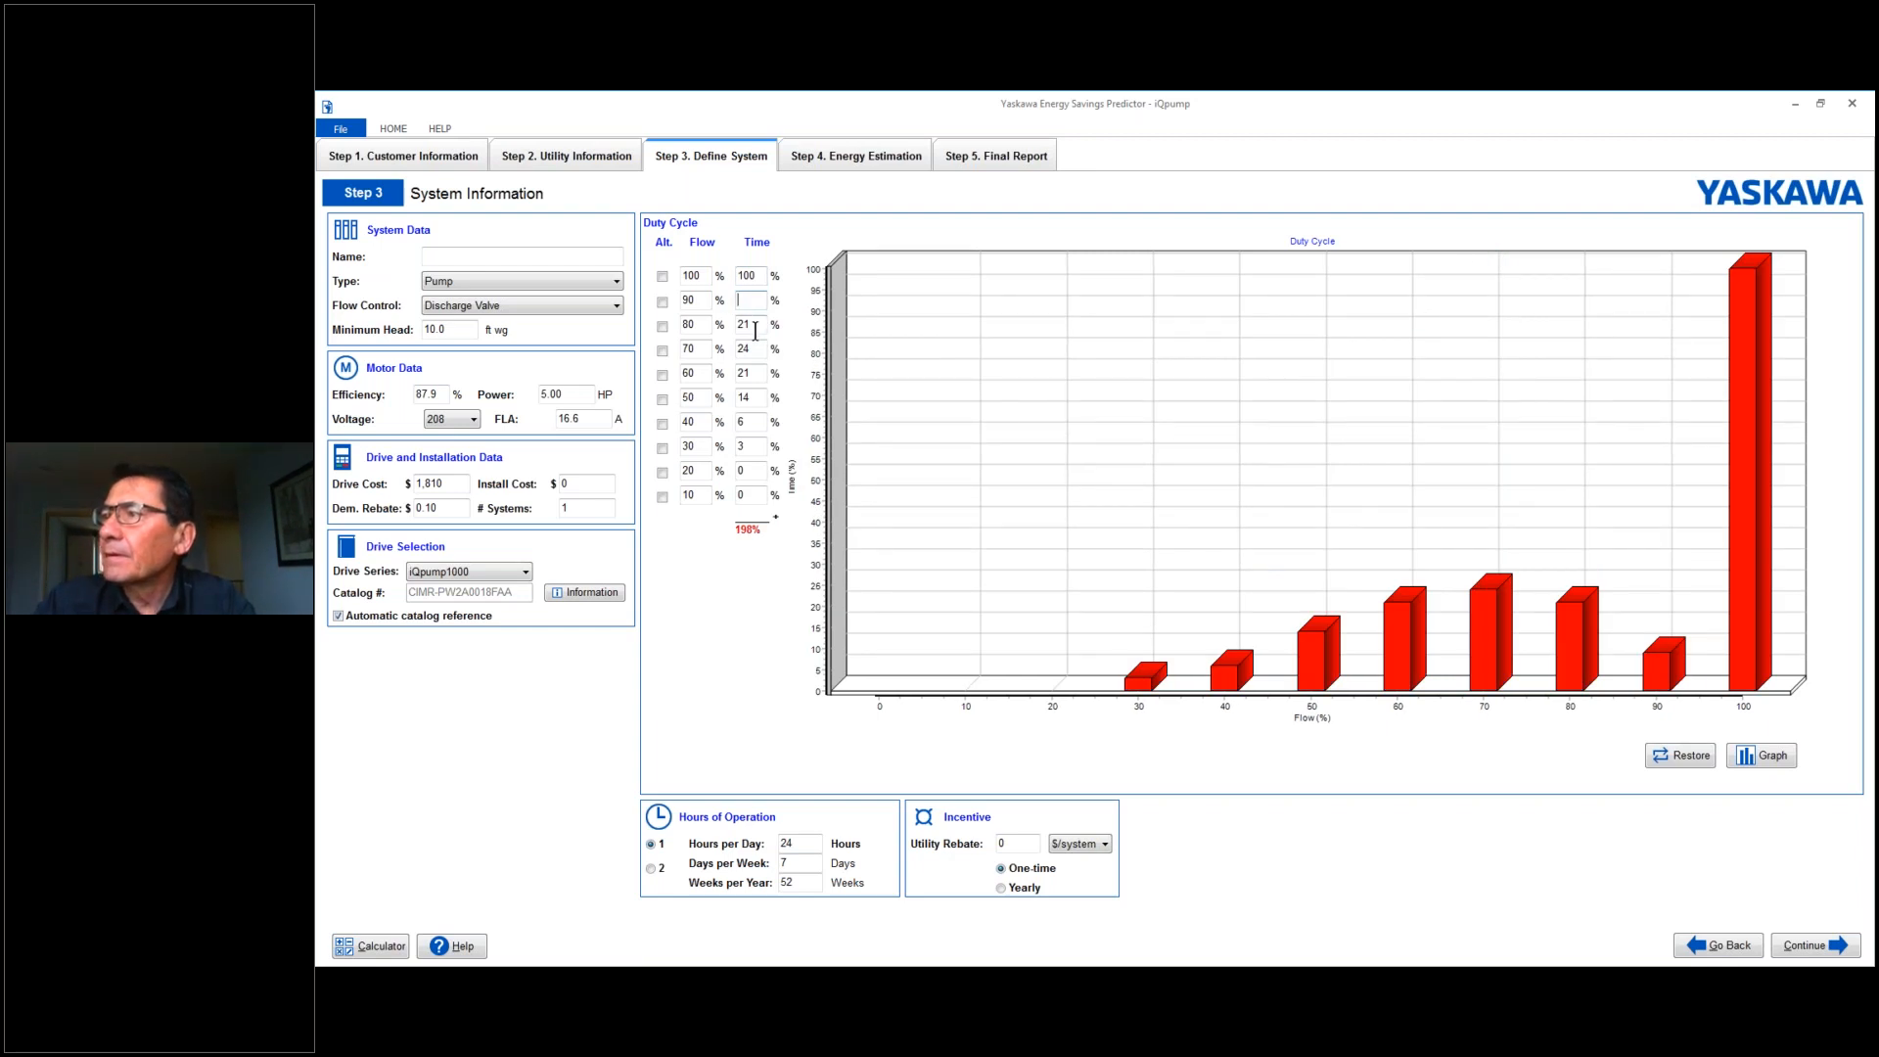
type("0")
key("Tab")
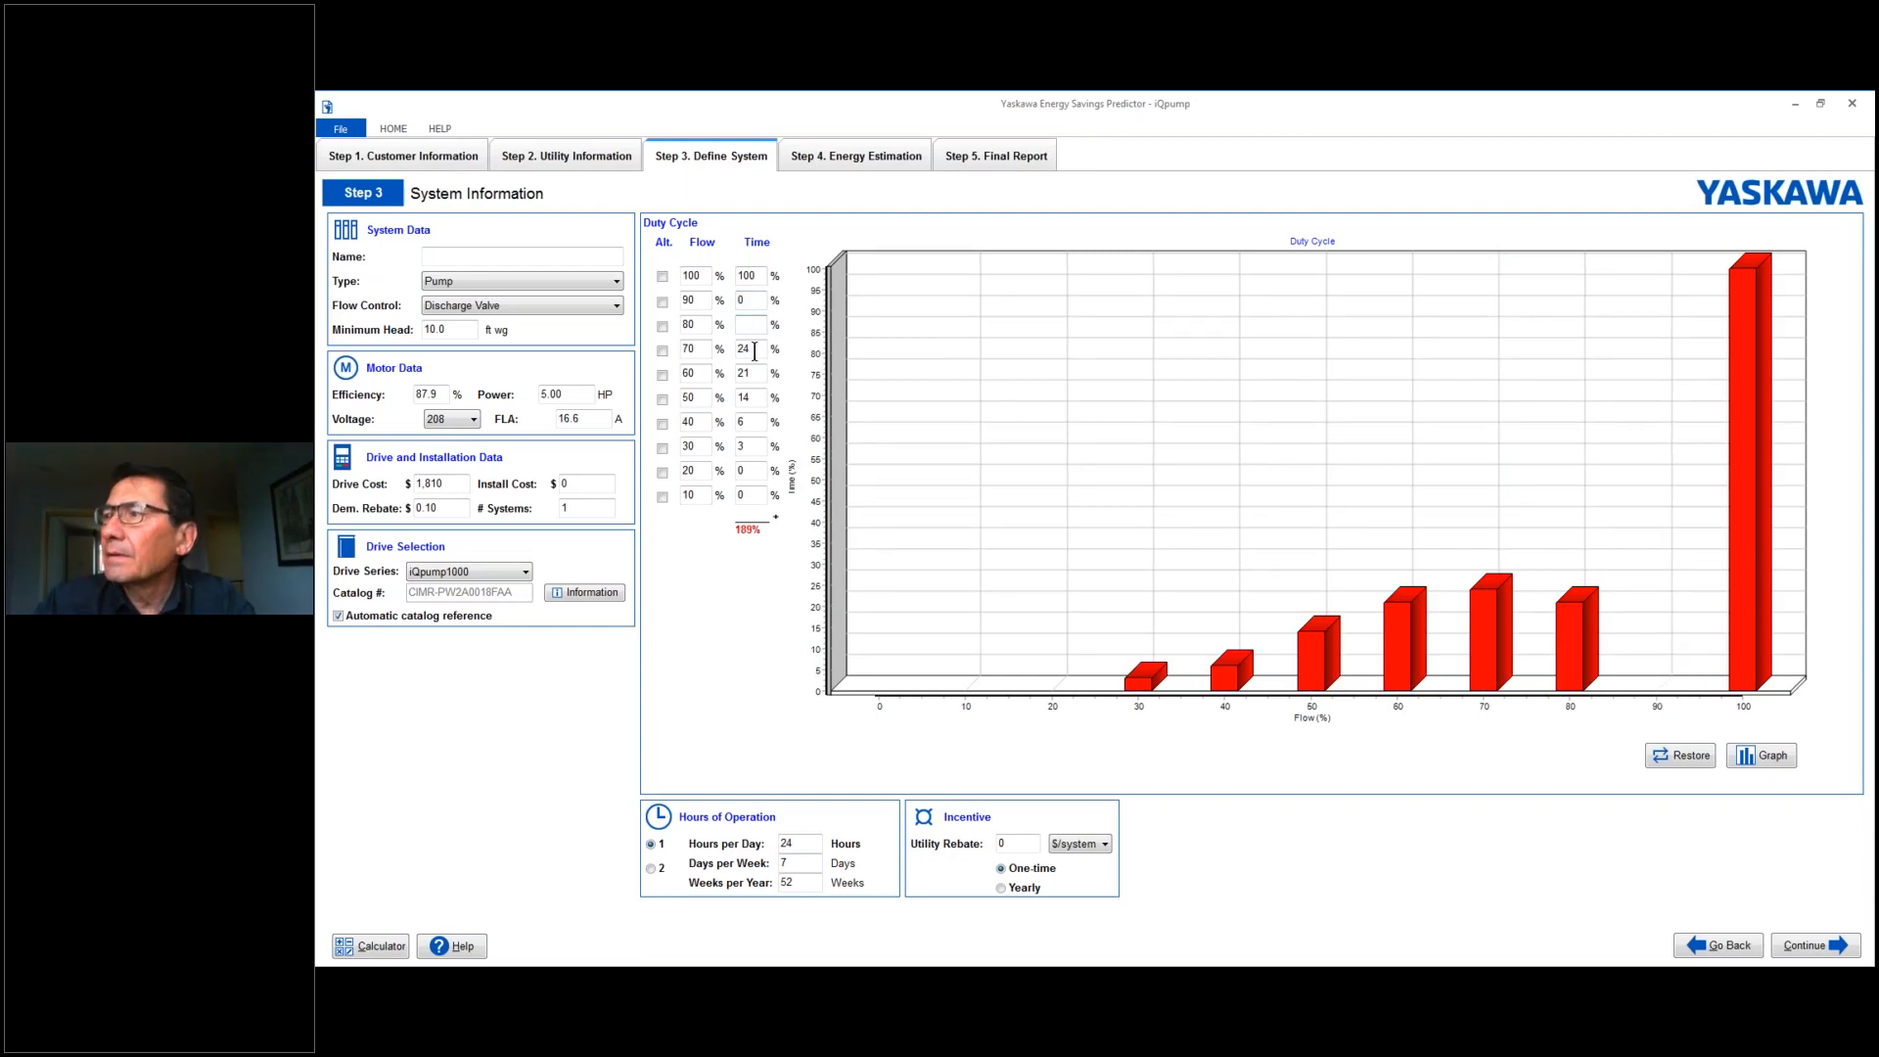
key("BackSpace")
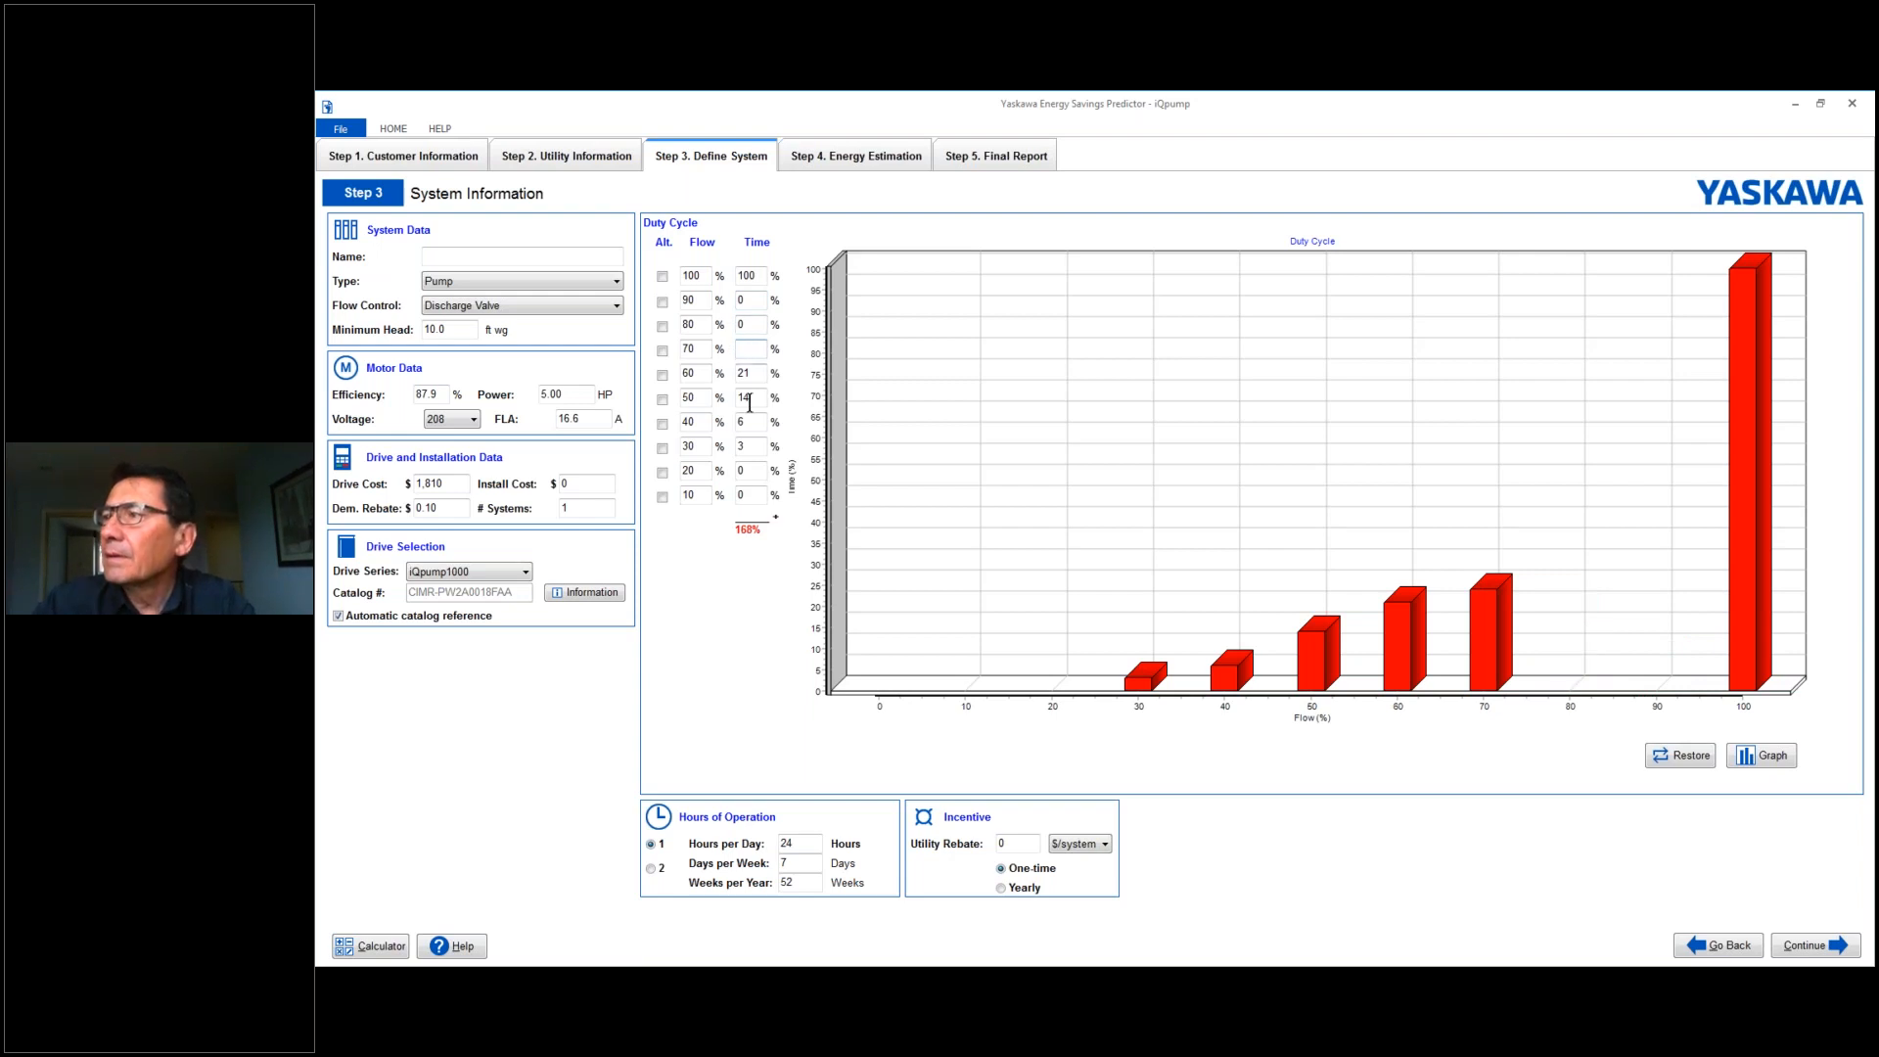
type("0")
key("Tab")
type("0")
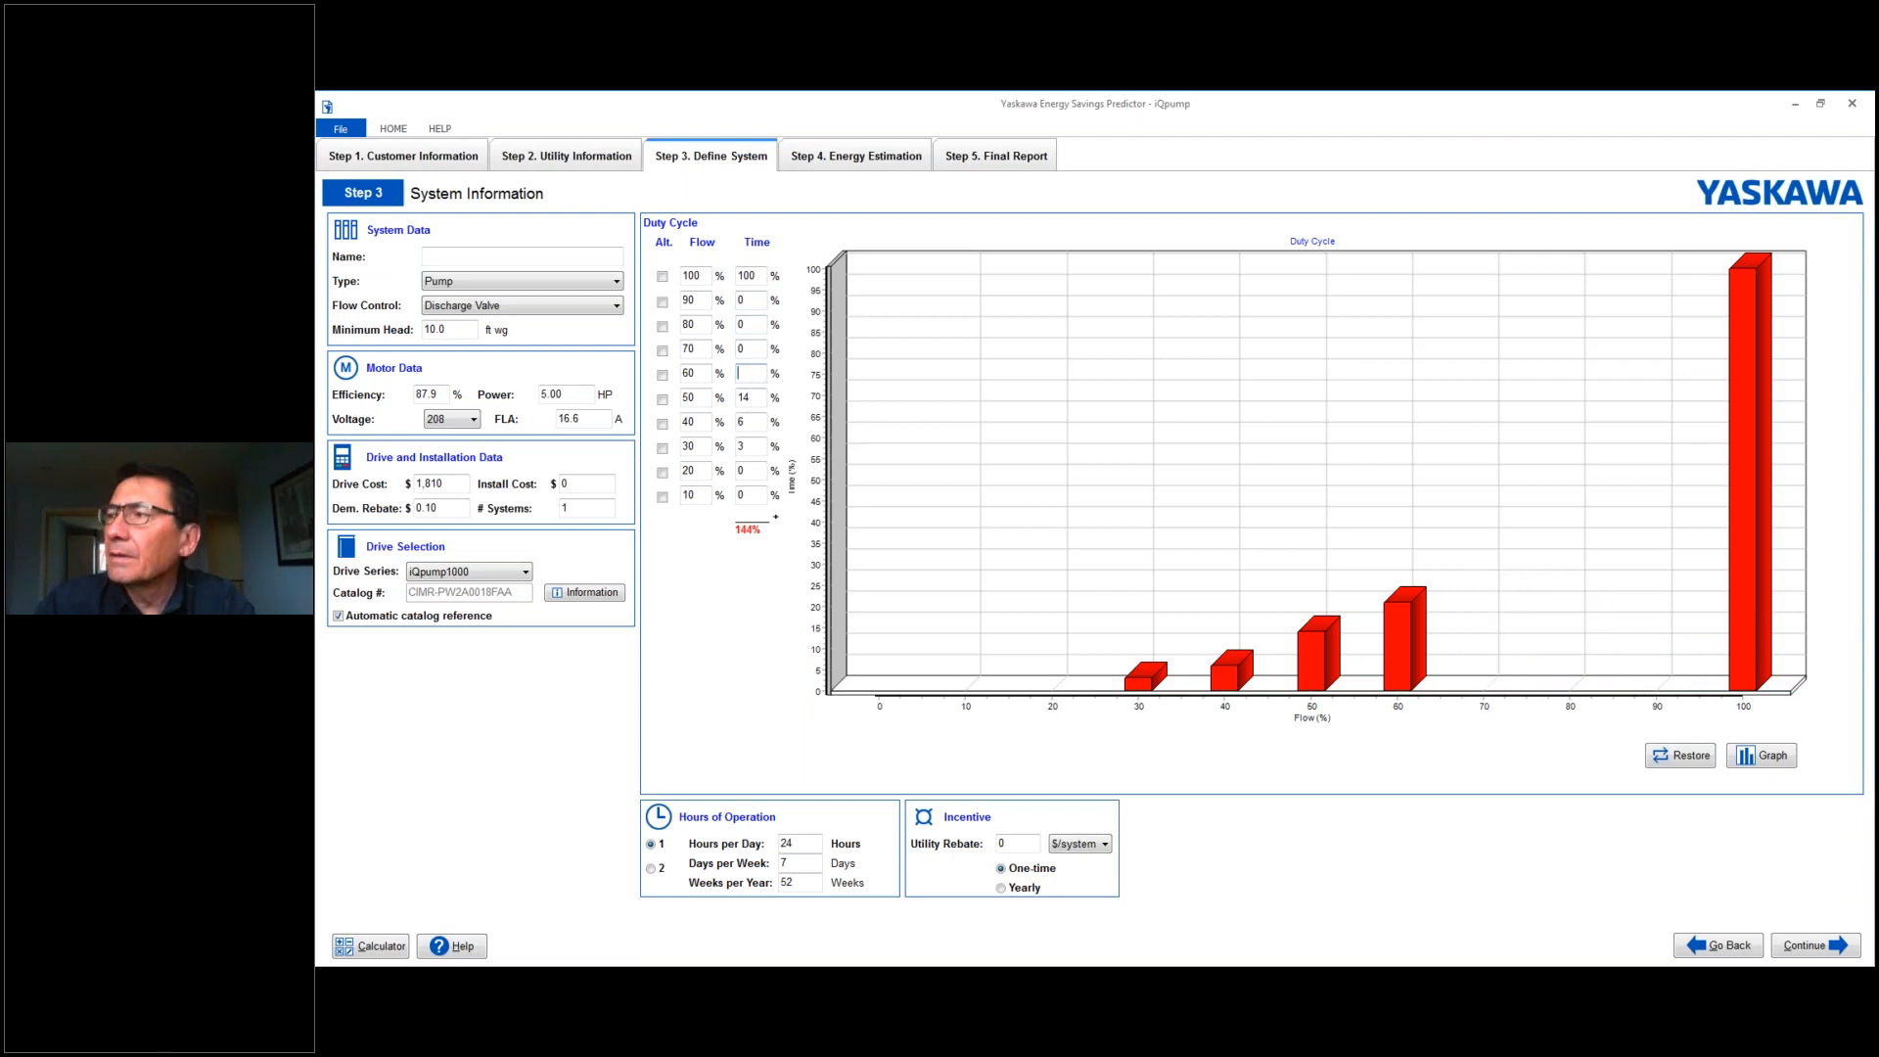
key("Tab")
type("0")
key("Tab")
type("0")
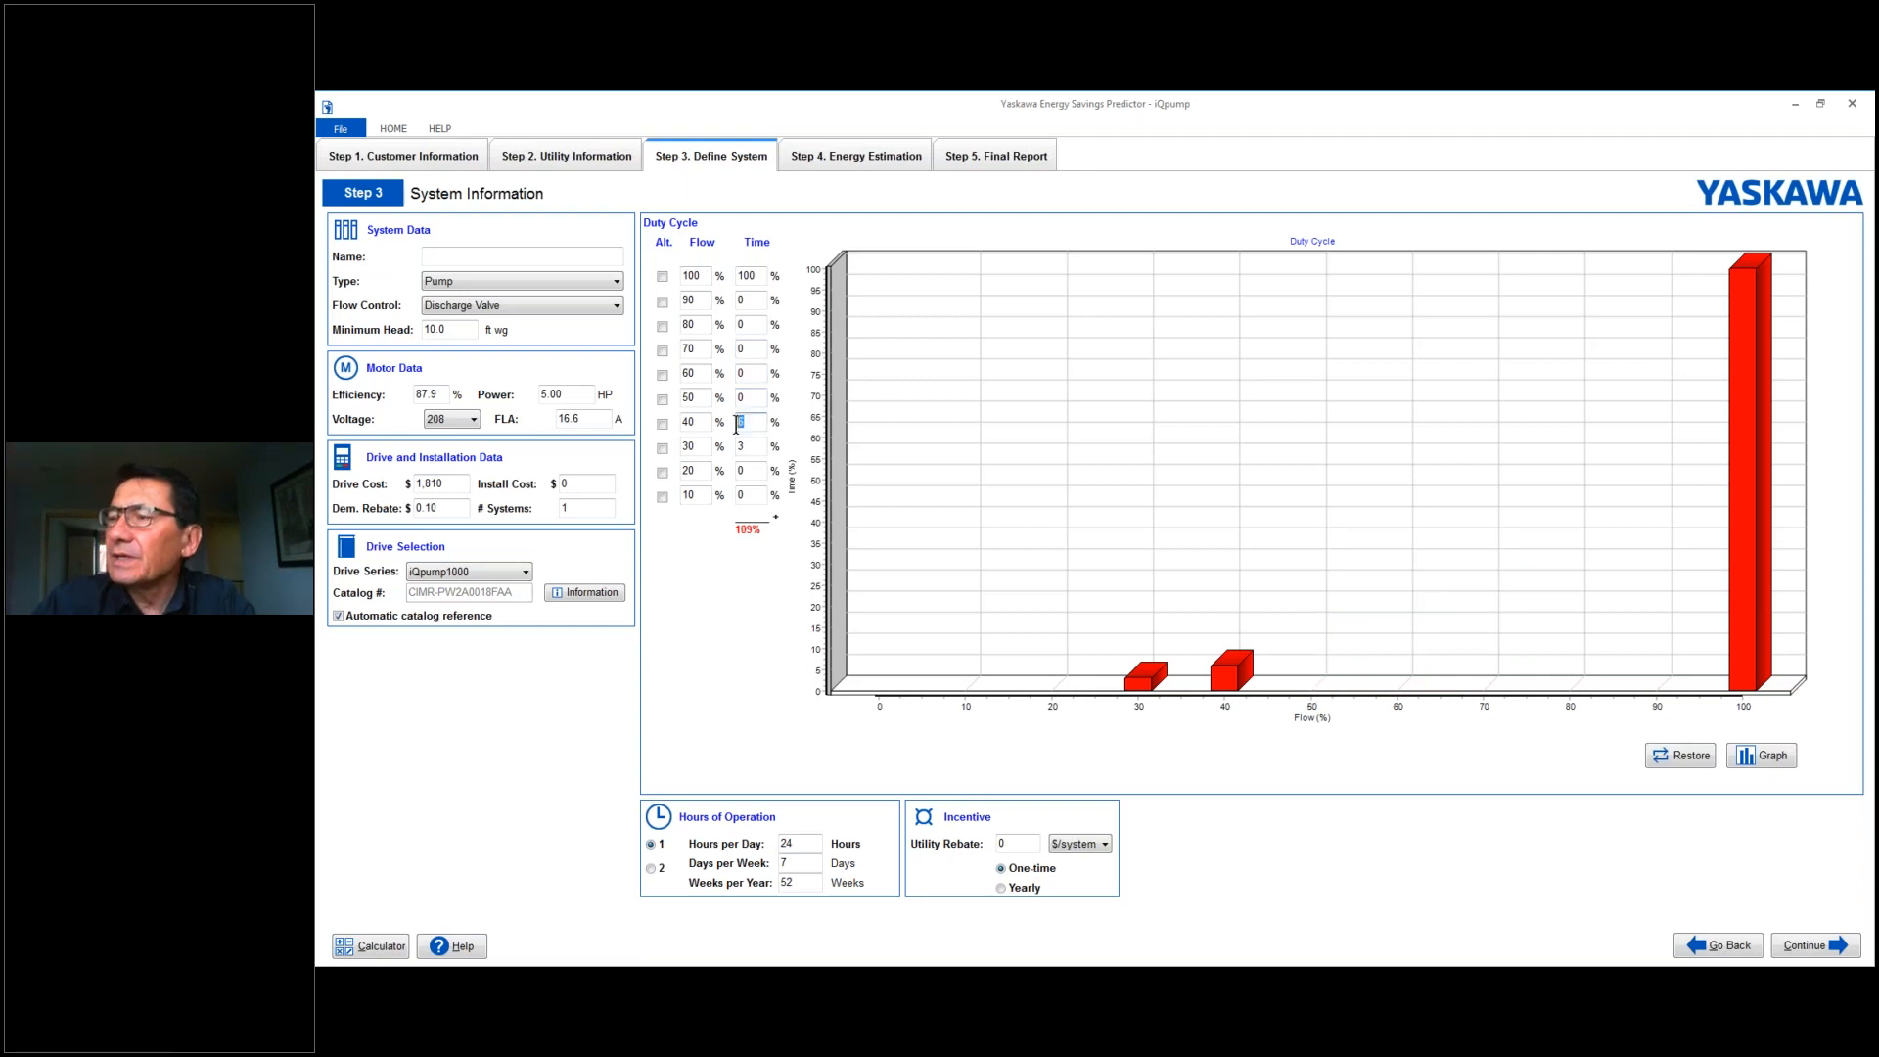
key("Tab")
key("BackSpace")
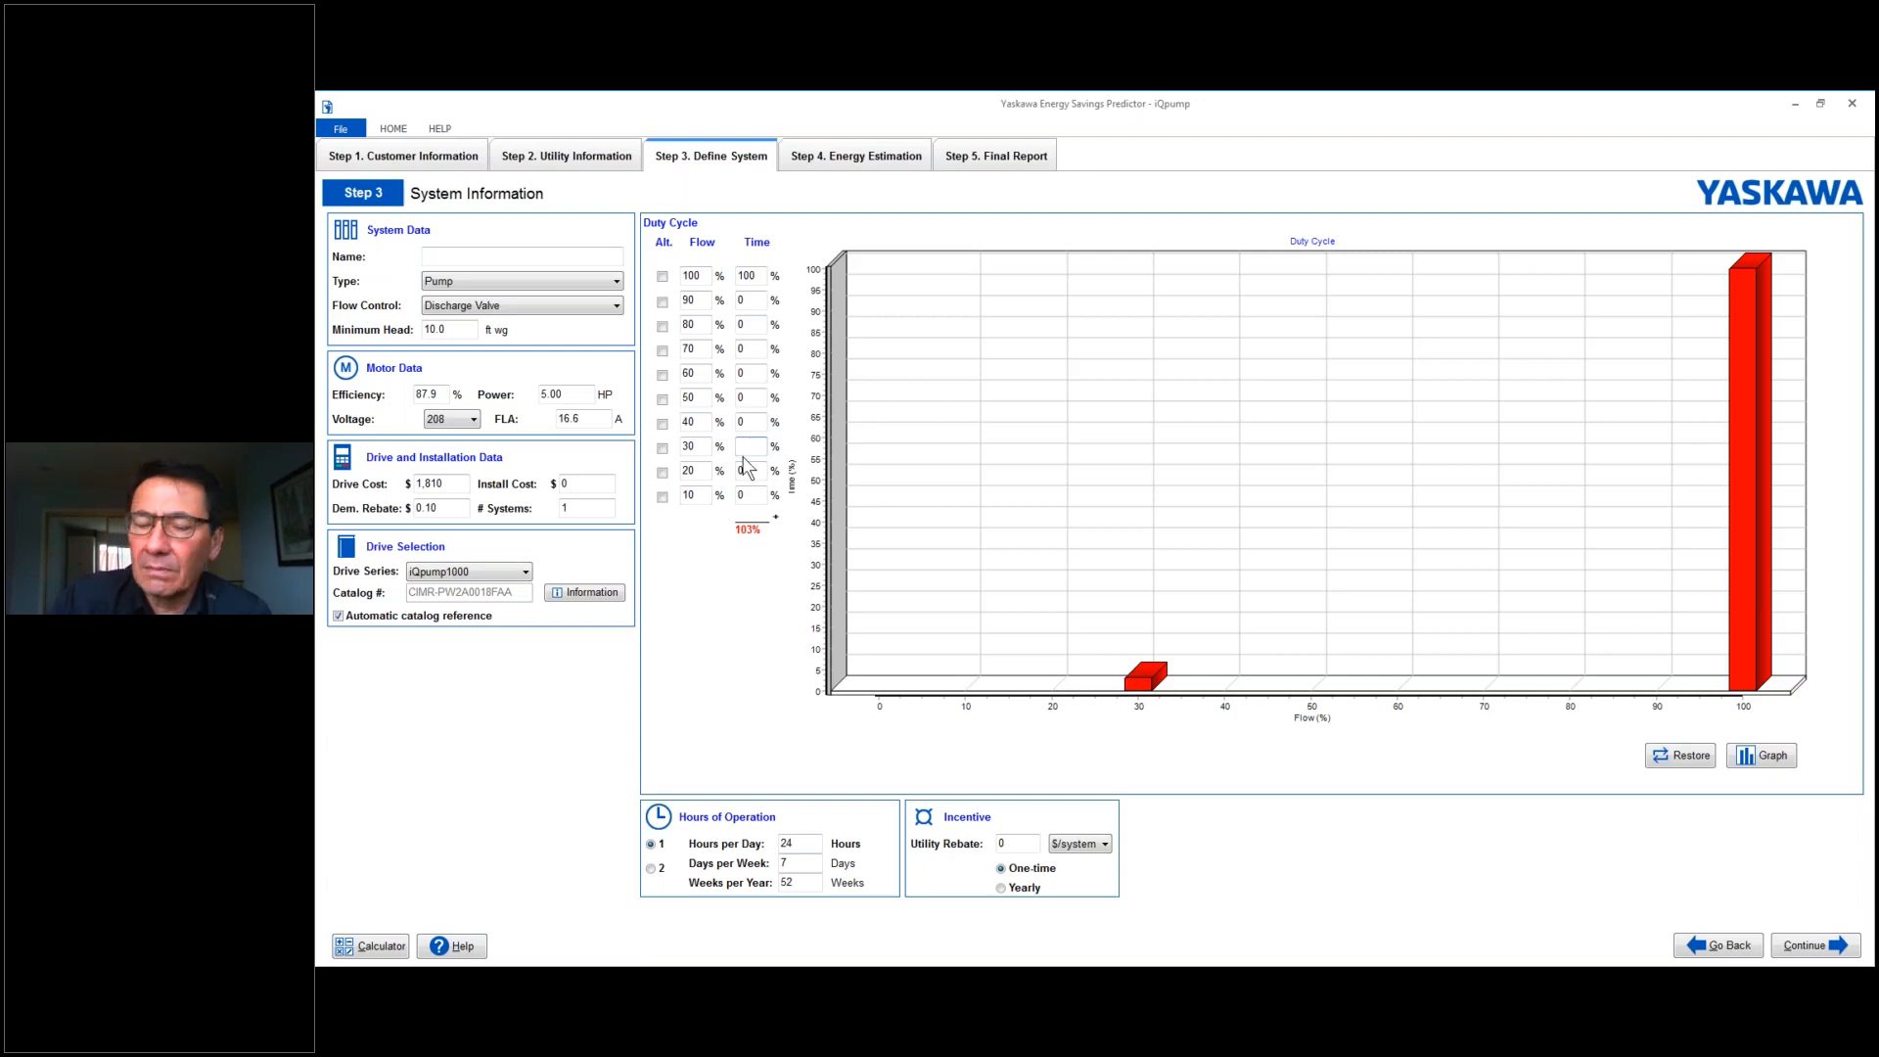
type("0")
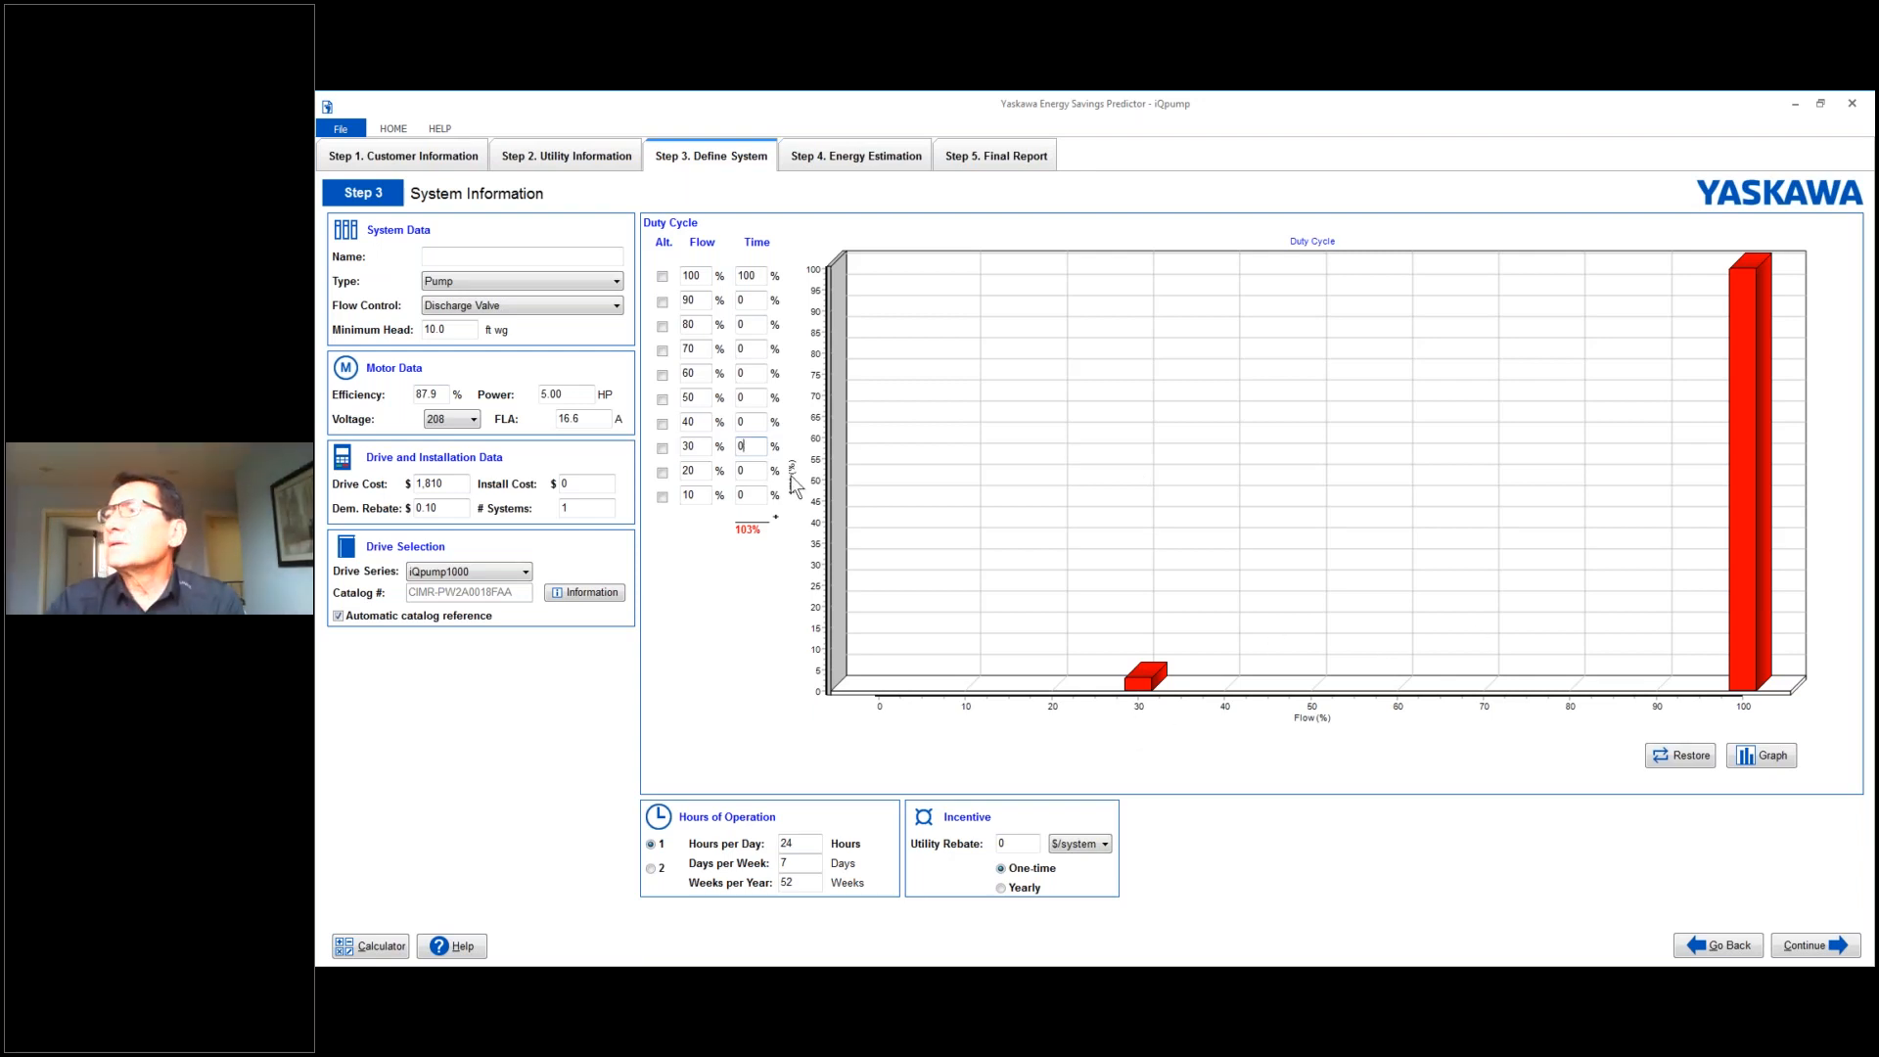
- Enable the alternate option for the 30% flow level and restore the default duty cycle times
left_click(663, 448)
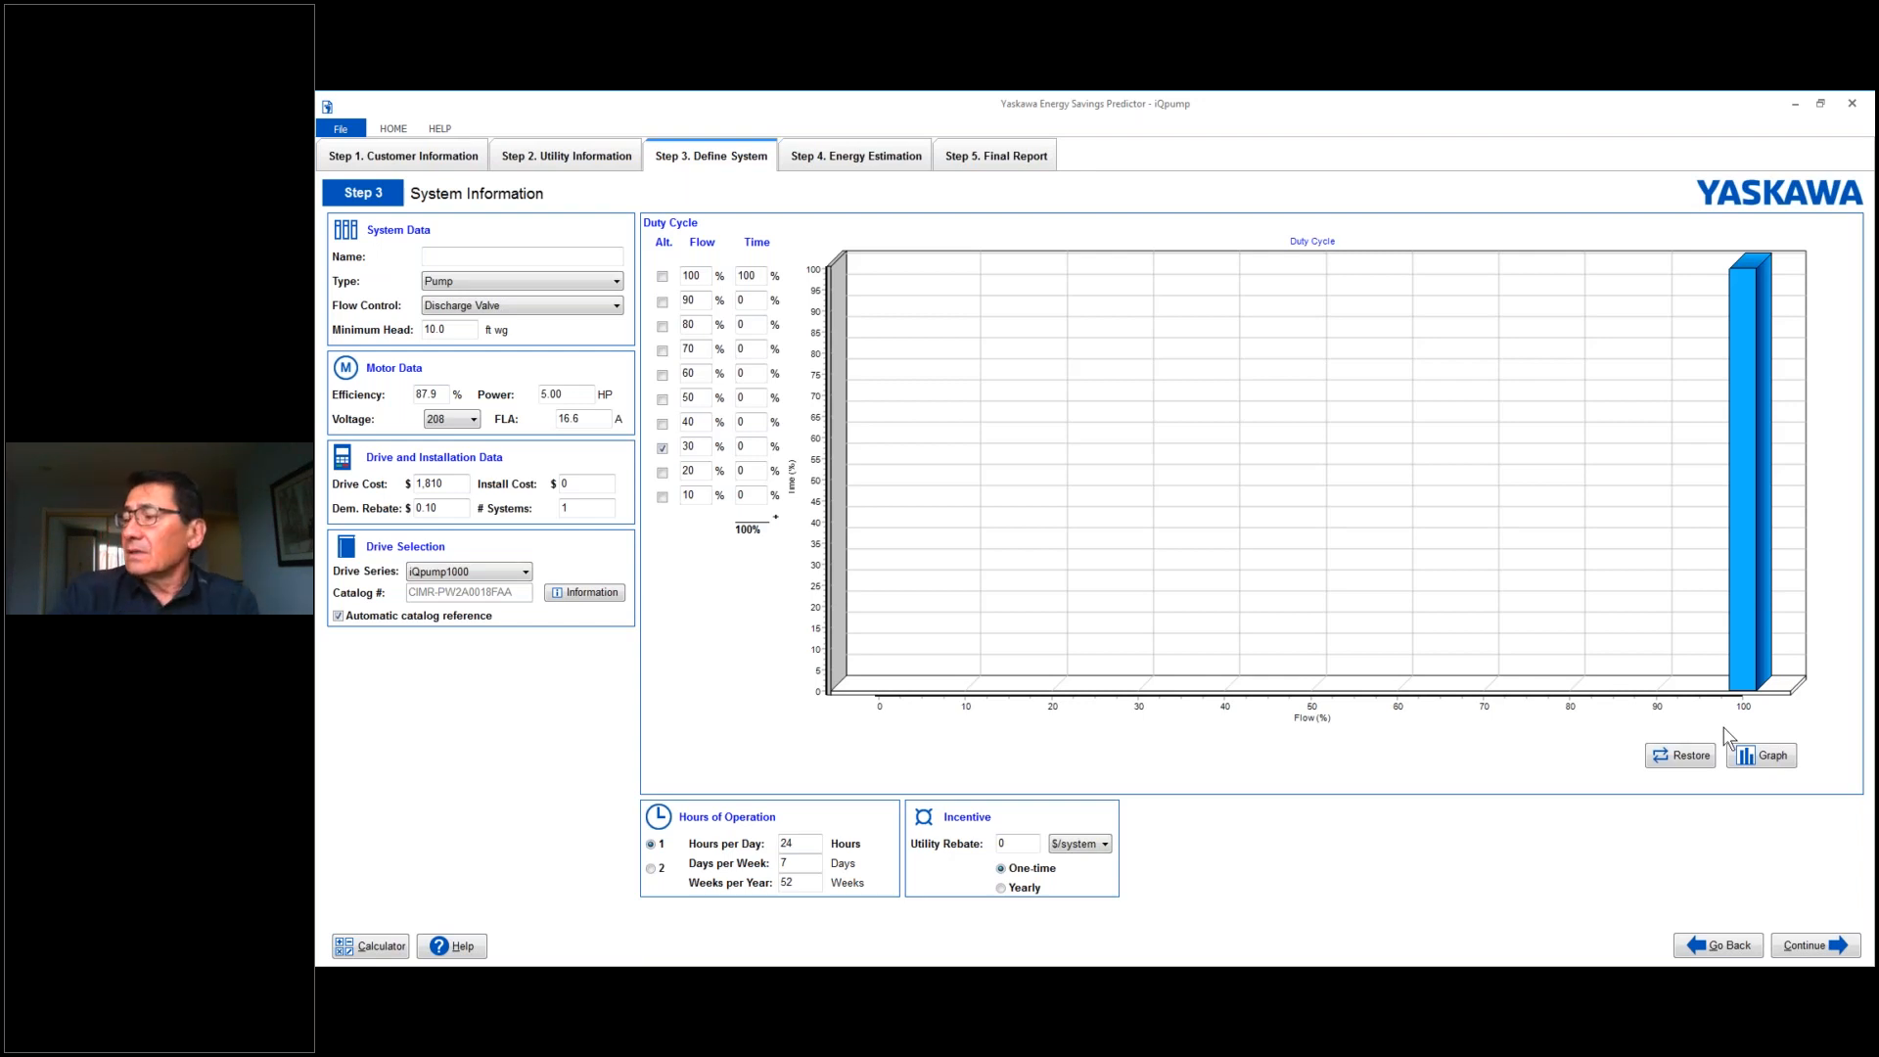
left_click(1681, 756)
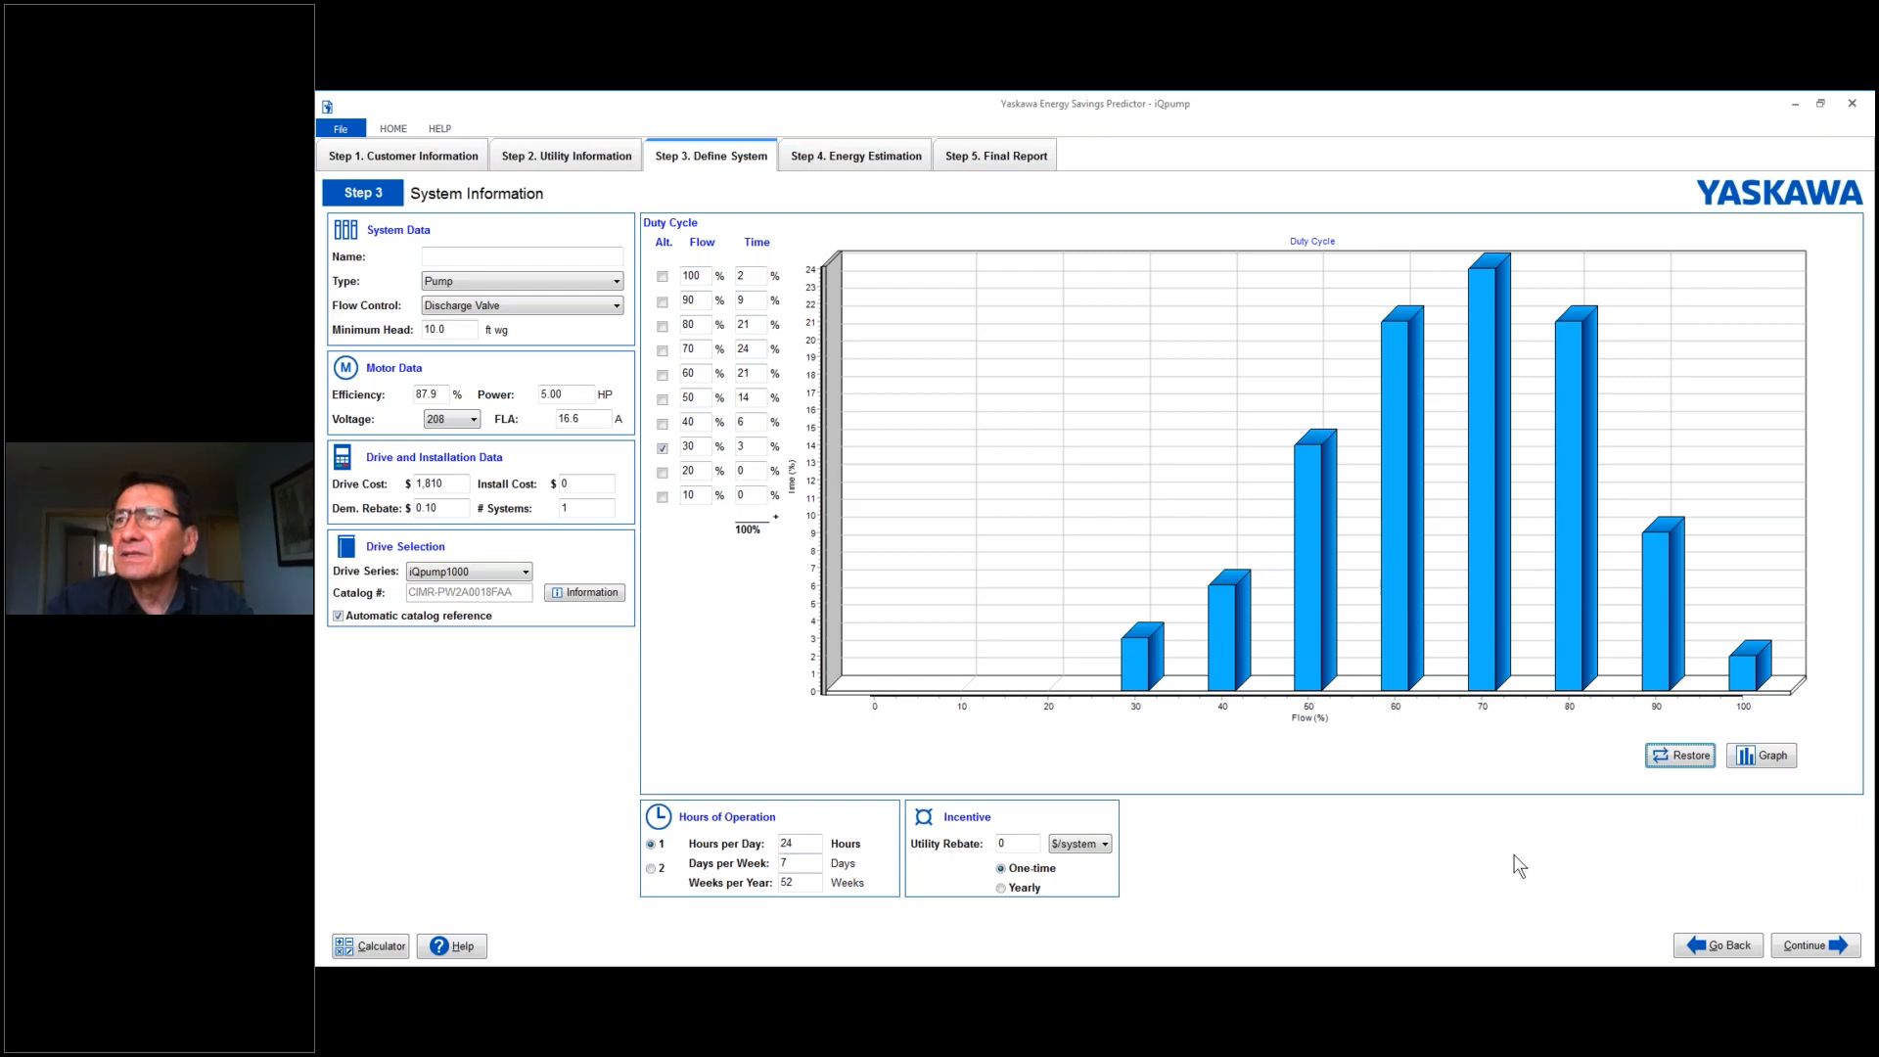
- Choose Pump as the system type and Discharge Valve as the flow control
left_click(616, 282)
left_click(589, 298)
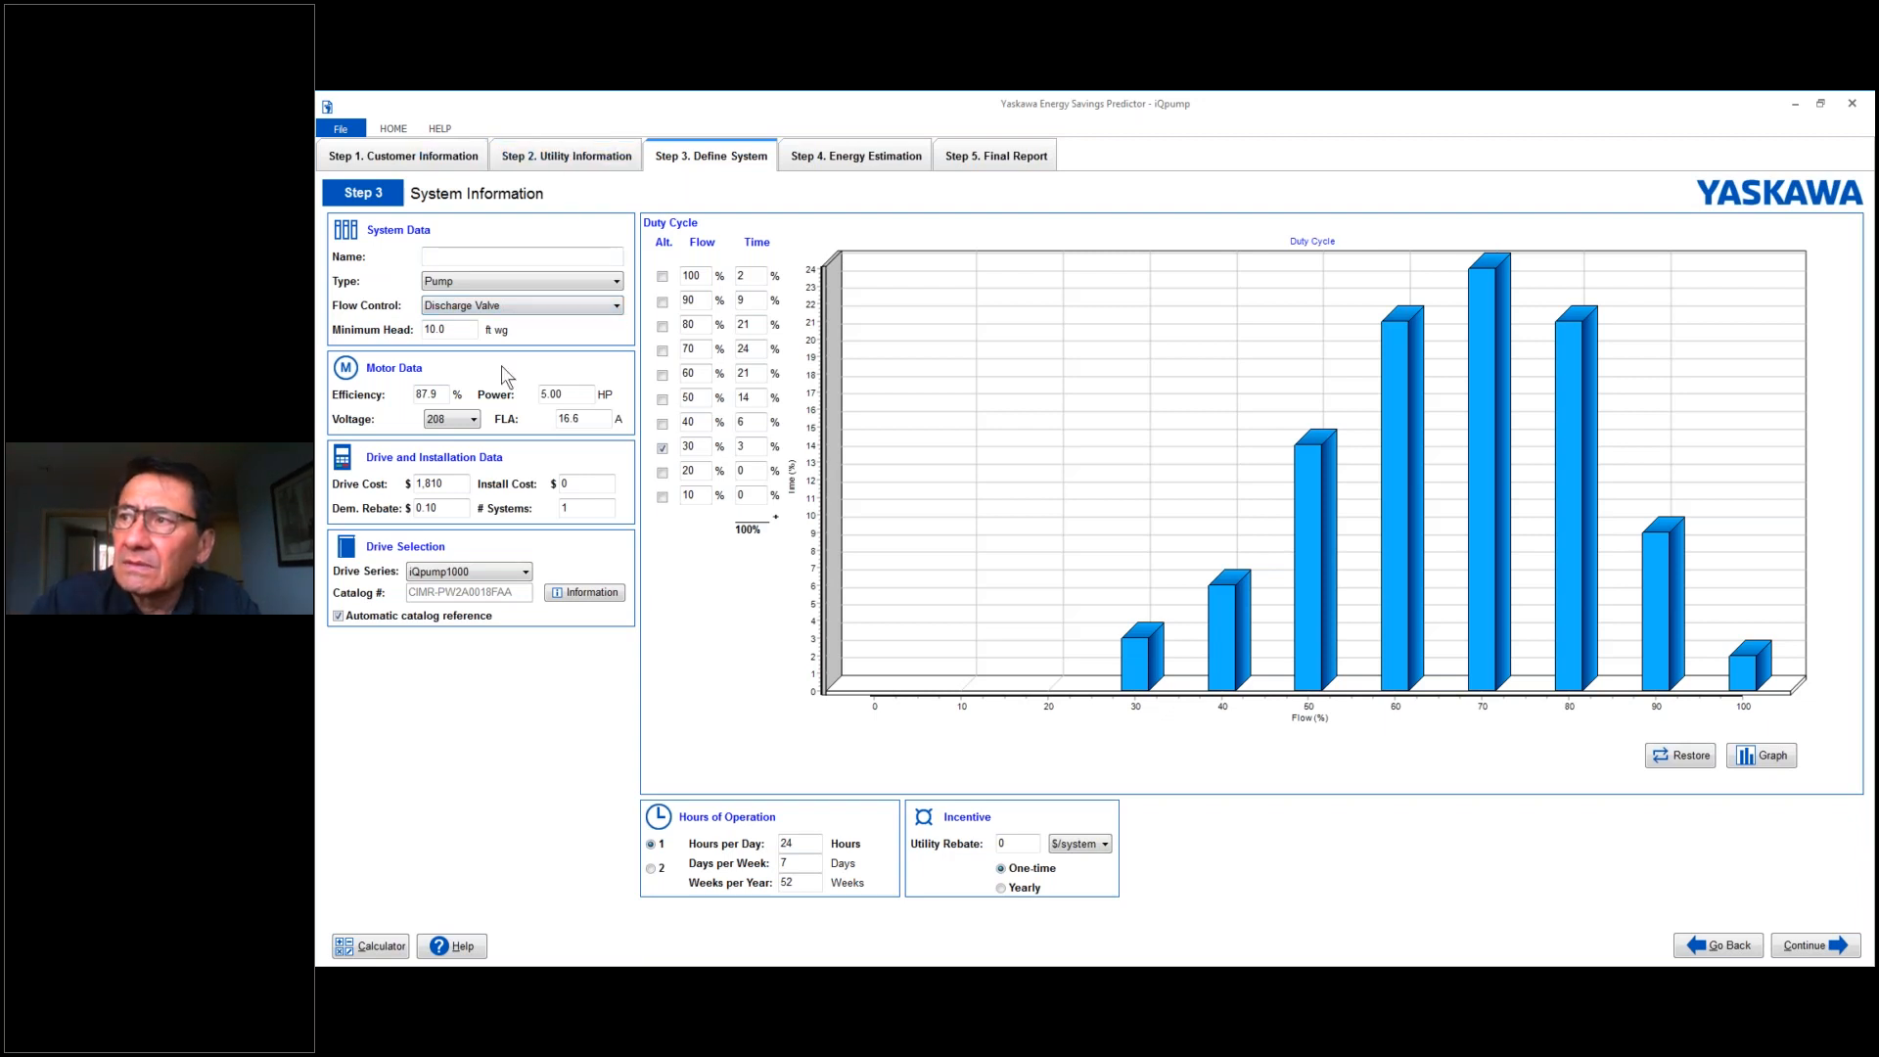
left_click(617, 308)
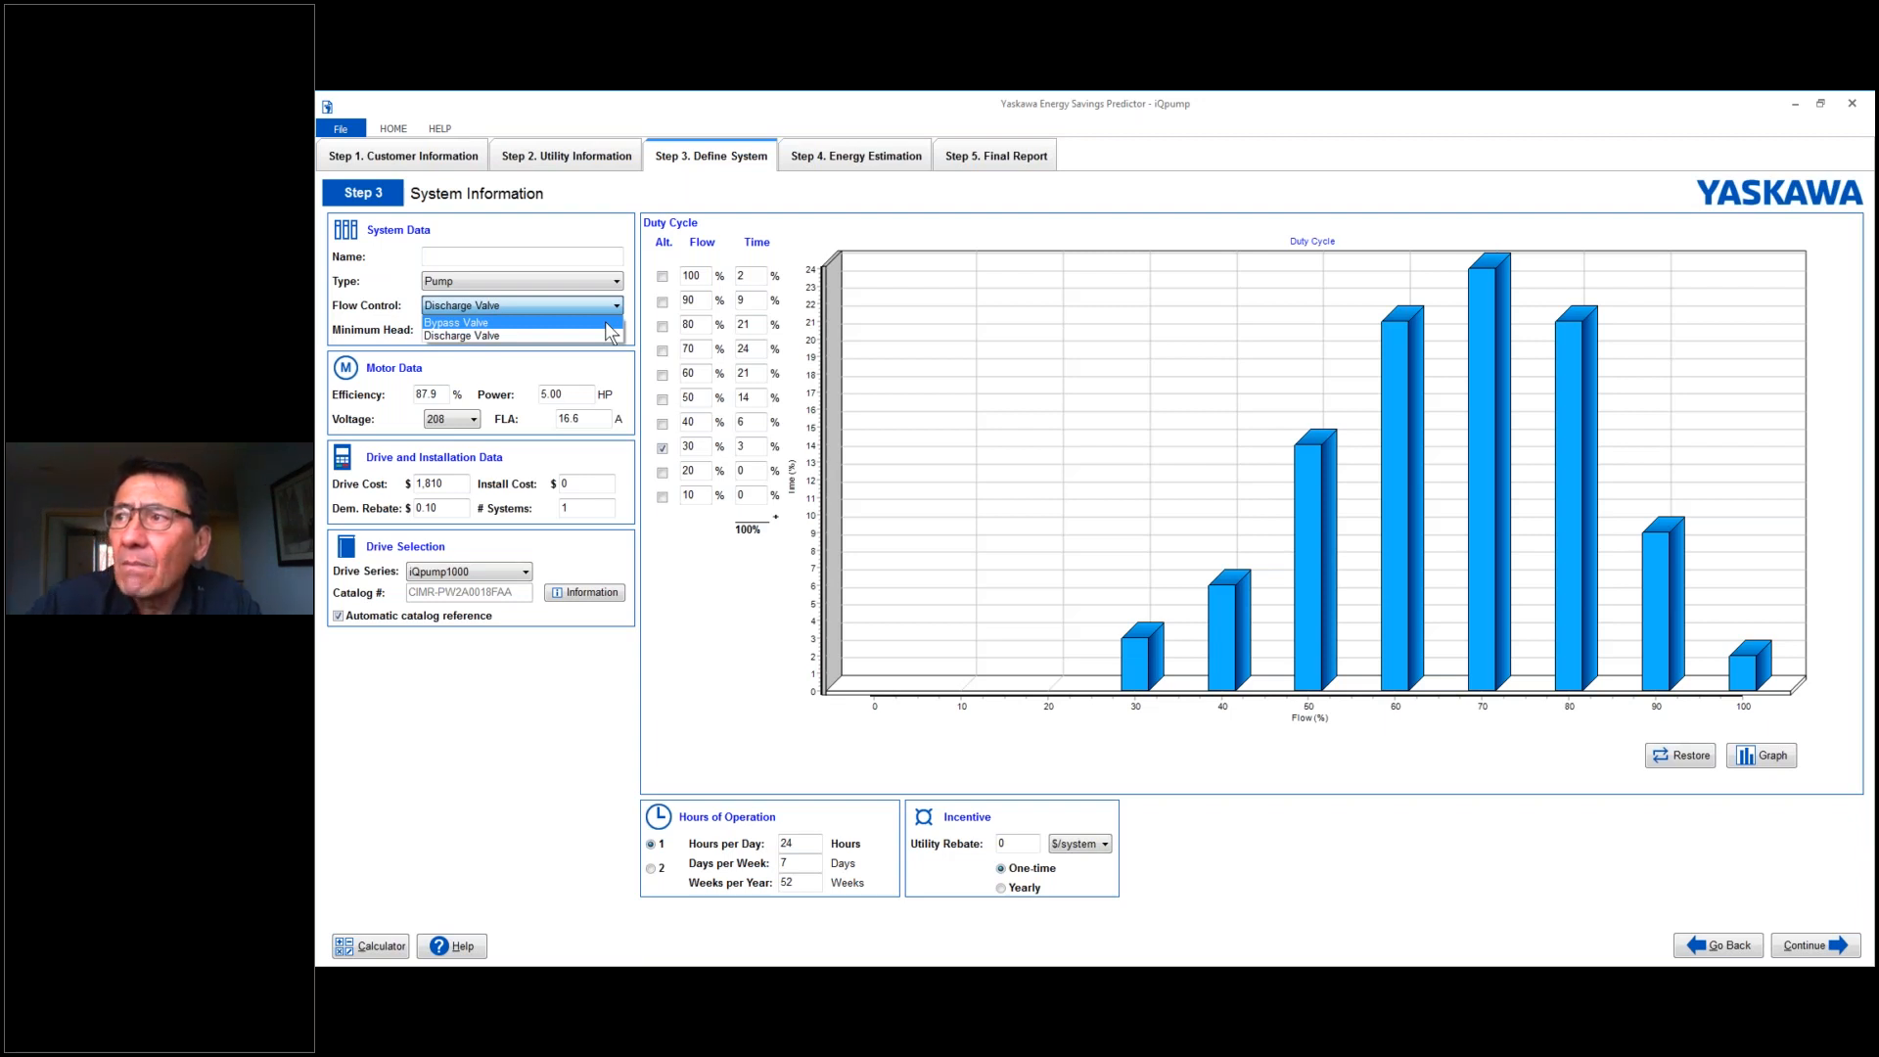
left_click(548, 336)
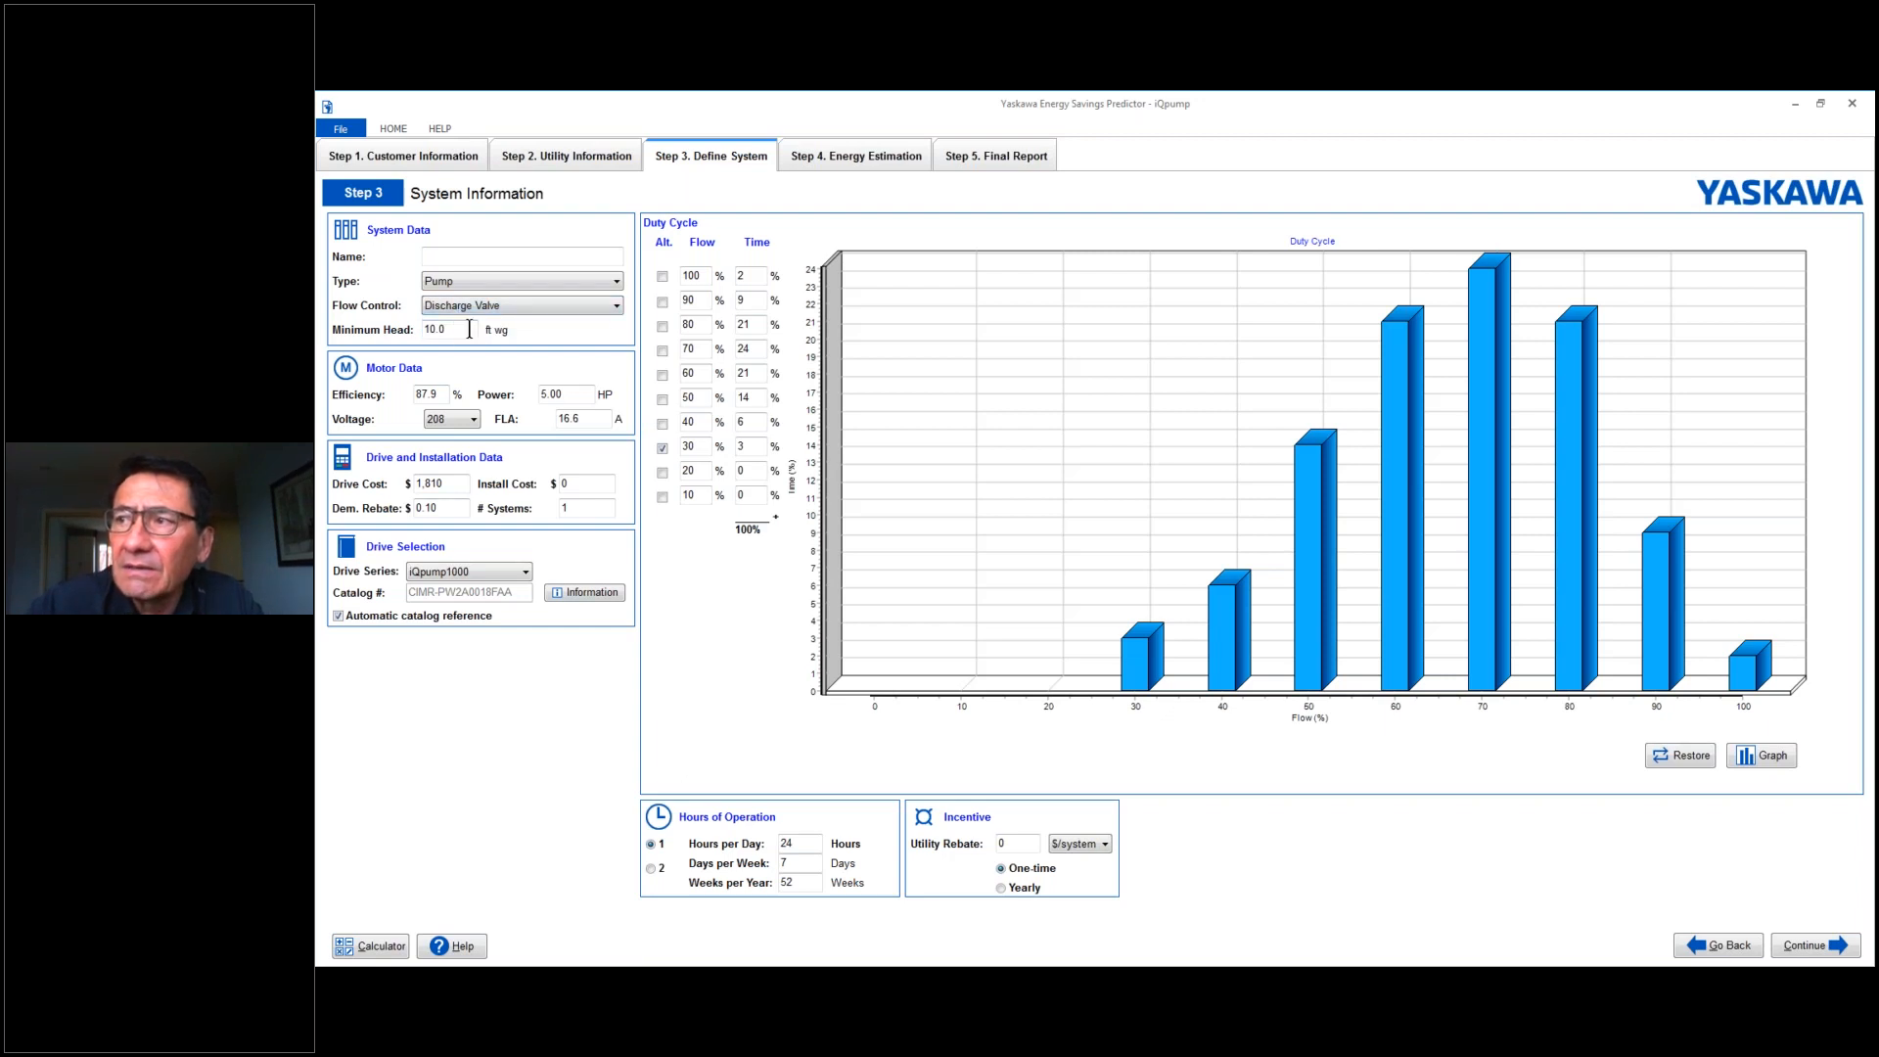
- Set the motor power to 100 HP
left_click(547, 394)
key("BackSpace")
type("10")
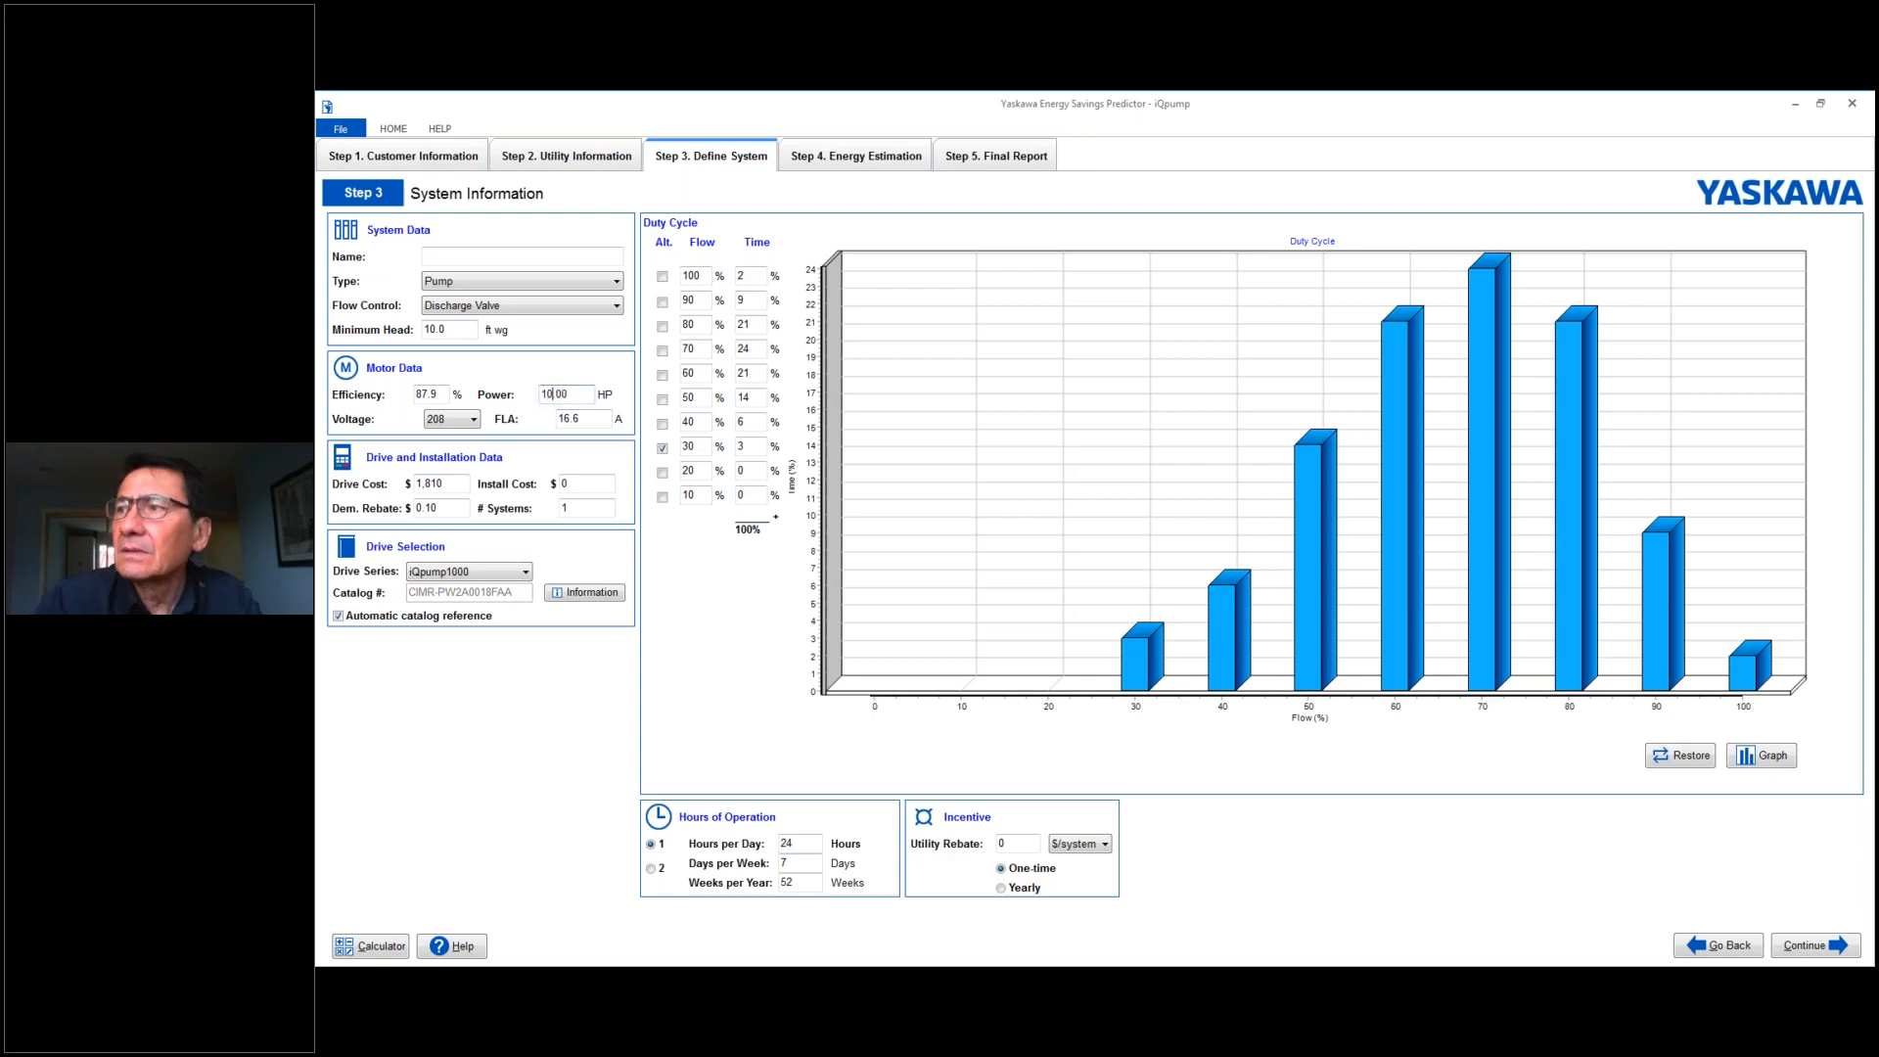
type("0")
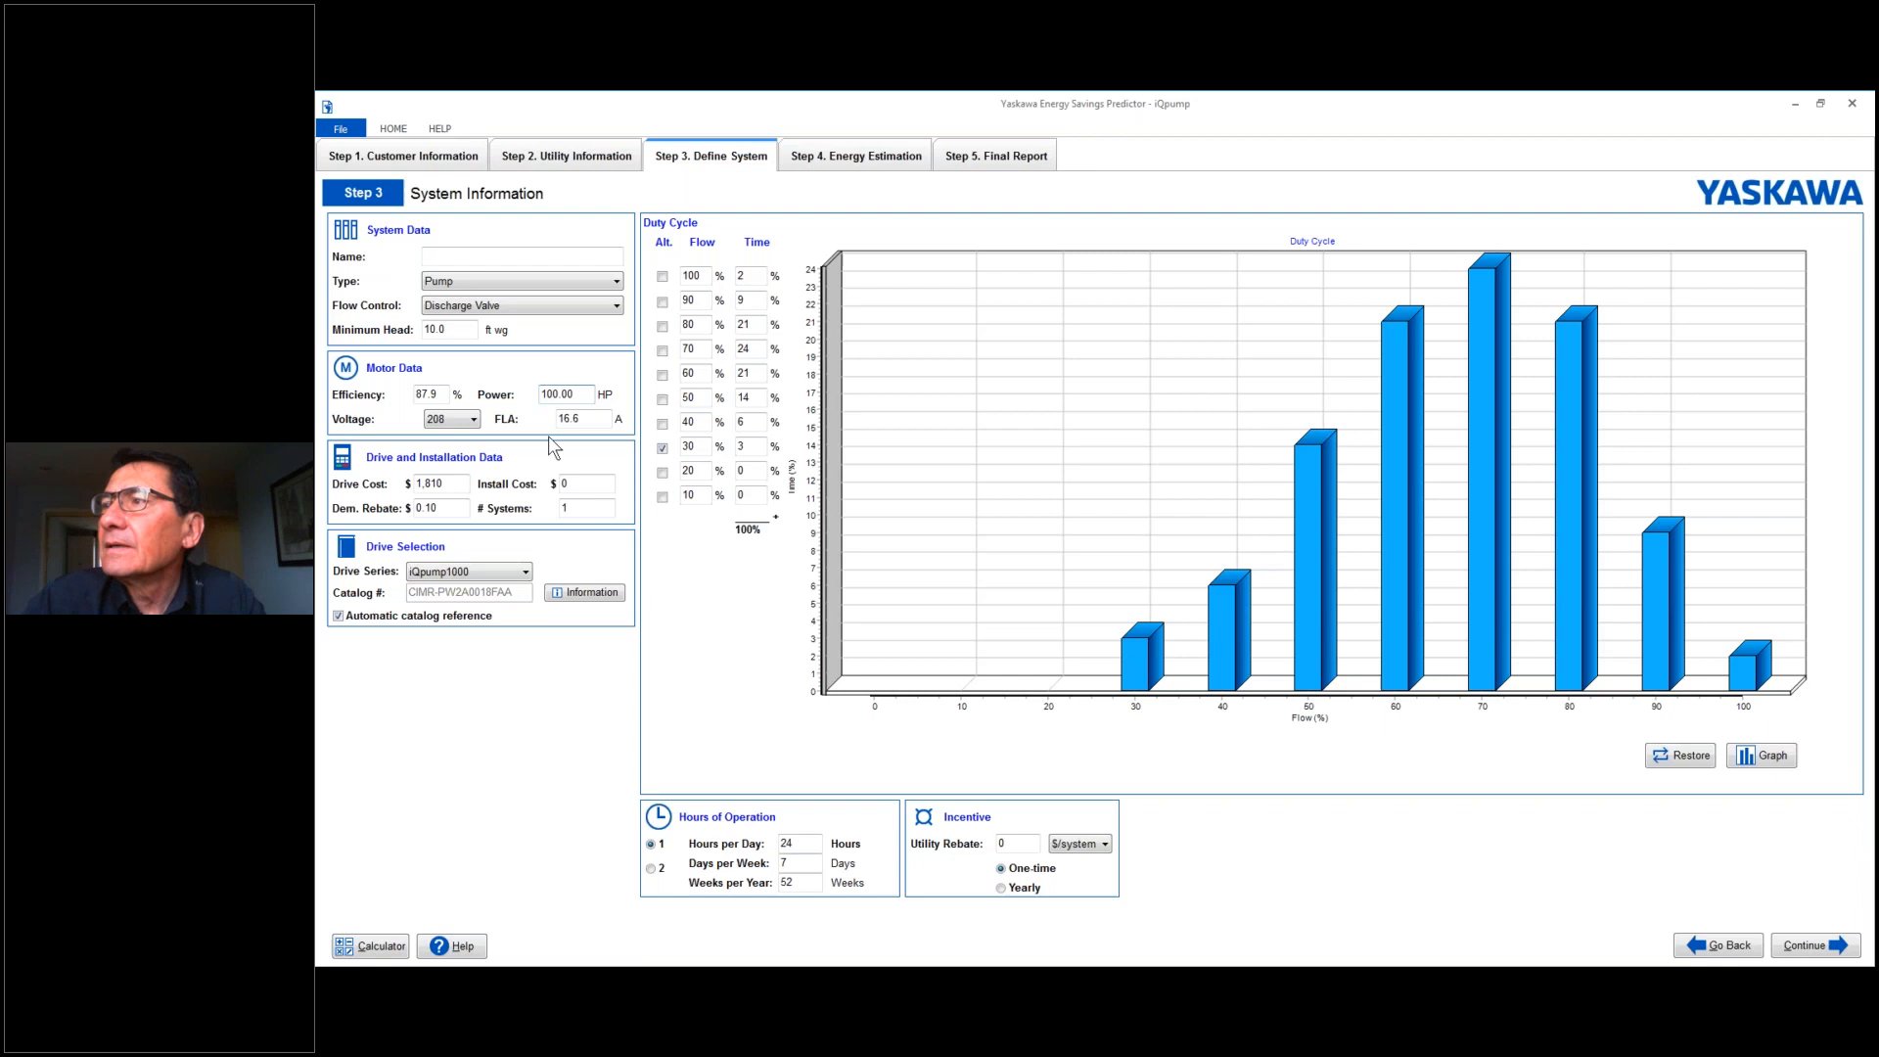
- Set the motor voltage to 460 V
left_click(473, 419)
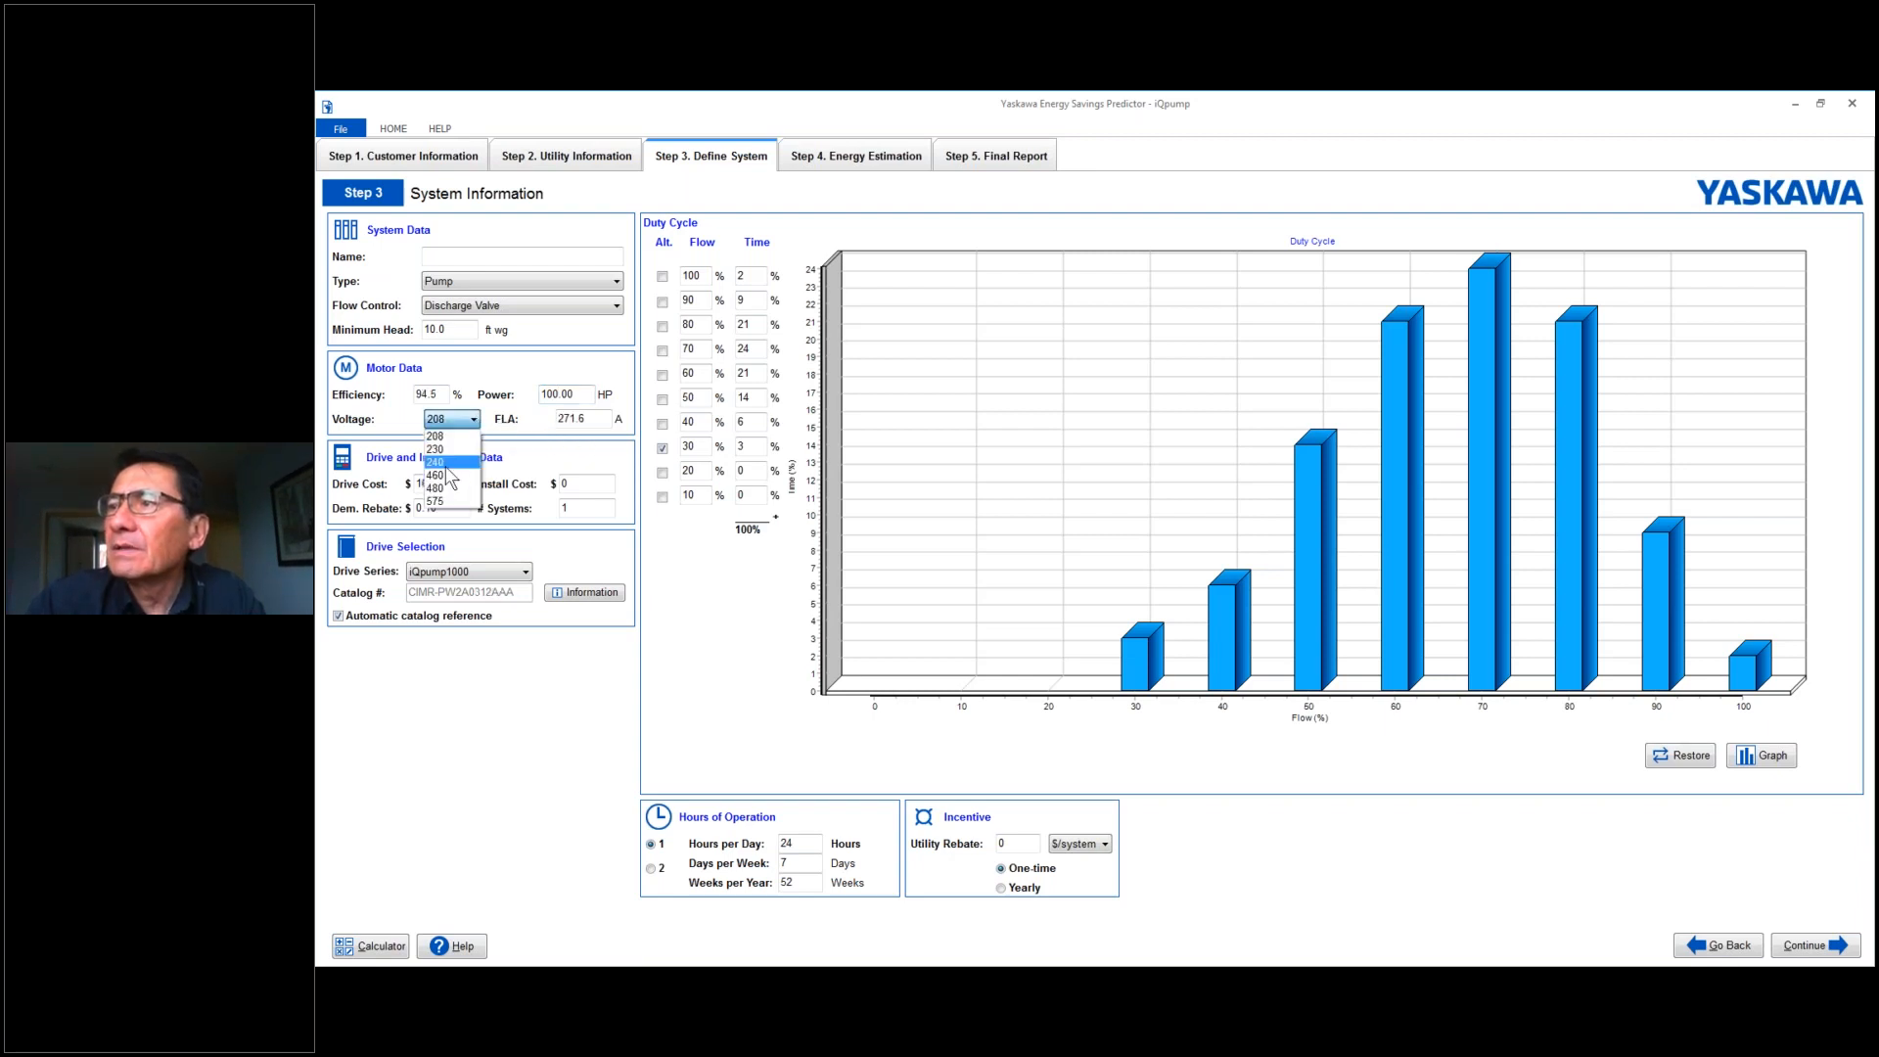
left_click(445, 477)
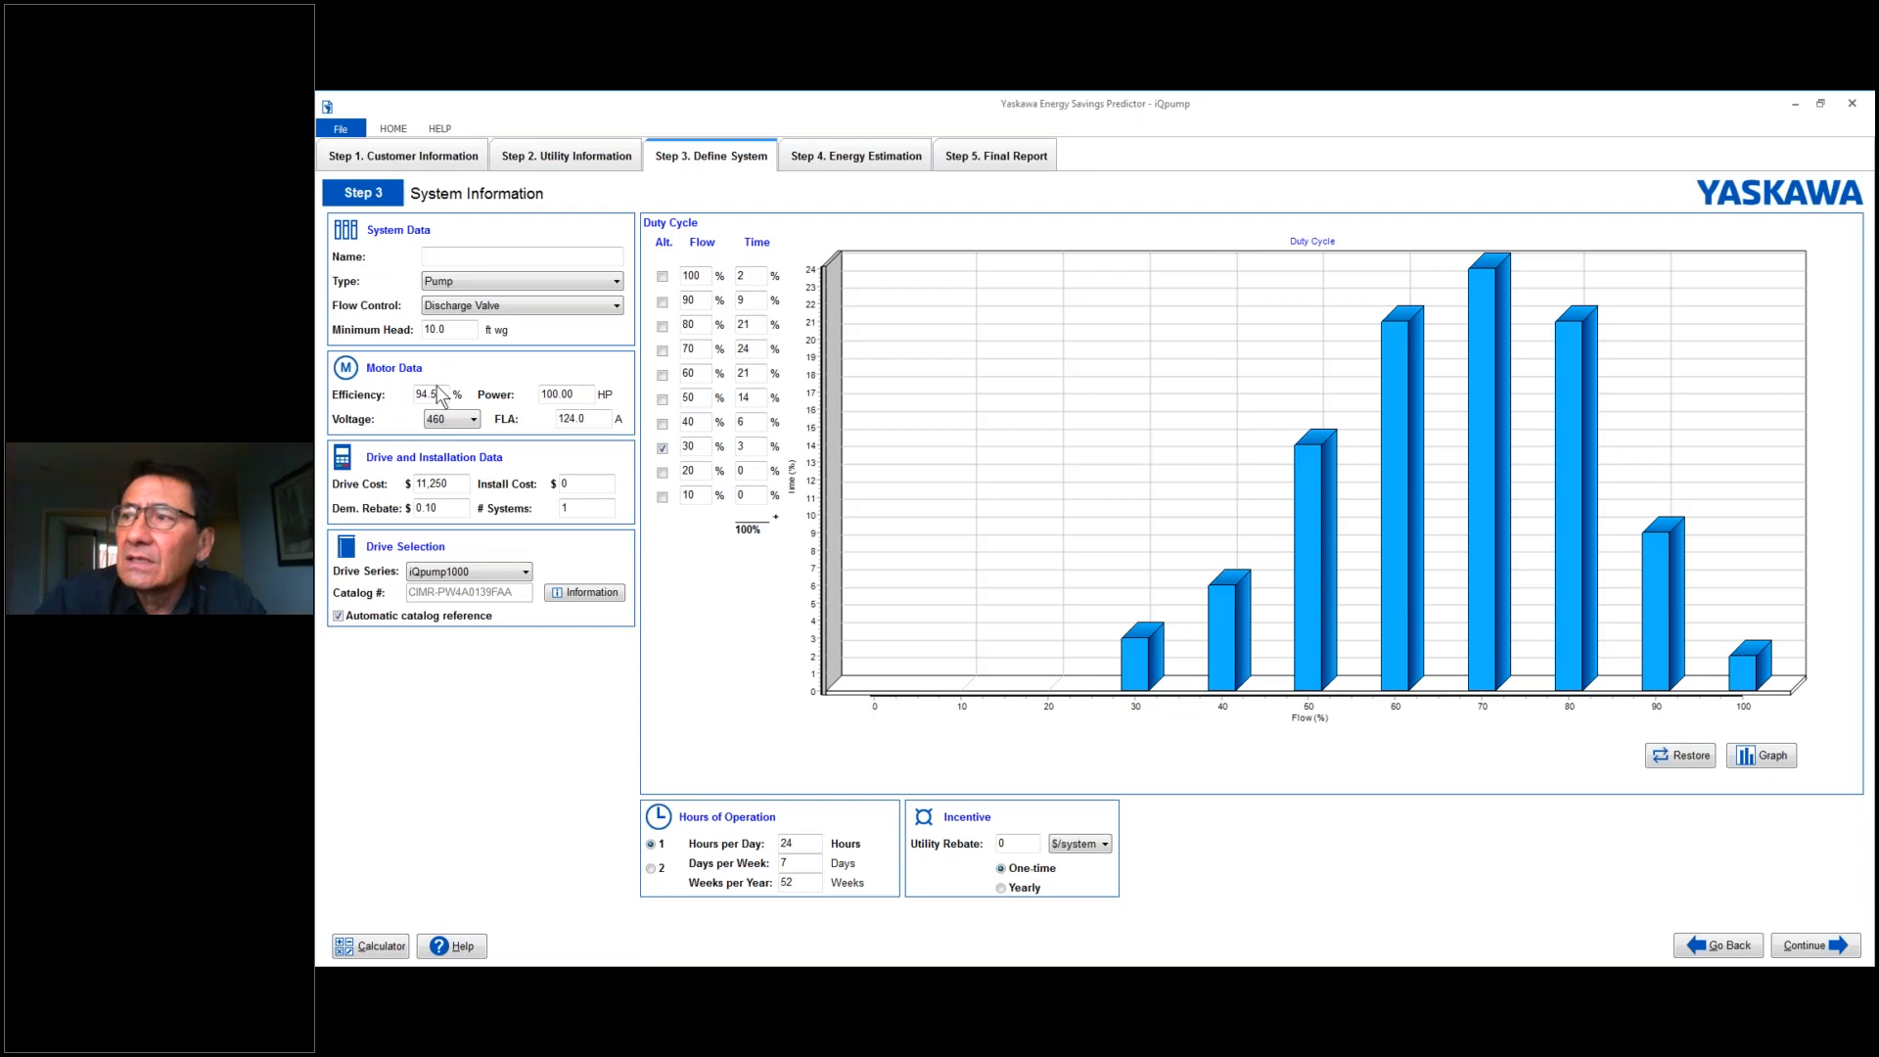
left_click_drag(440, 394, 377, 384)
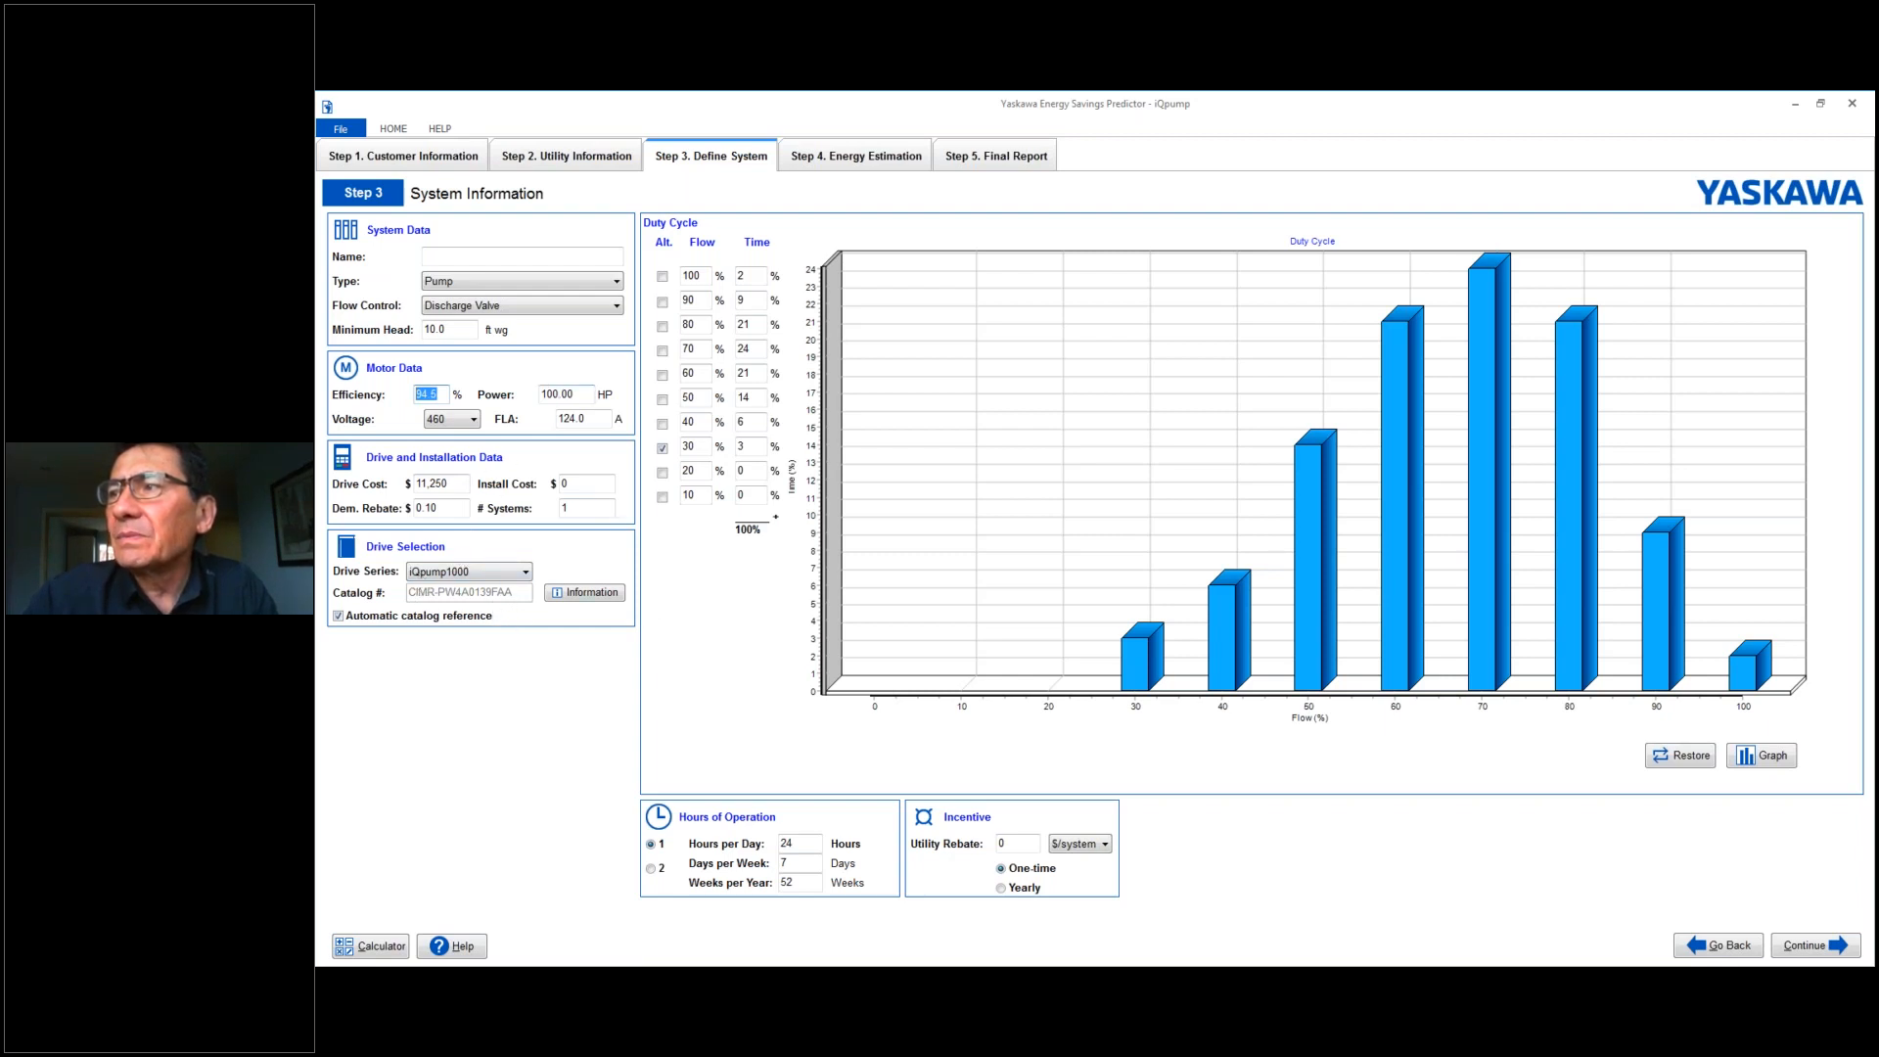
- Choose iQpump1000 as the drive series and check the rating, dimension and weight information of the selected catalog model
left_click(524, 575)
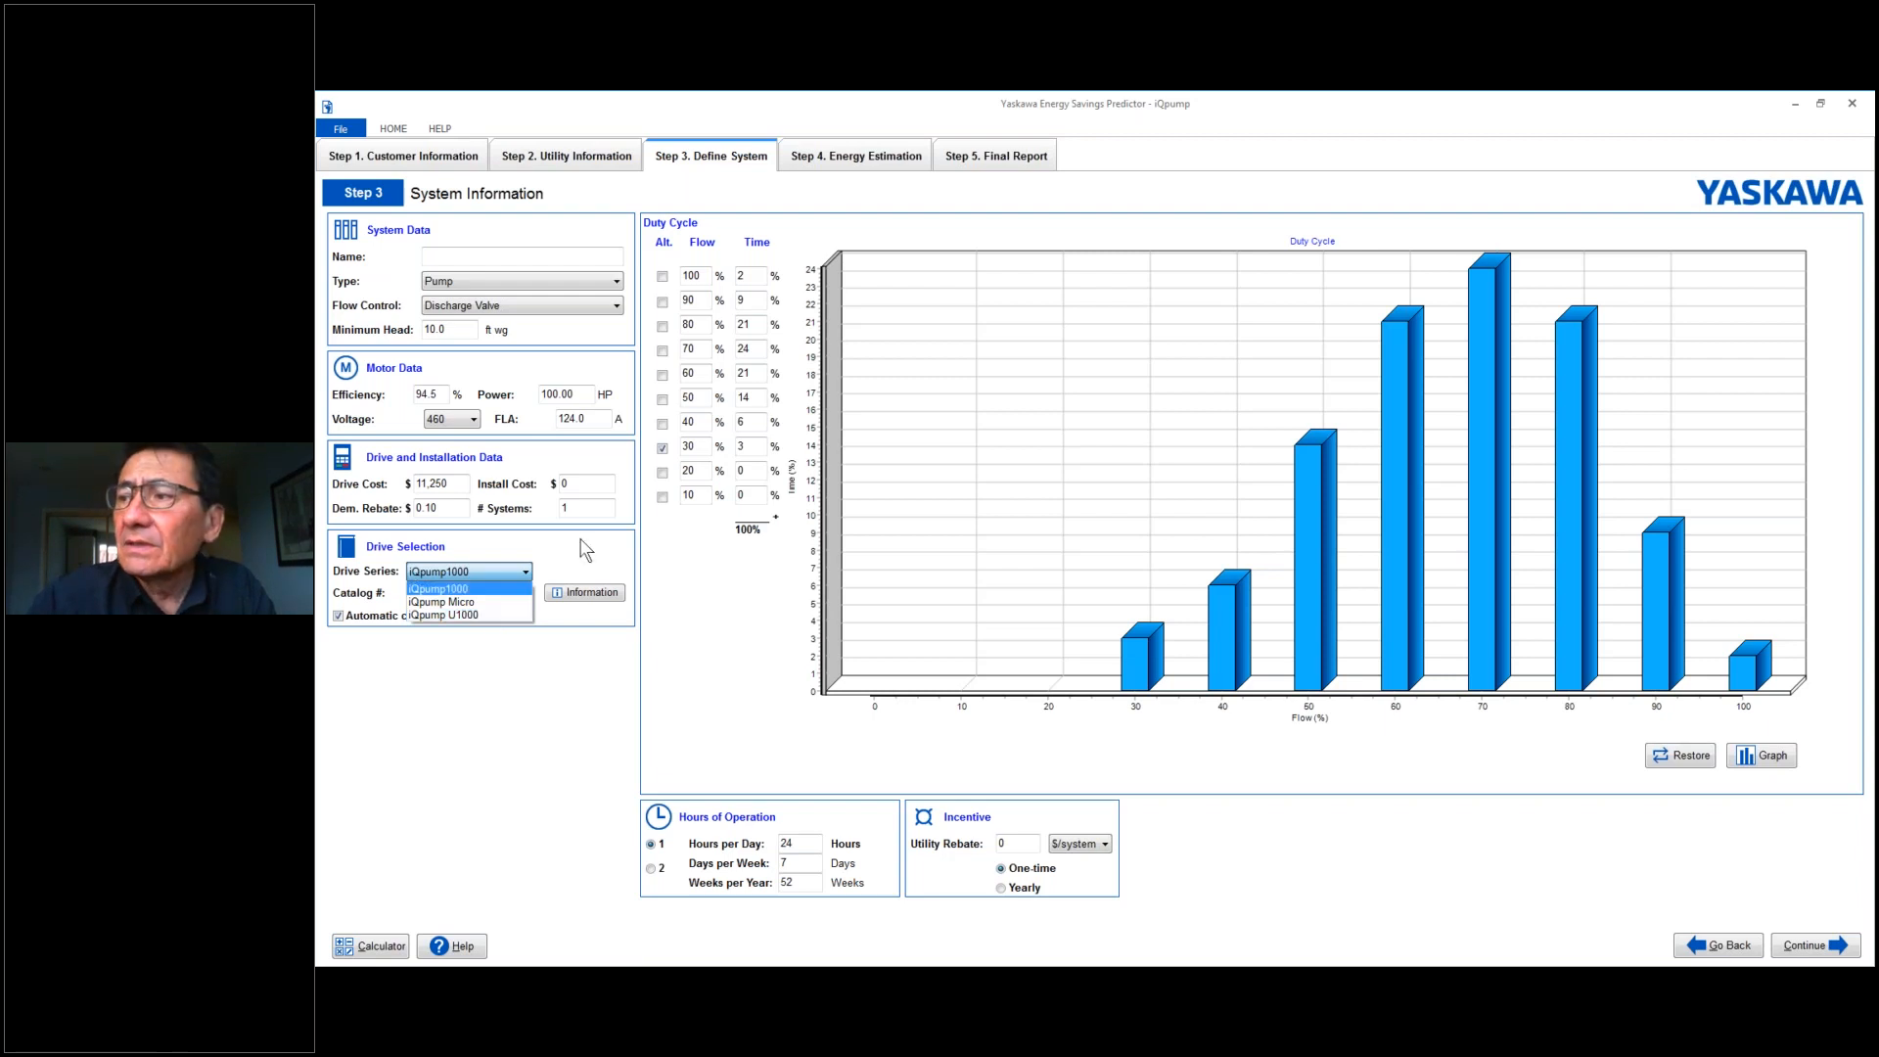
left_click(433, 590)
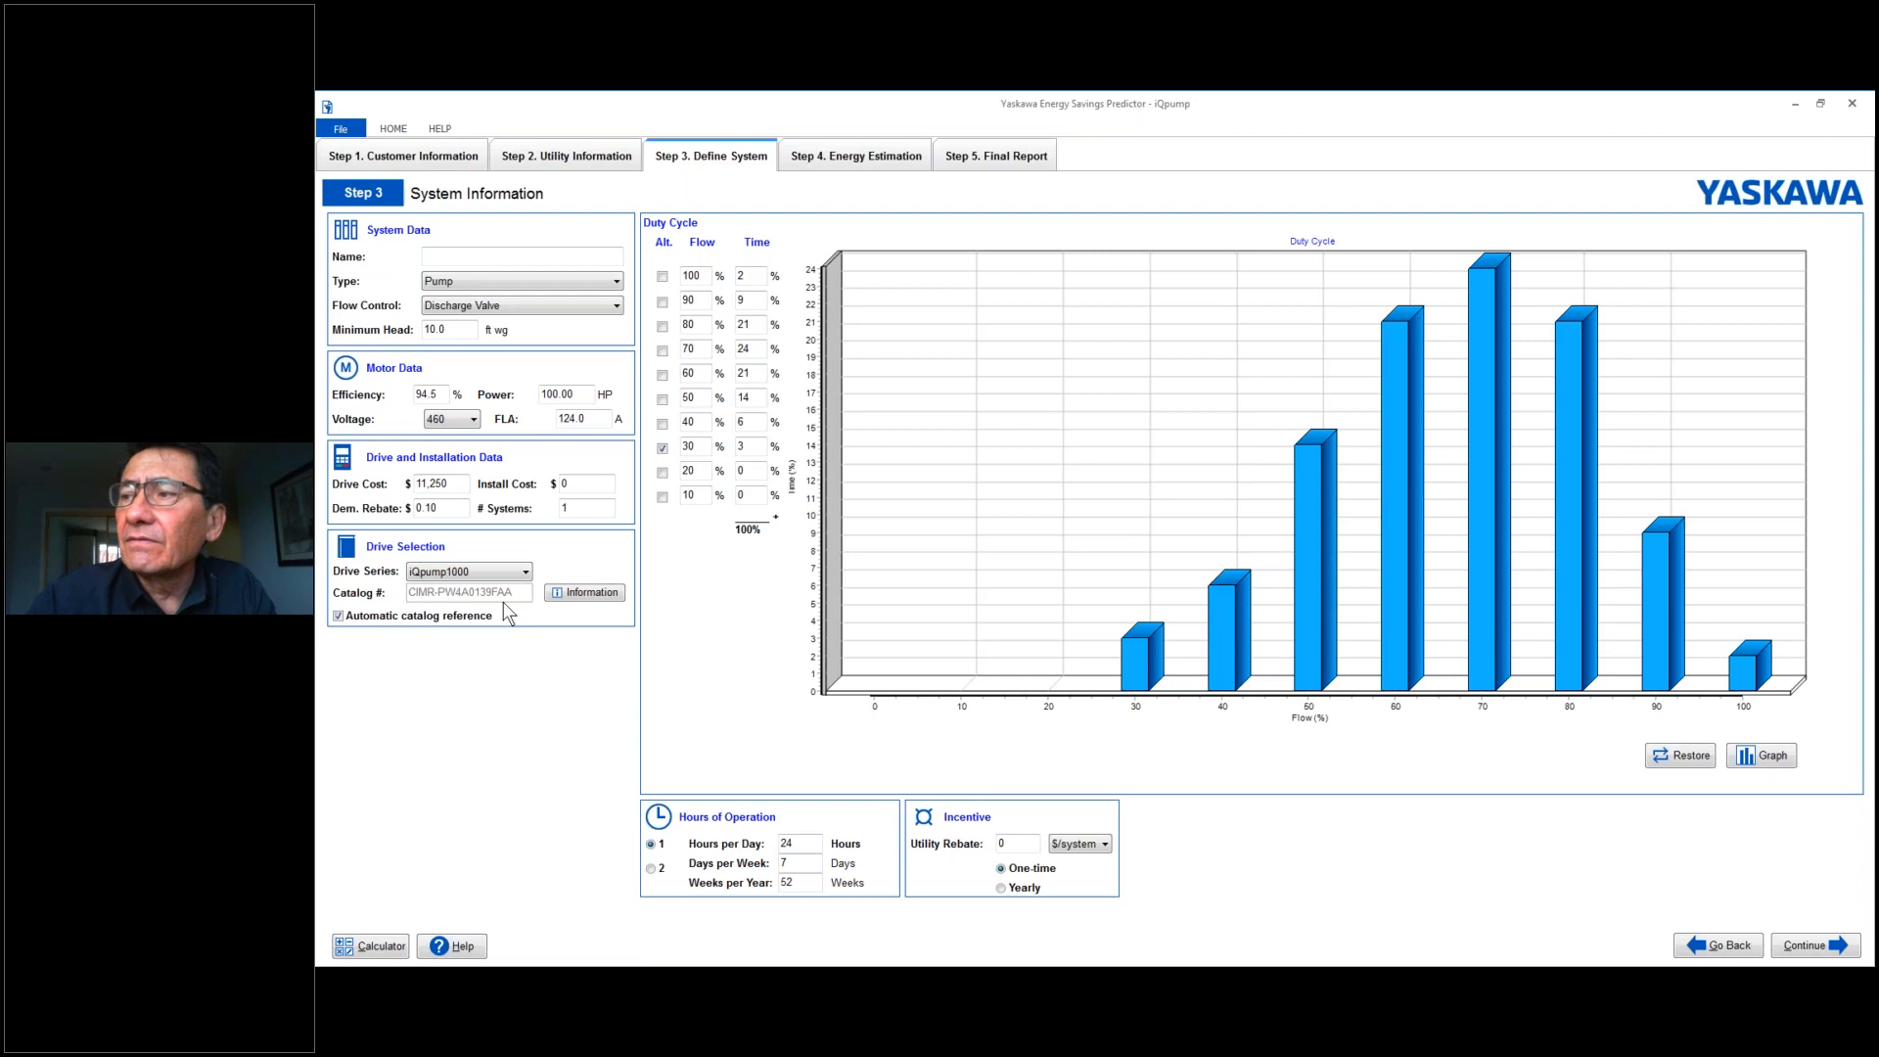
left_click(583, 595)
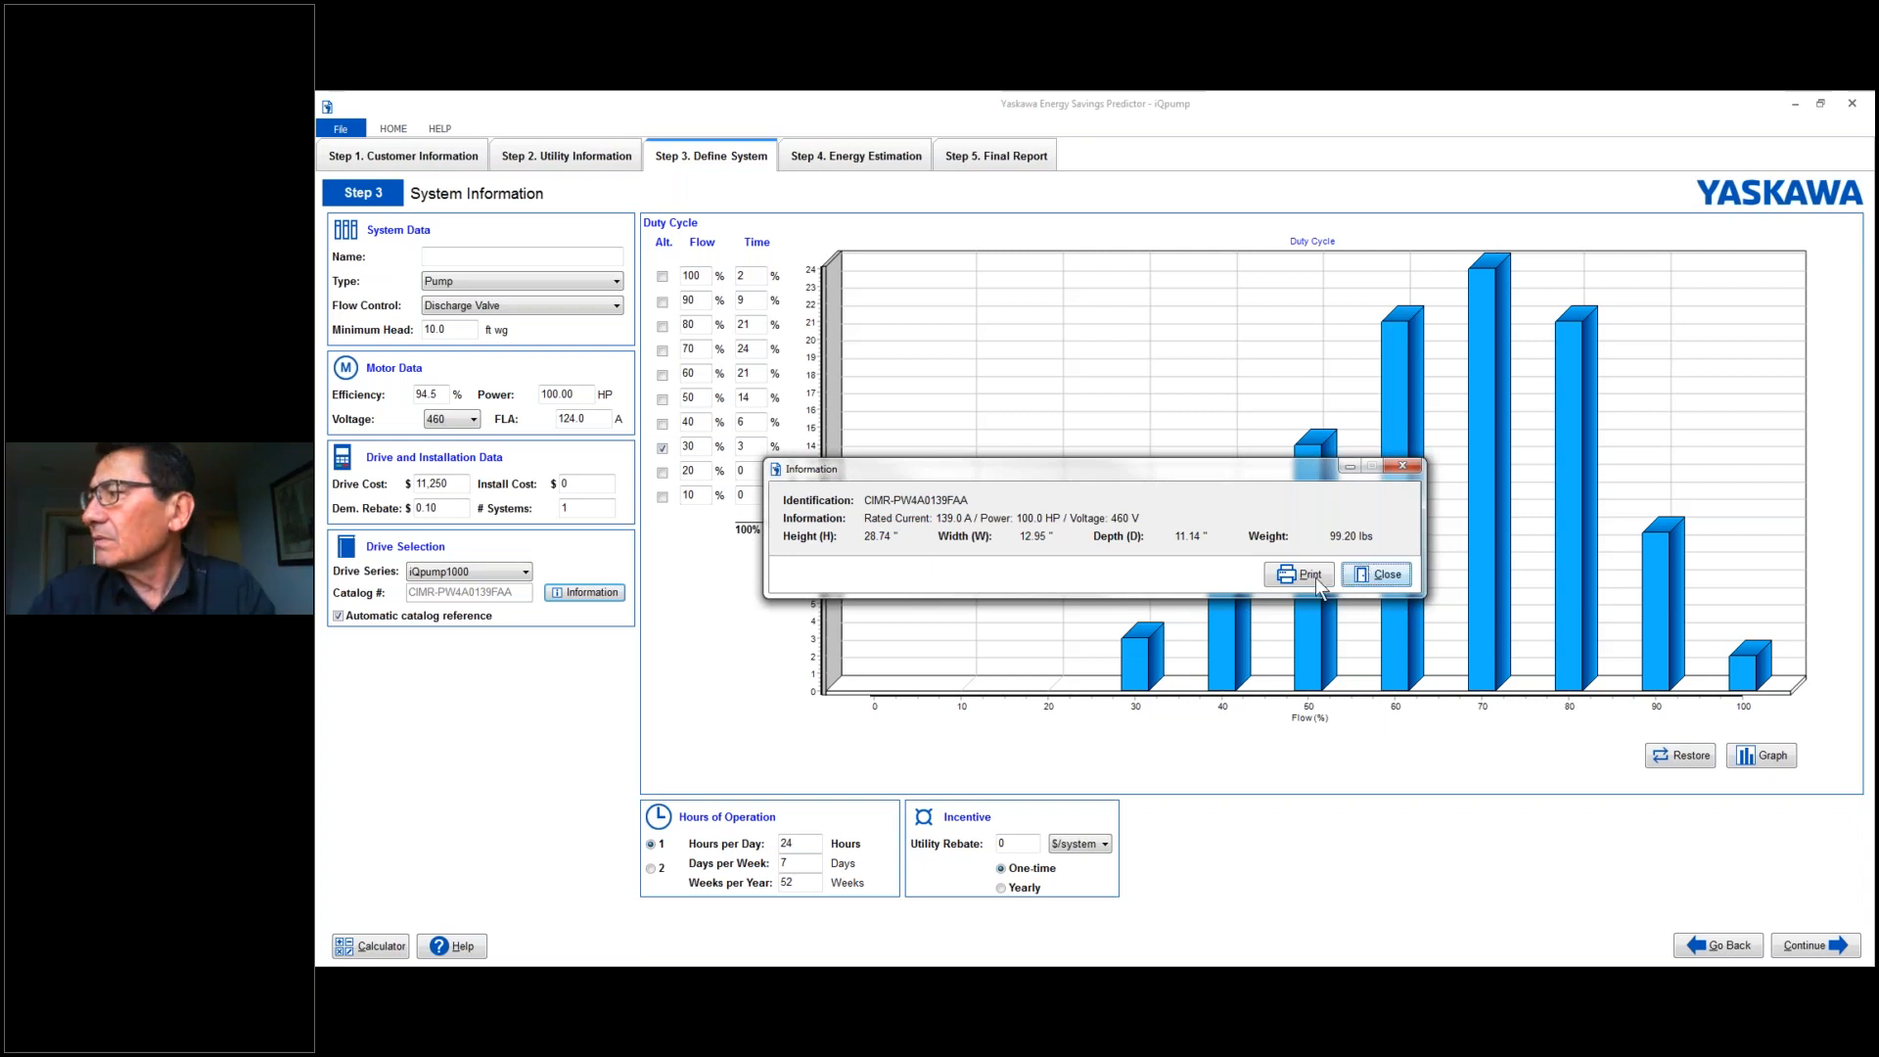
left_click(1386, 576)
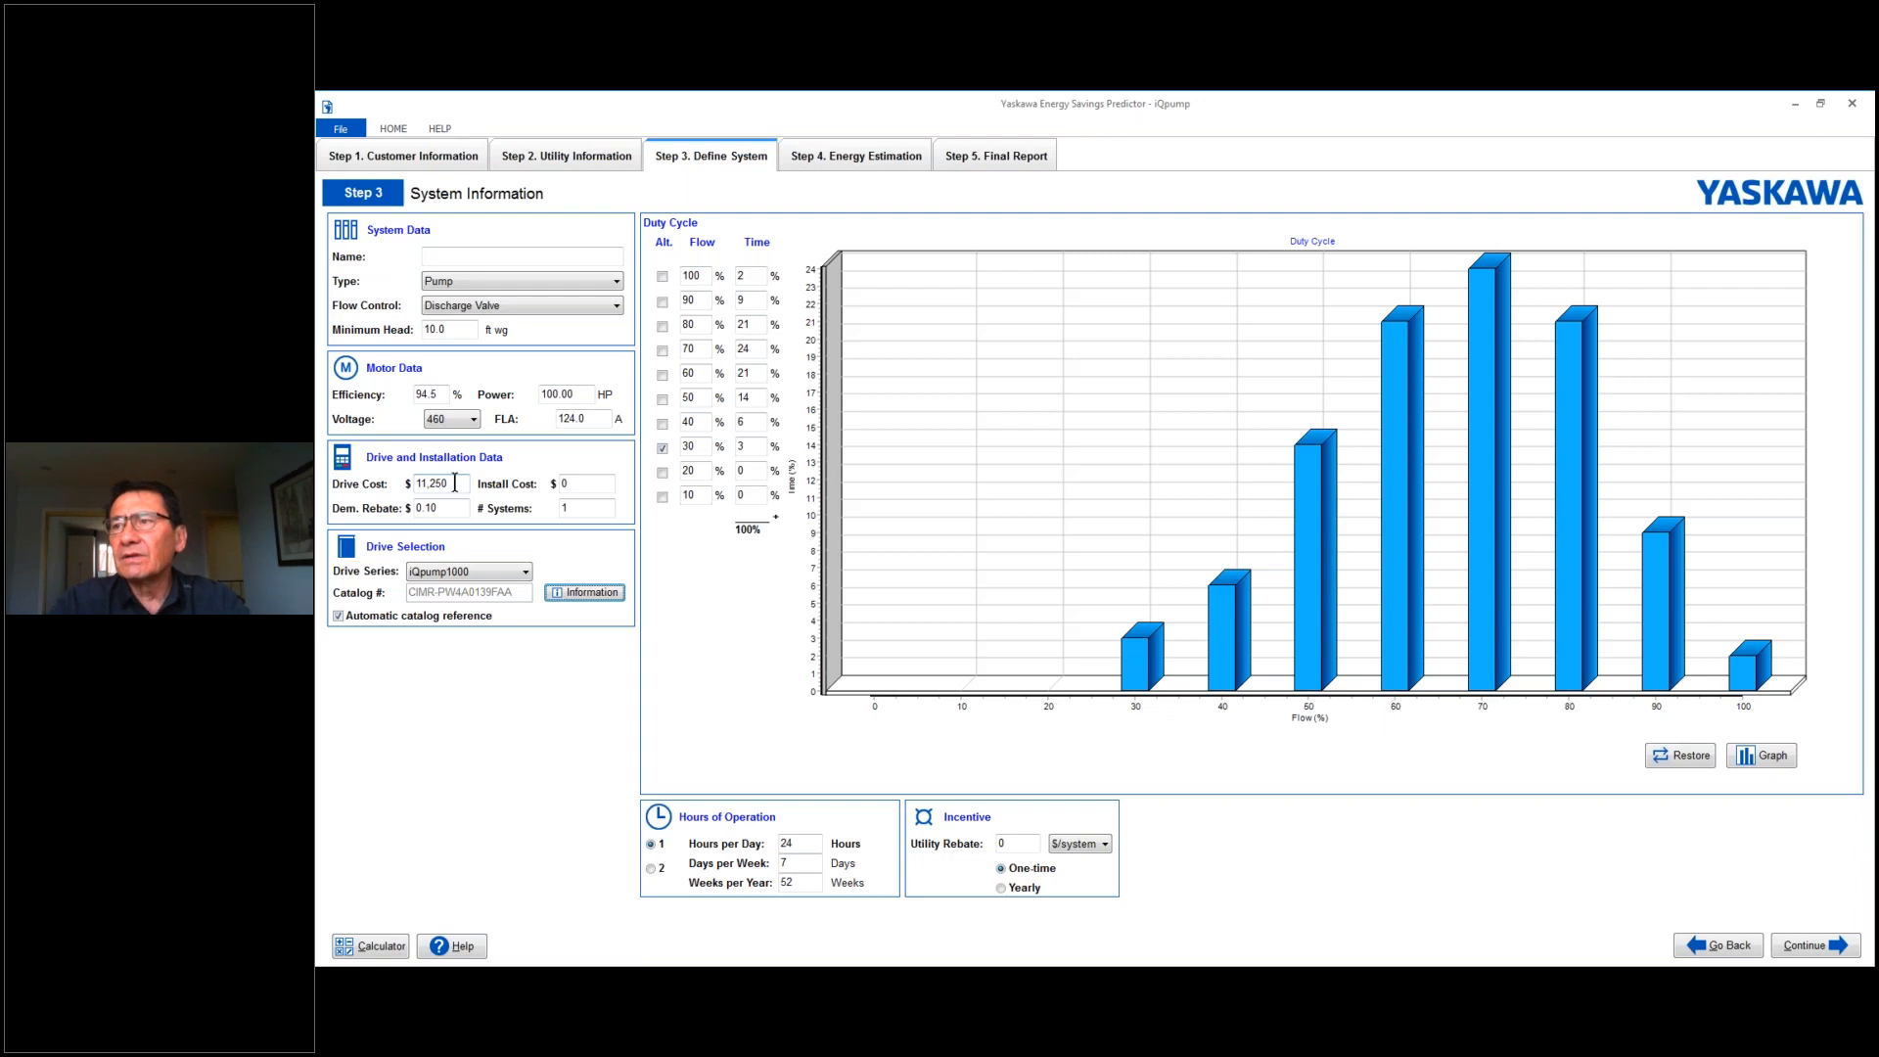
- Set the drive cost to $18,000
double_click(454, 482)
type("33000")
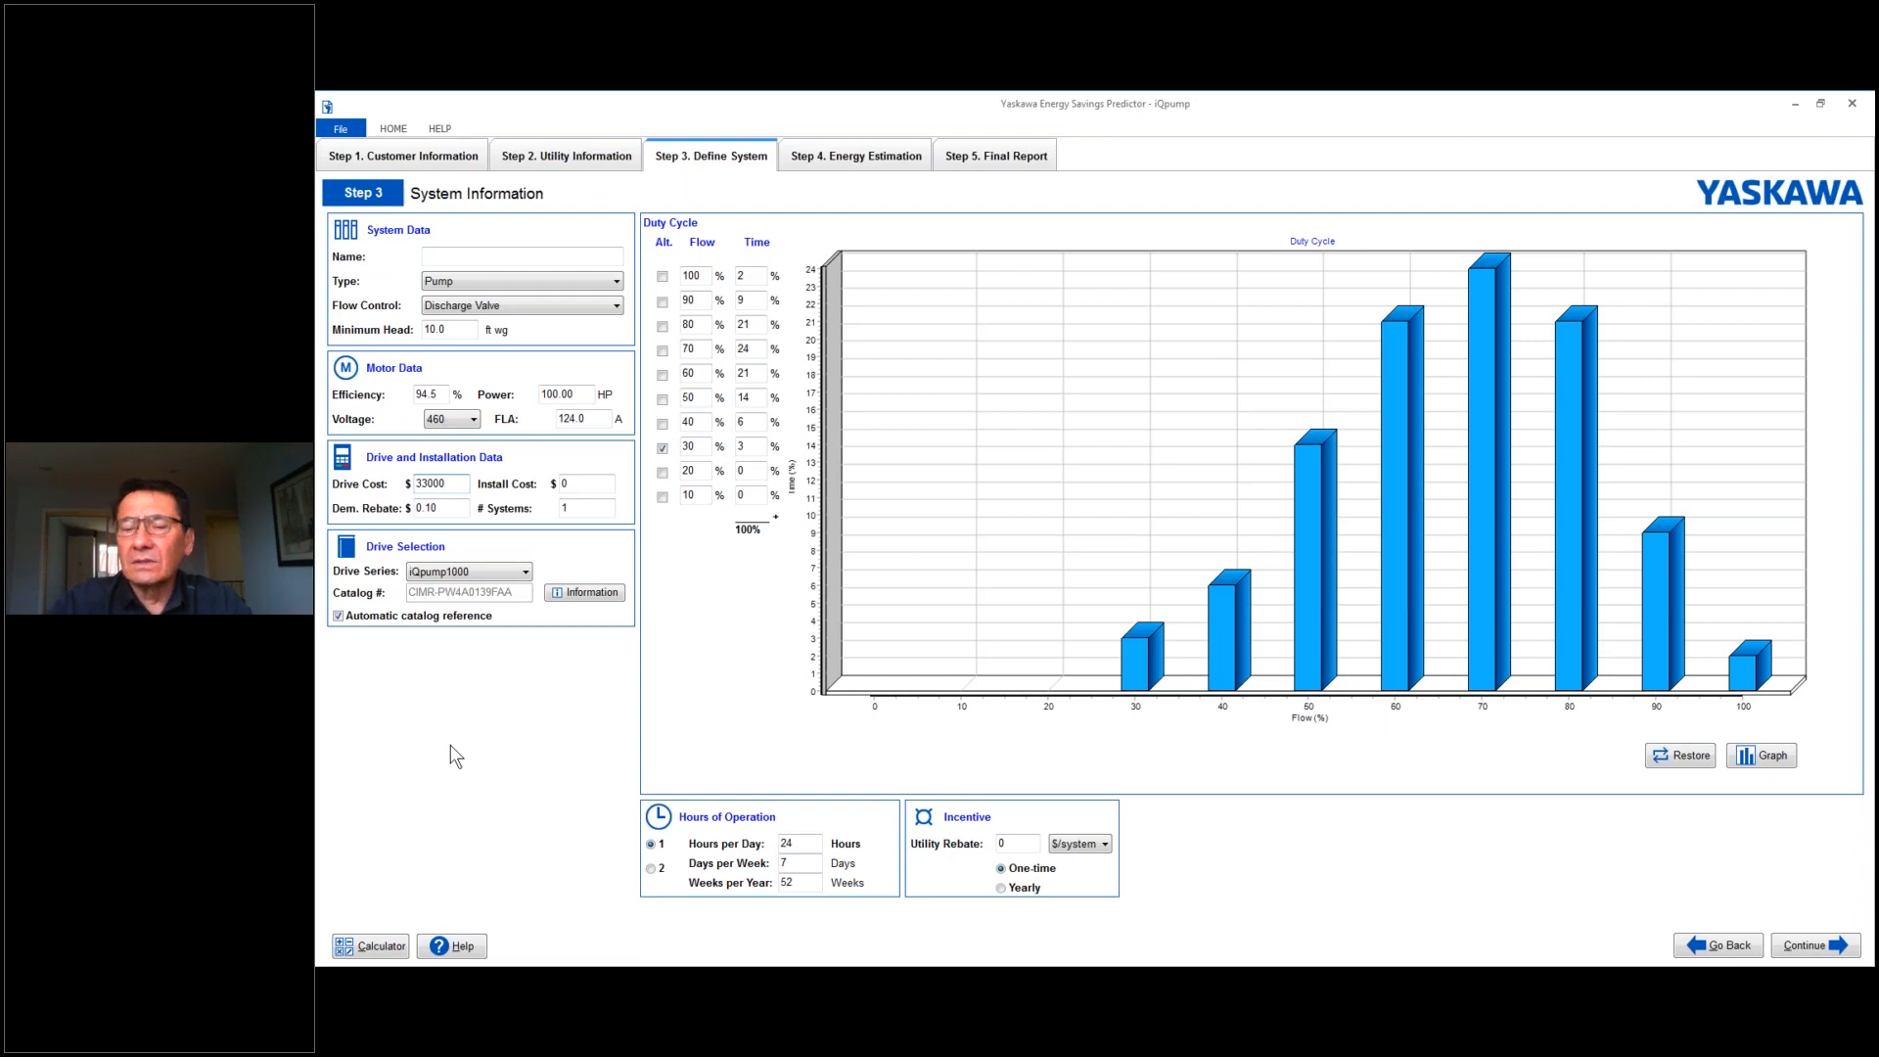
key("BackSpace")
key("BackSpace")
key("BackSpace")
key("BackSpace")
key("BackSpace")
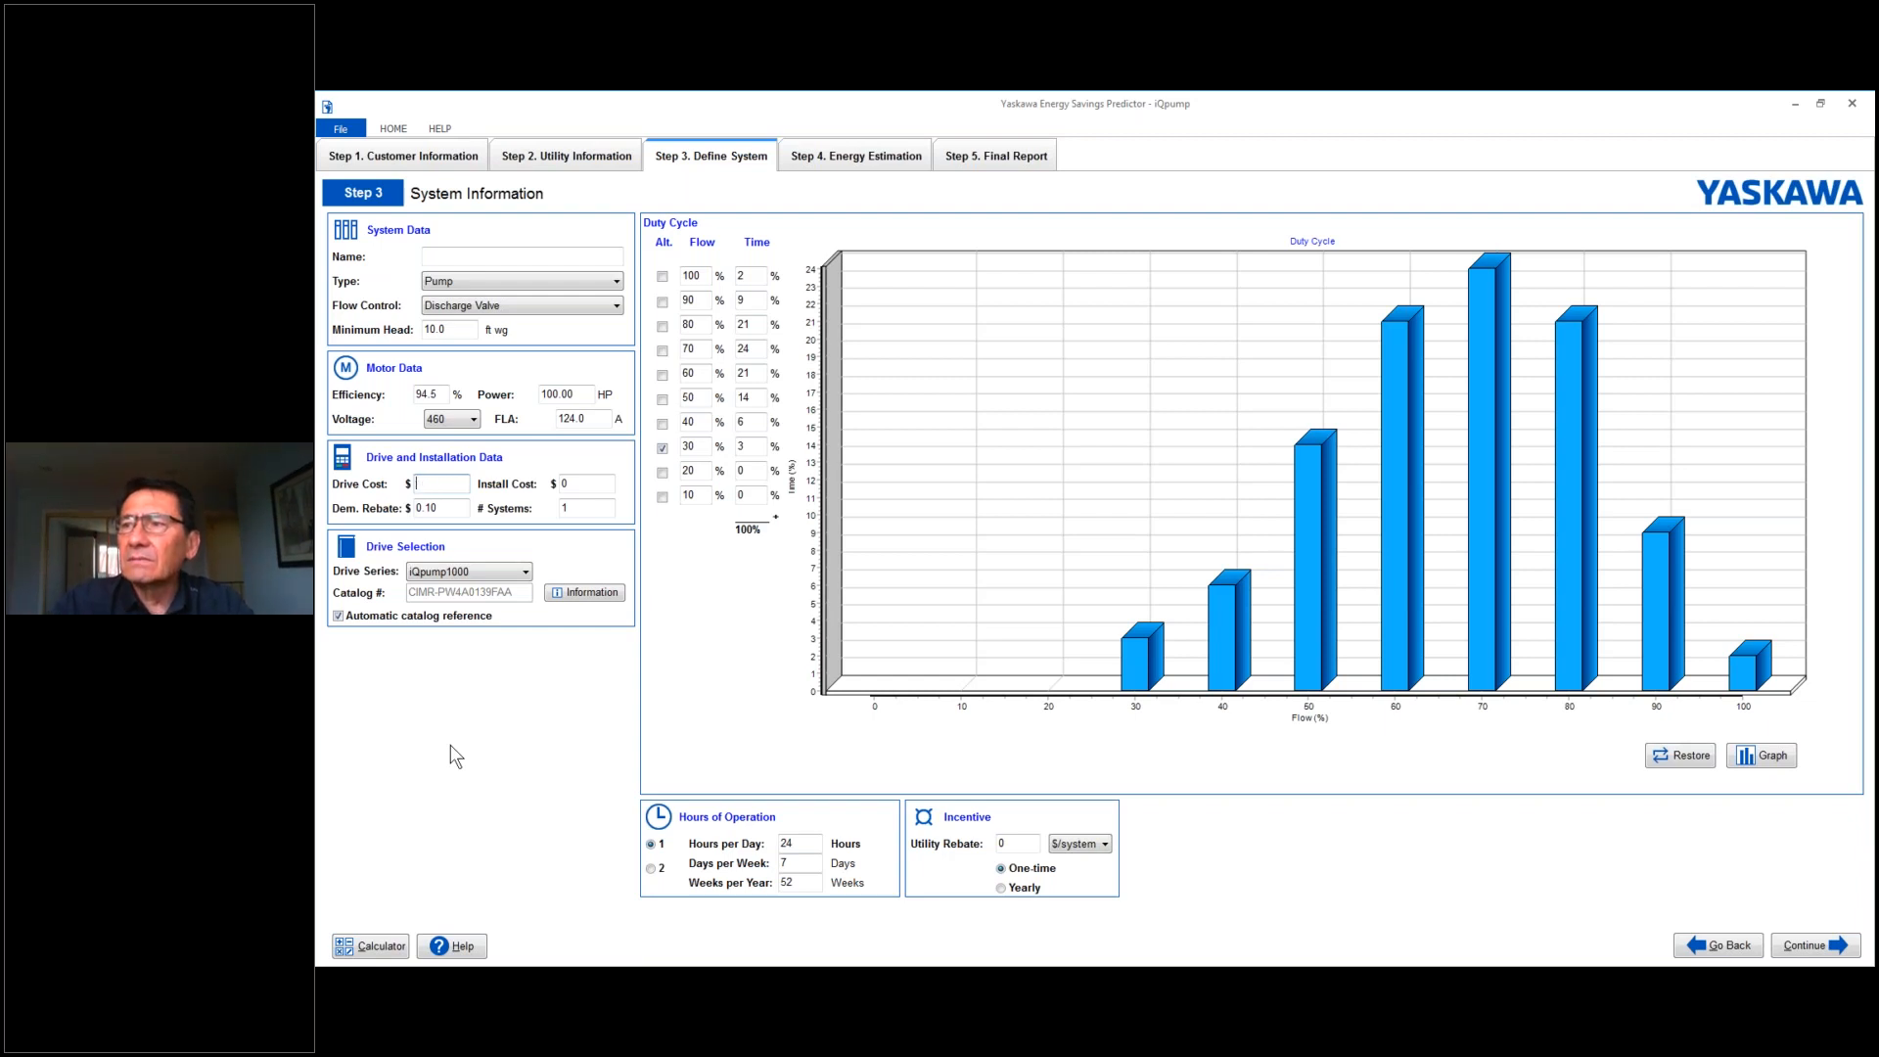
type("18000")
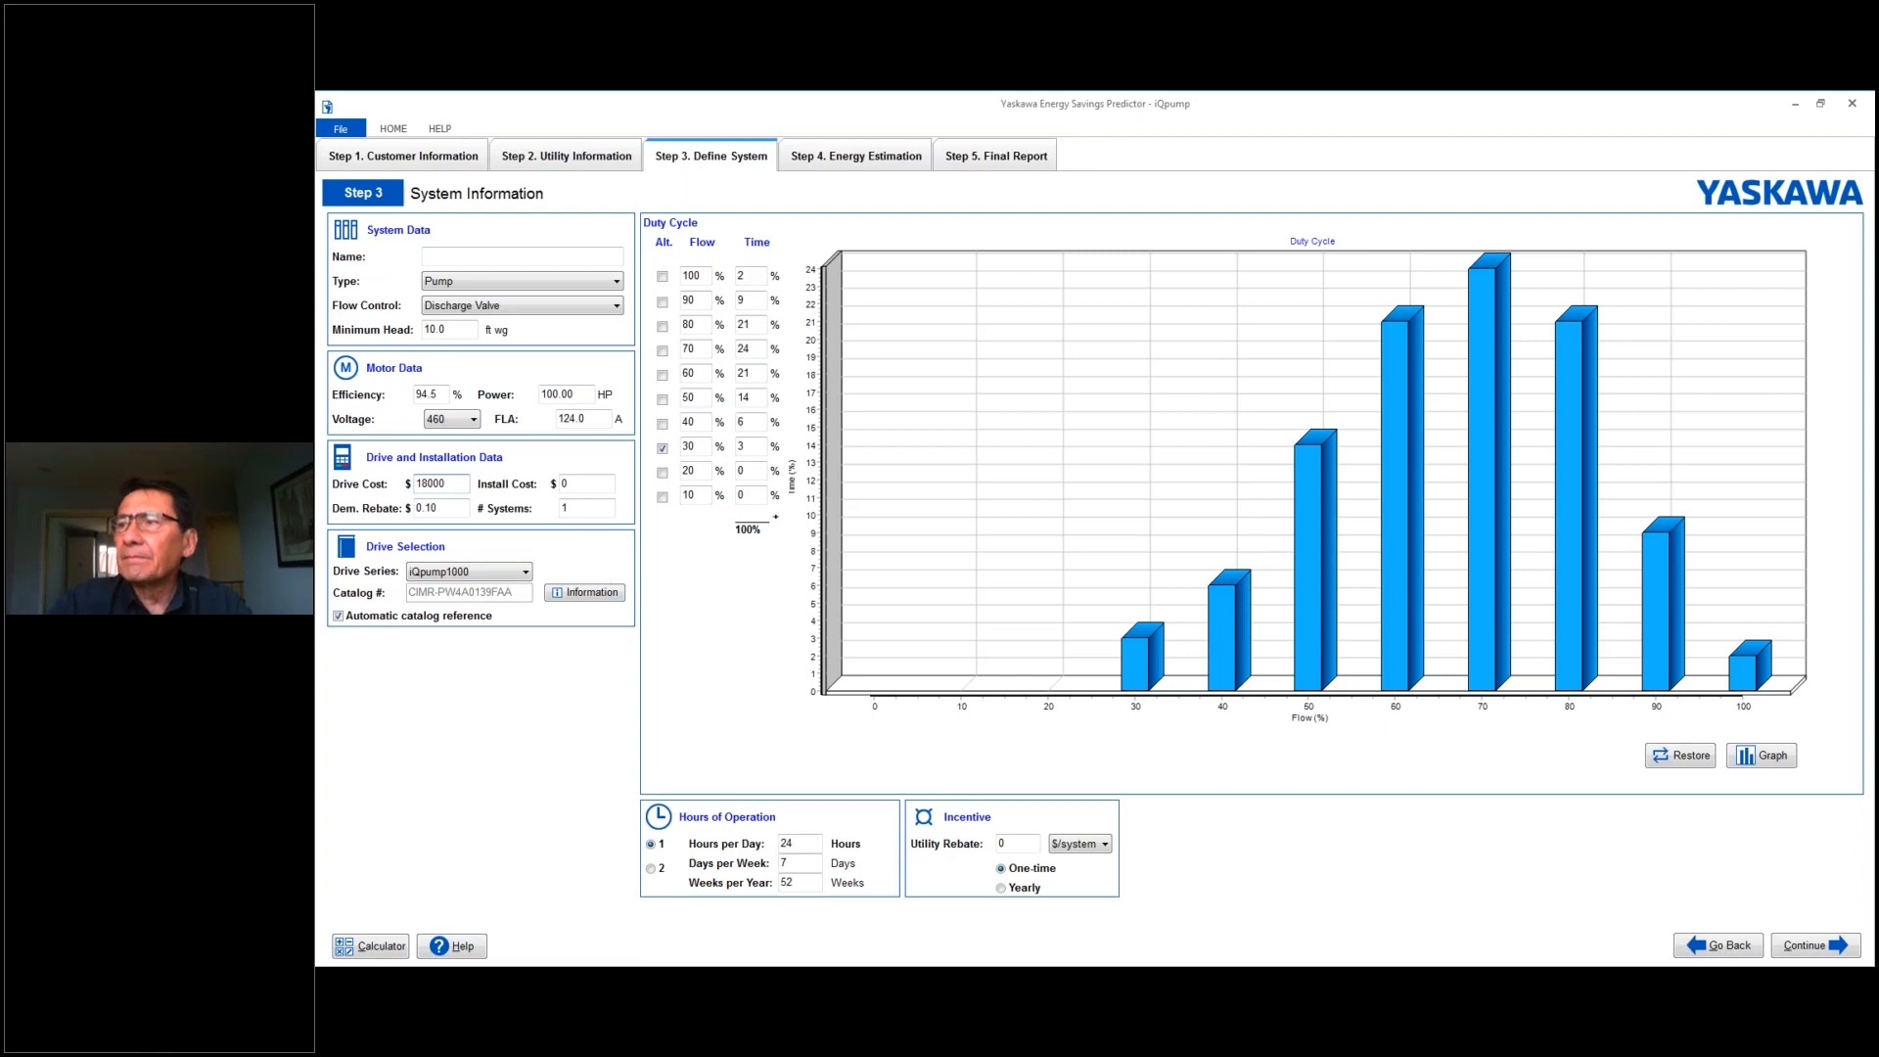
- Set the drive's installation cost to $12,000
left_click(597, 484)
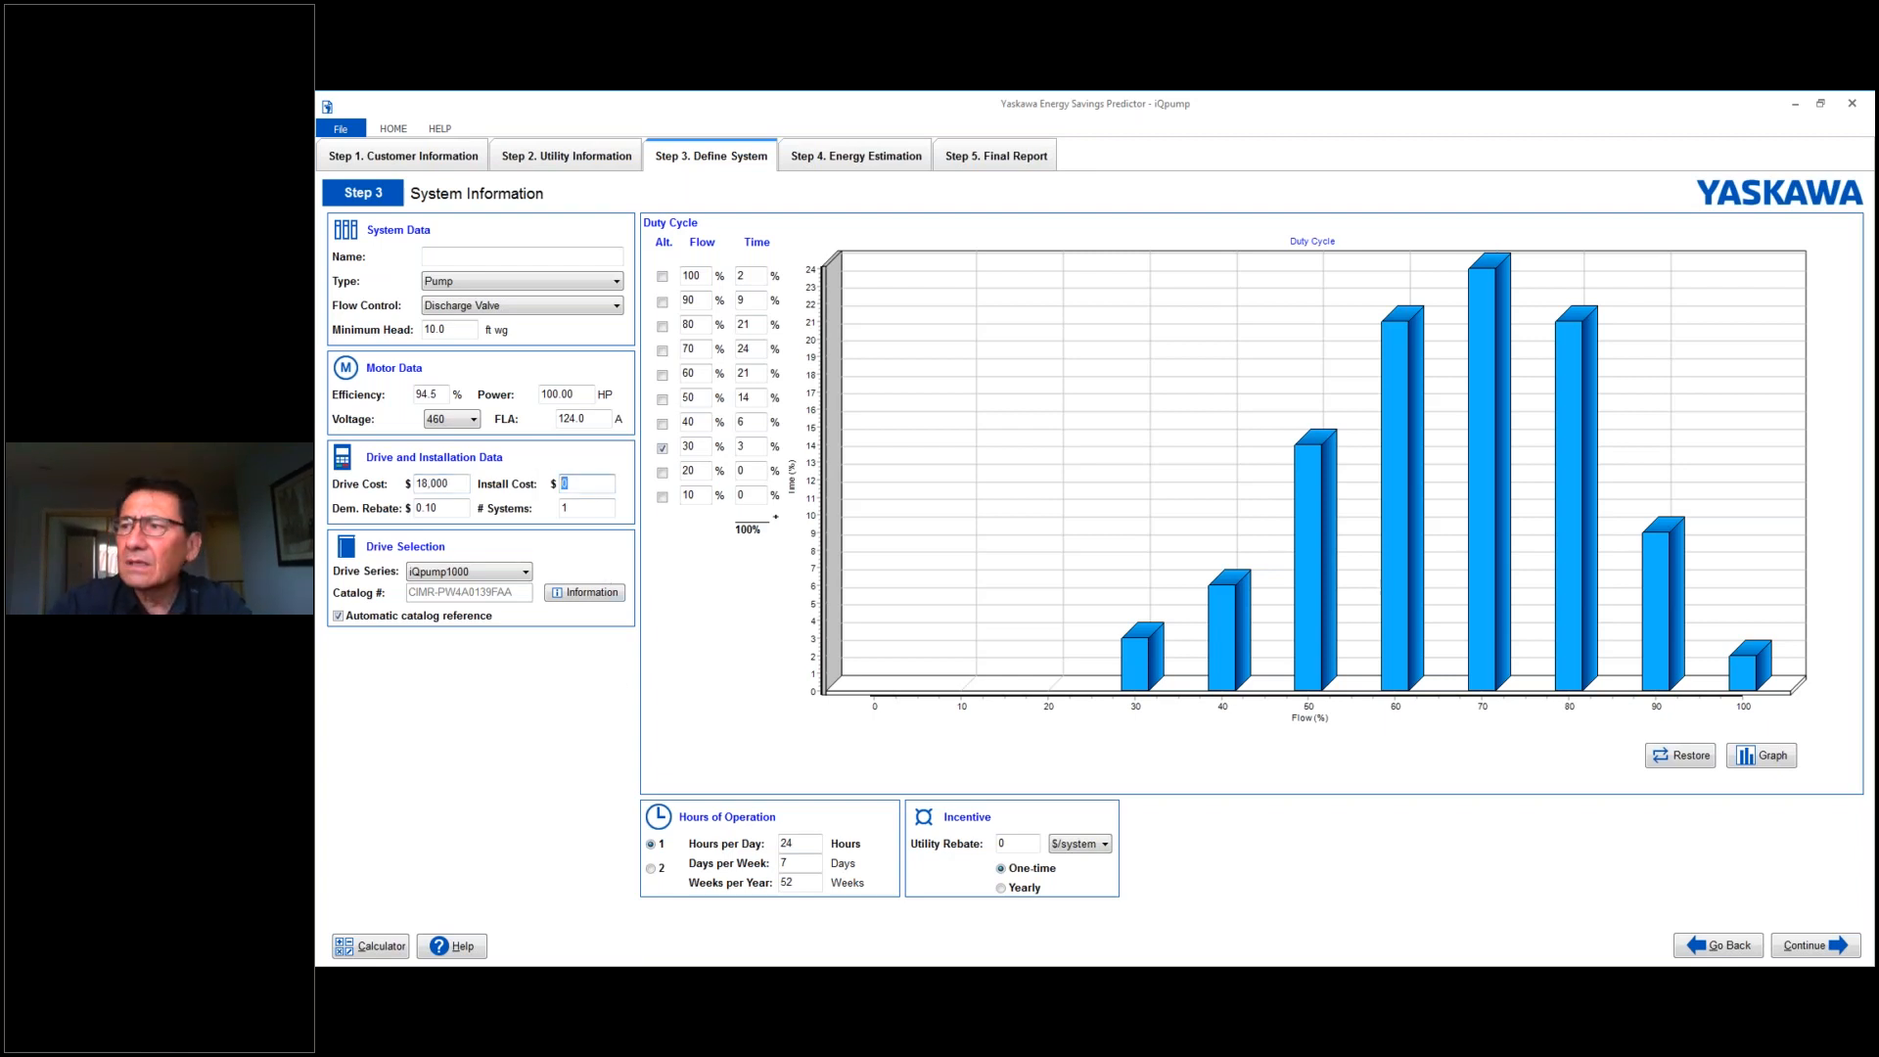
type("12000")
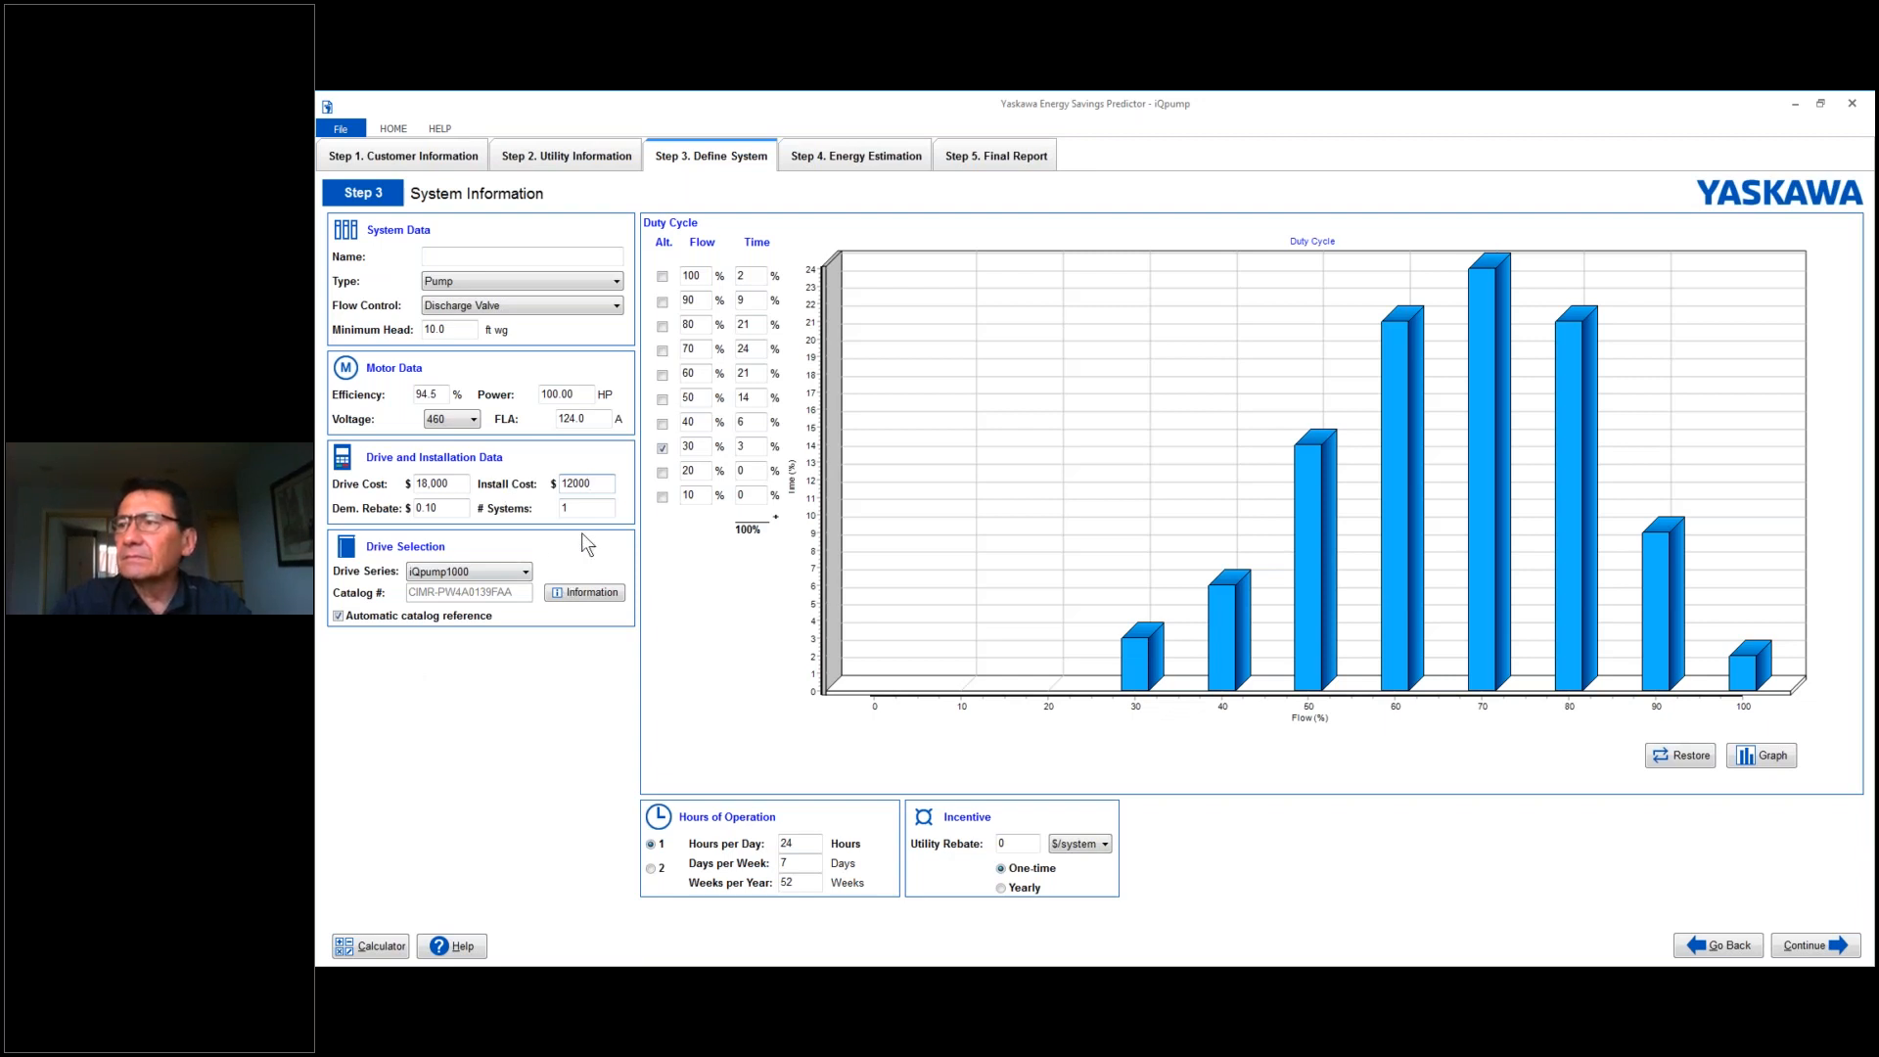
left_click(606, 483)
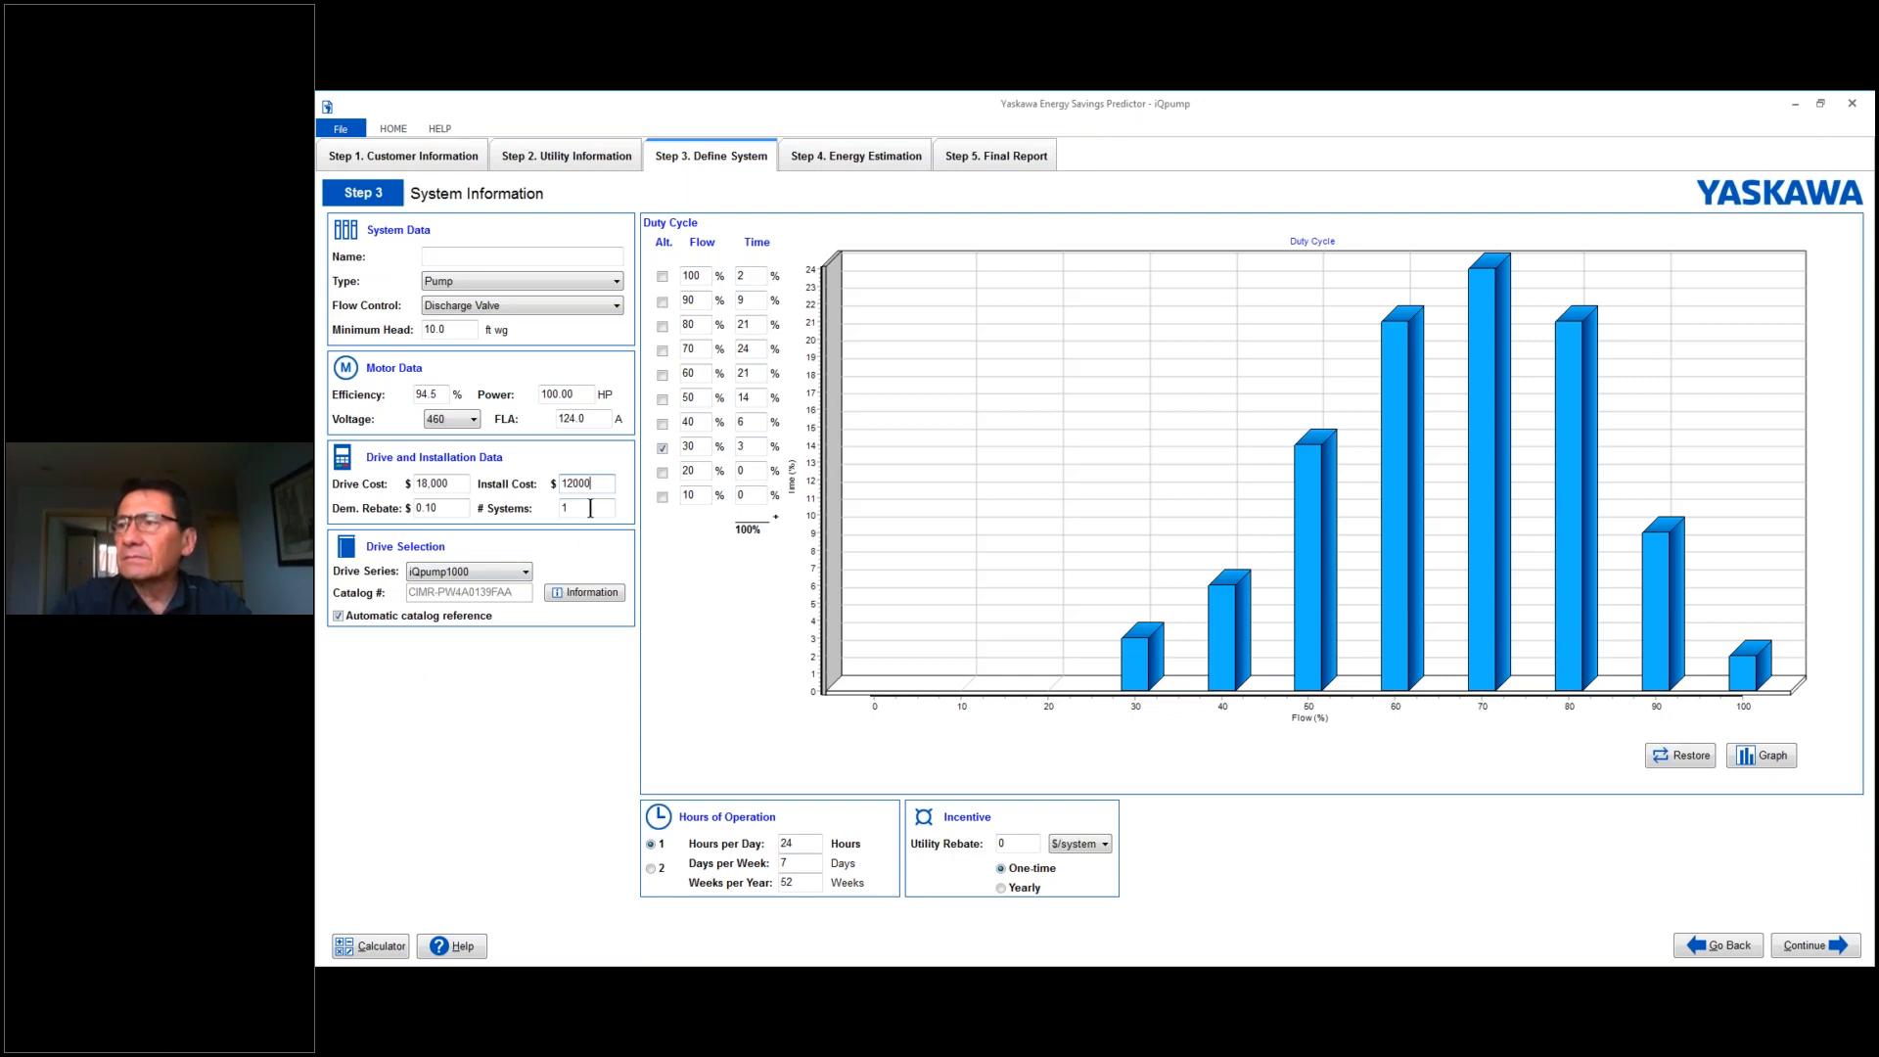
left_click(579, 508)
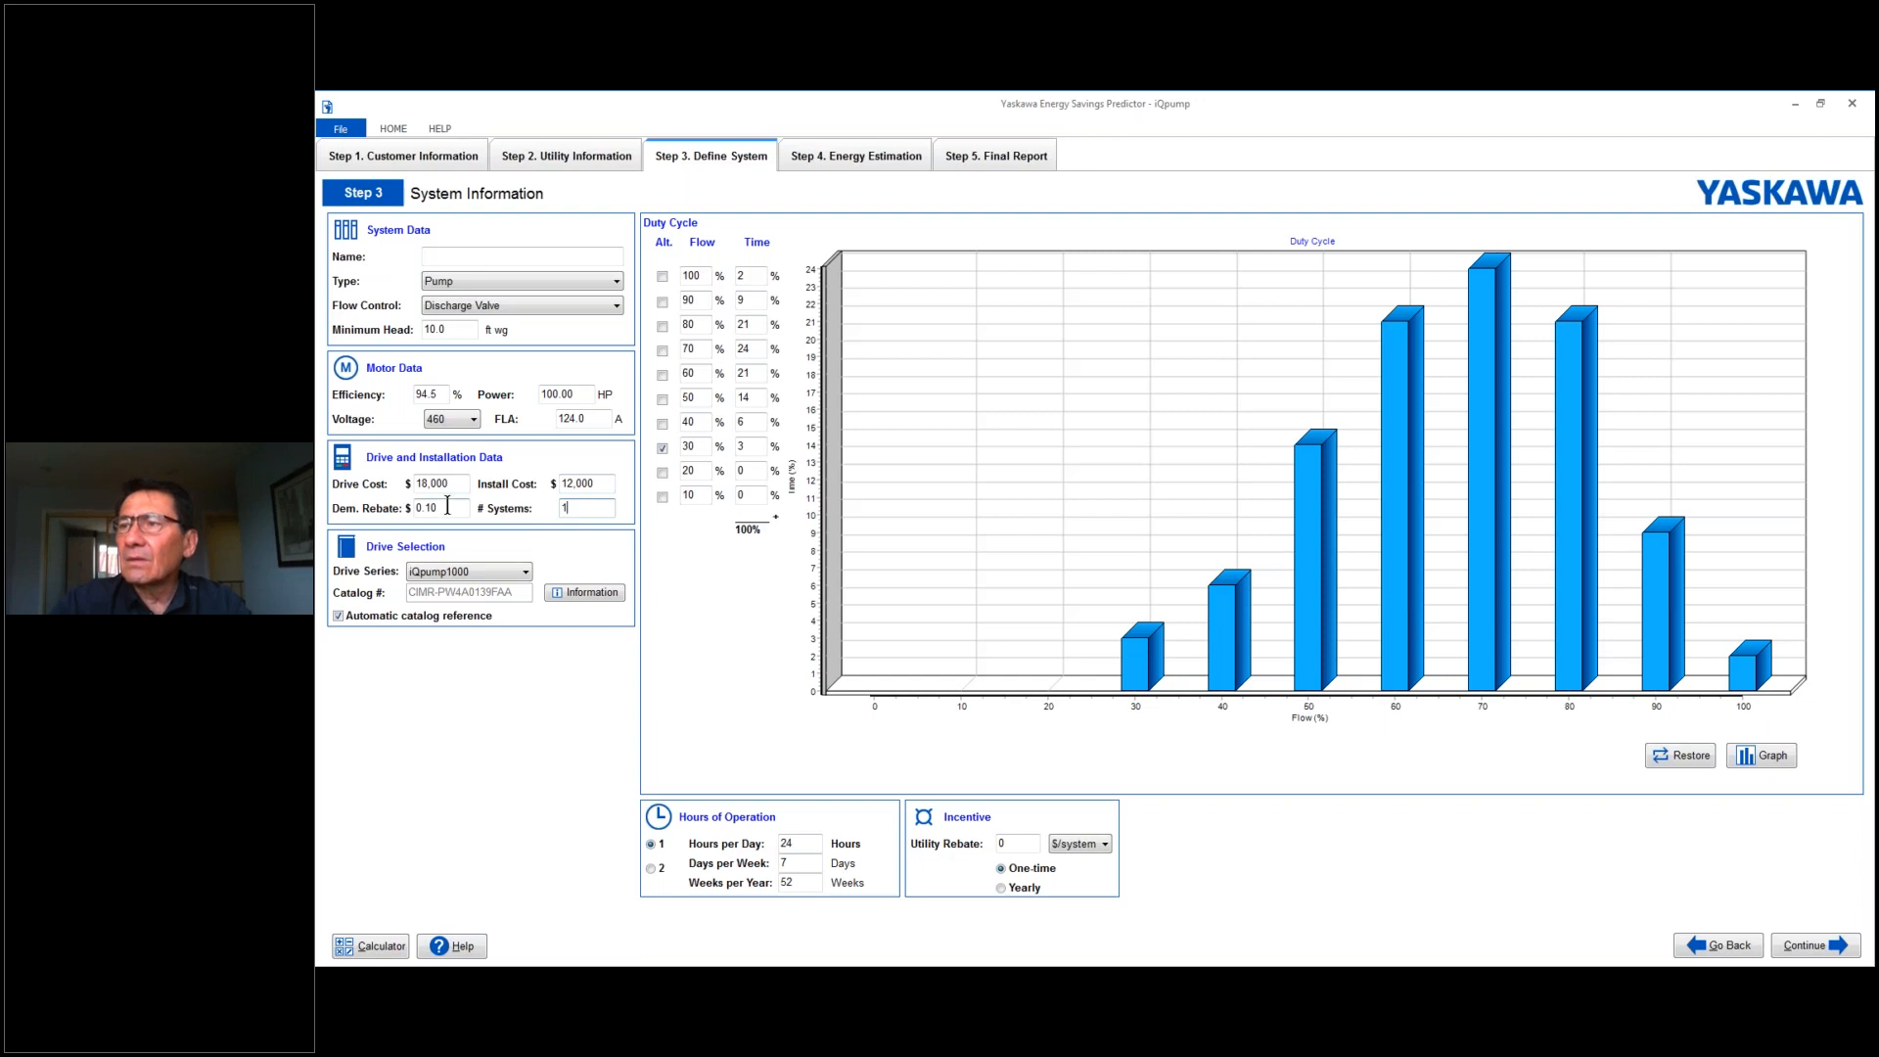
- Try to enter 5000 as the demand rebate in the drive and installation data
left_click(447, 505)
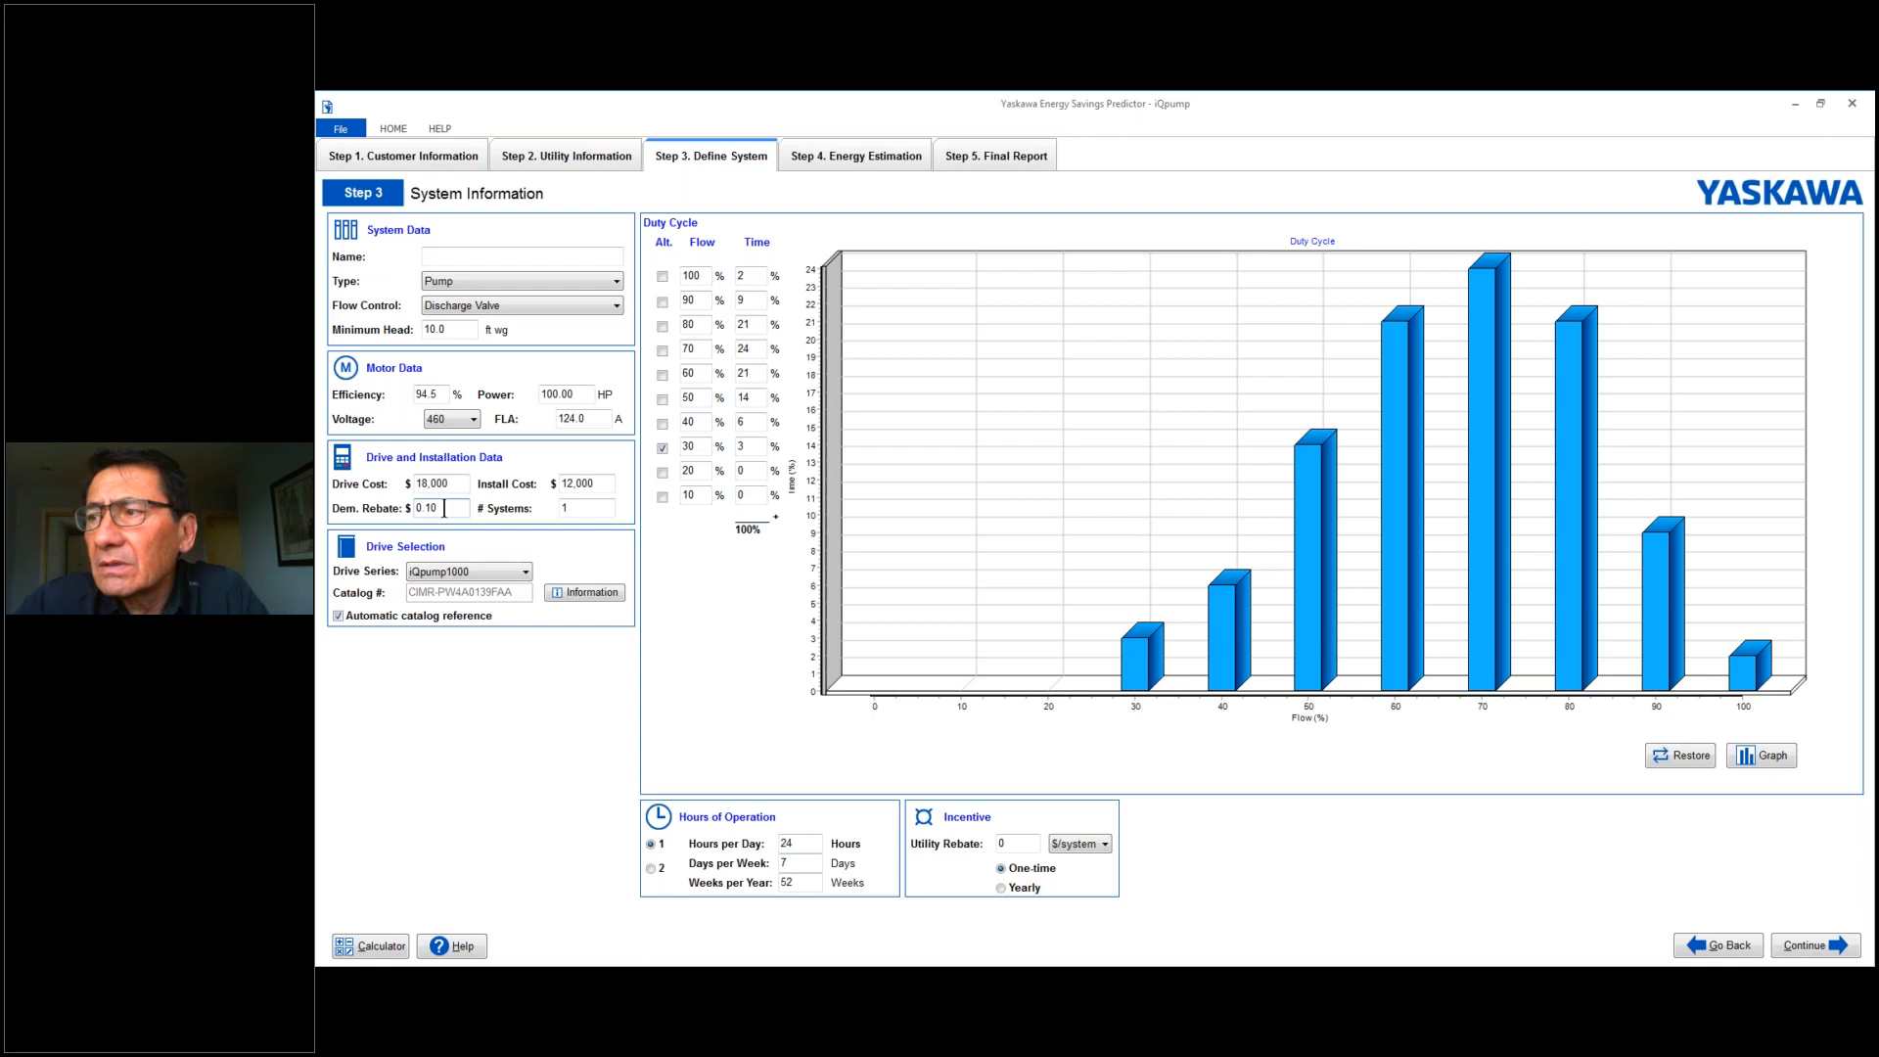
double_click(445, 508)
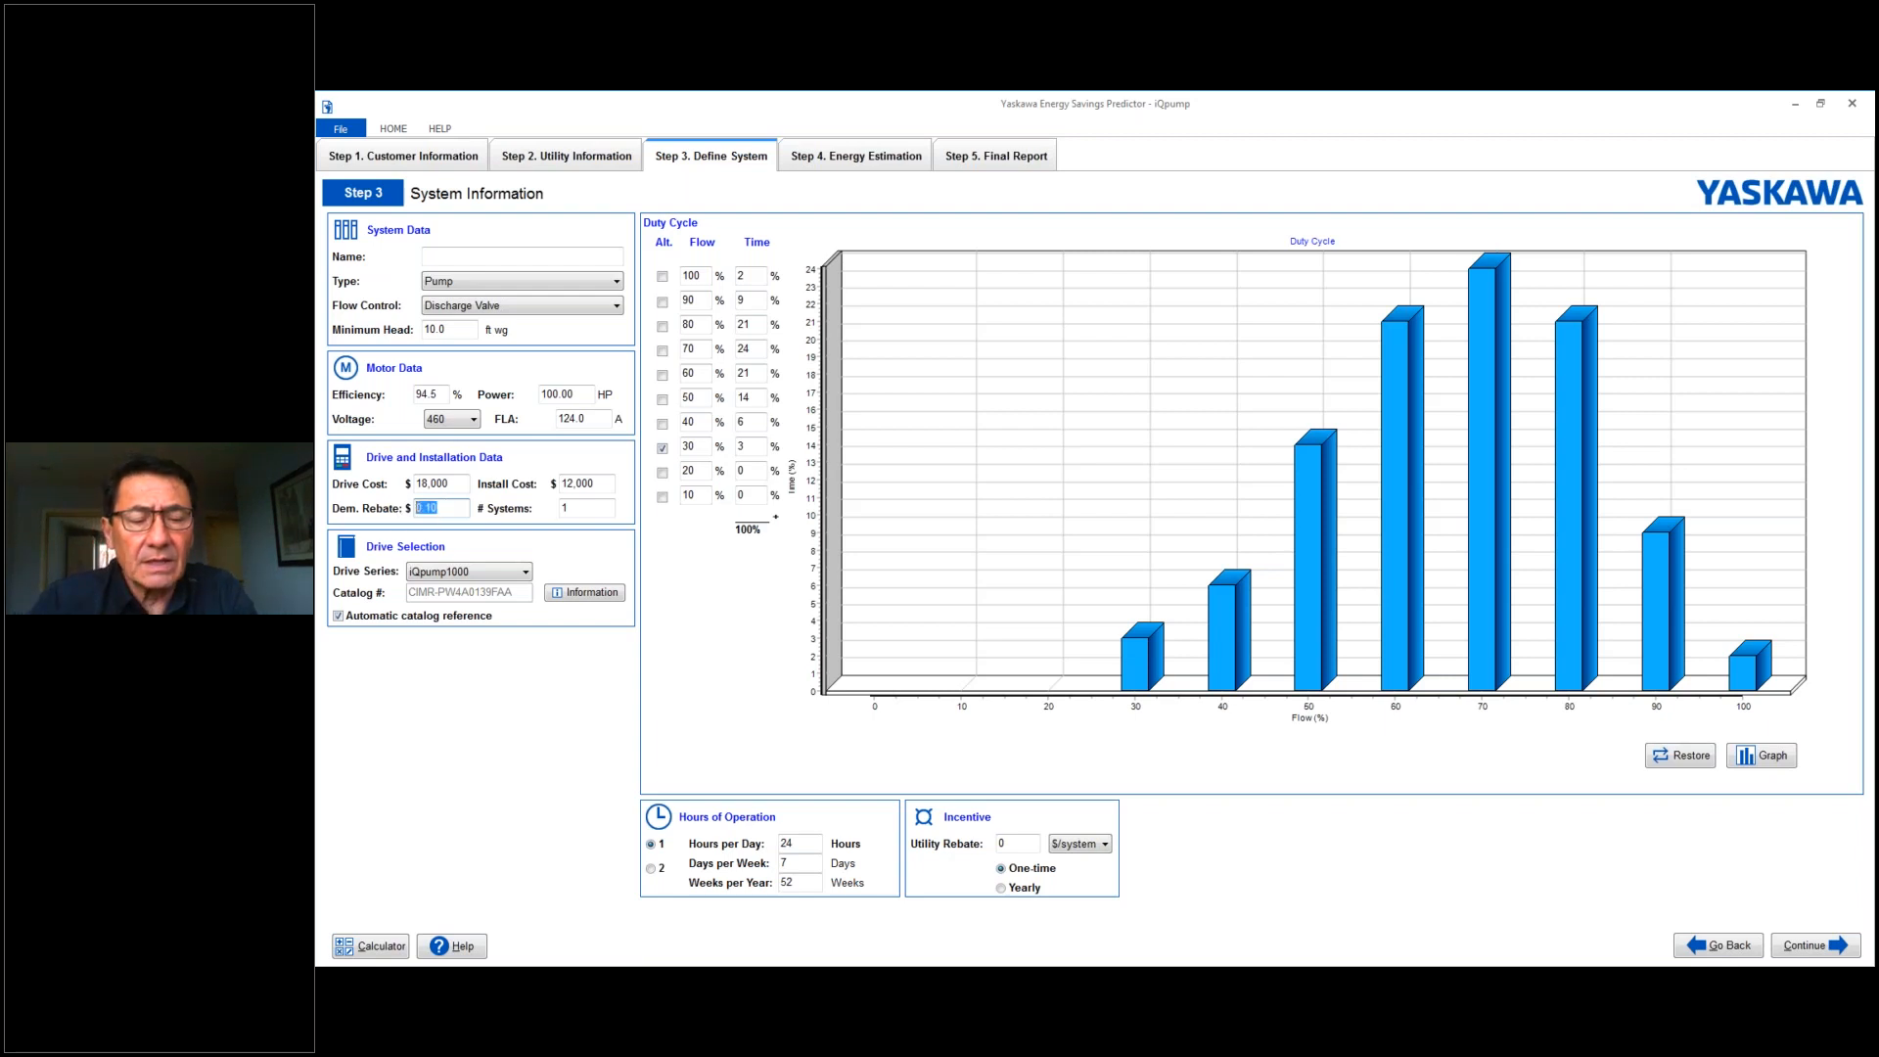
type("5000")
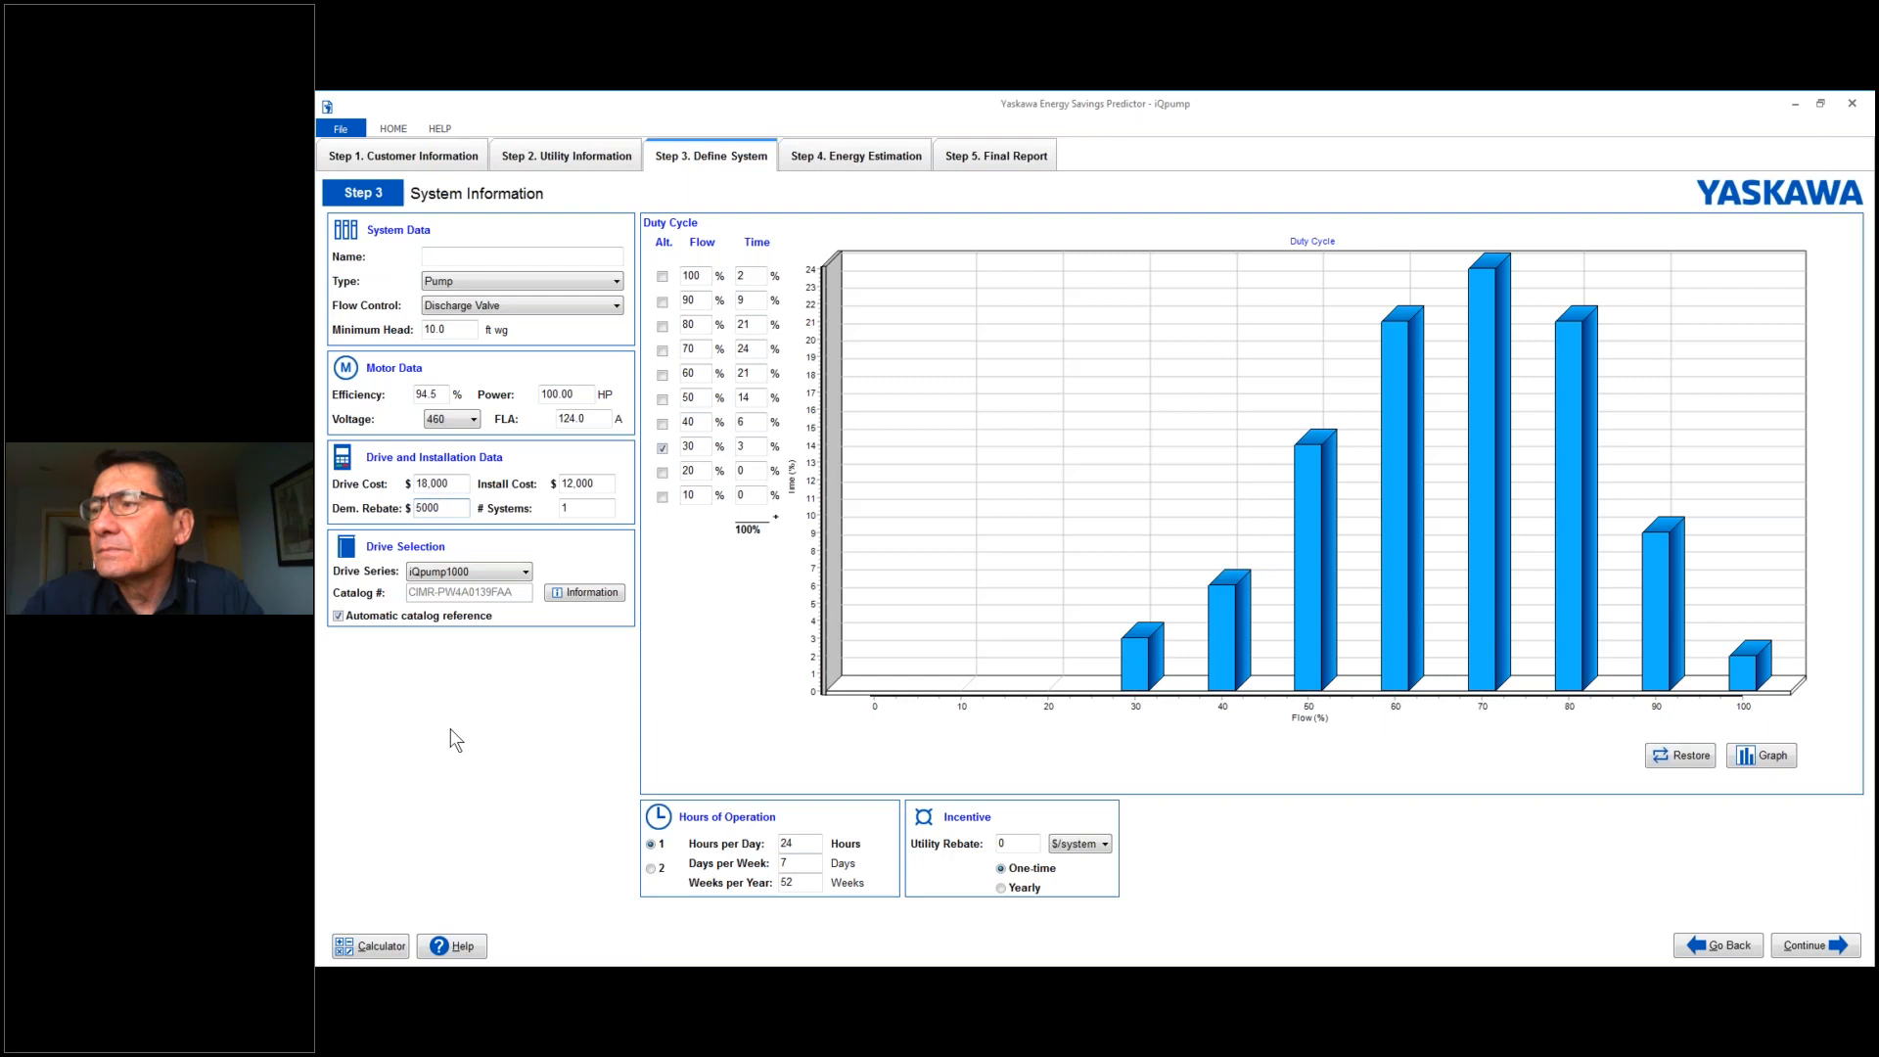
- Set the hours of operation to 8 hours per day
left_click(798, 839)
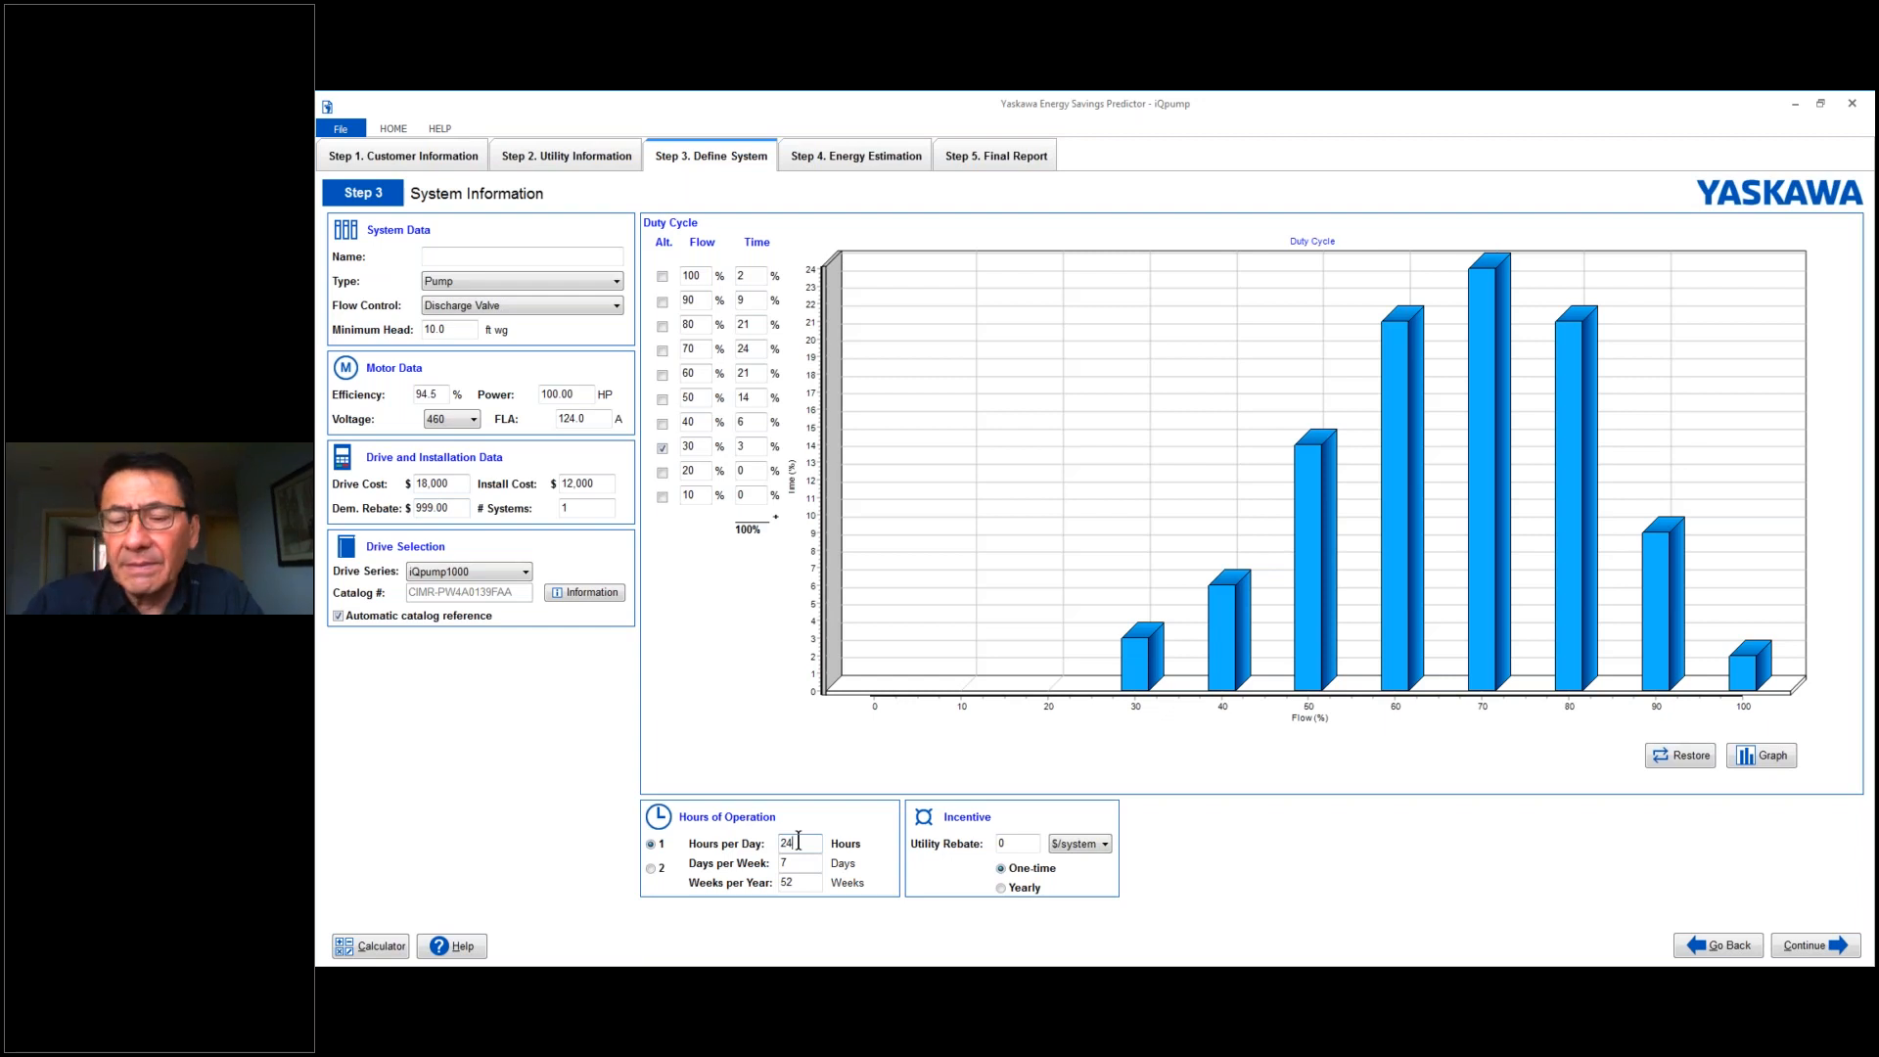
key("BackSpace")
key("BackSpace")
type("8")
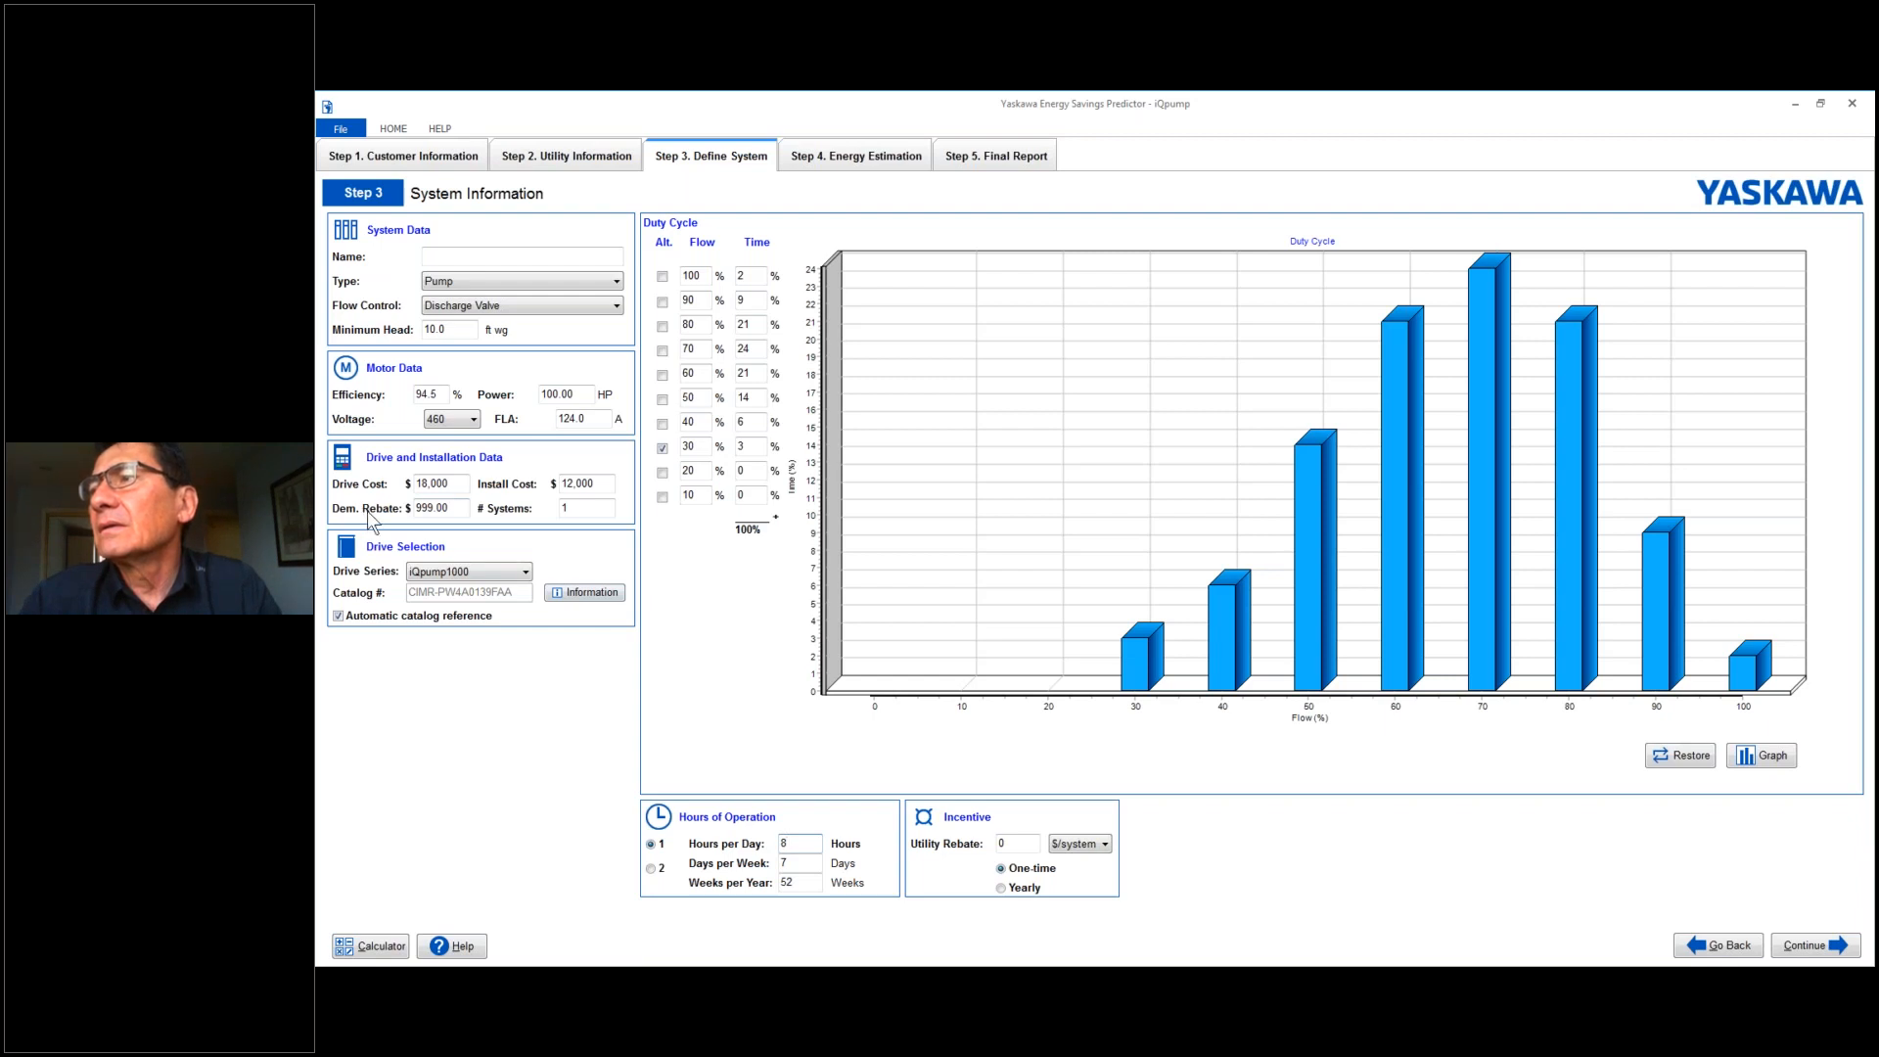
- Clear the demand rebate and enter a utility rebate of $5,000 per system as the incentive
left_click(456, 509)
key("BackSpace")
left_click(1011, 843)
key("BackSpace")
type("5000")
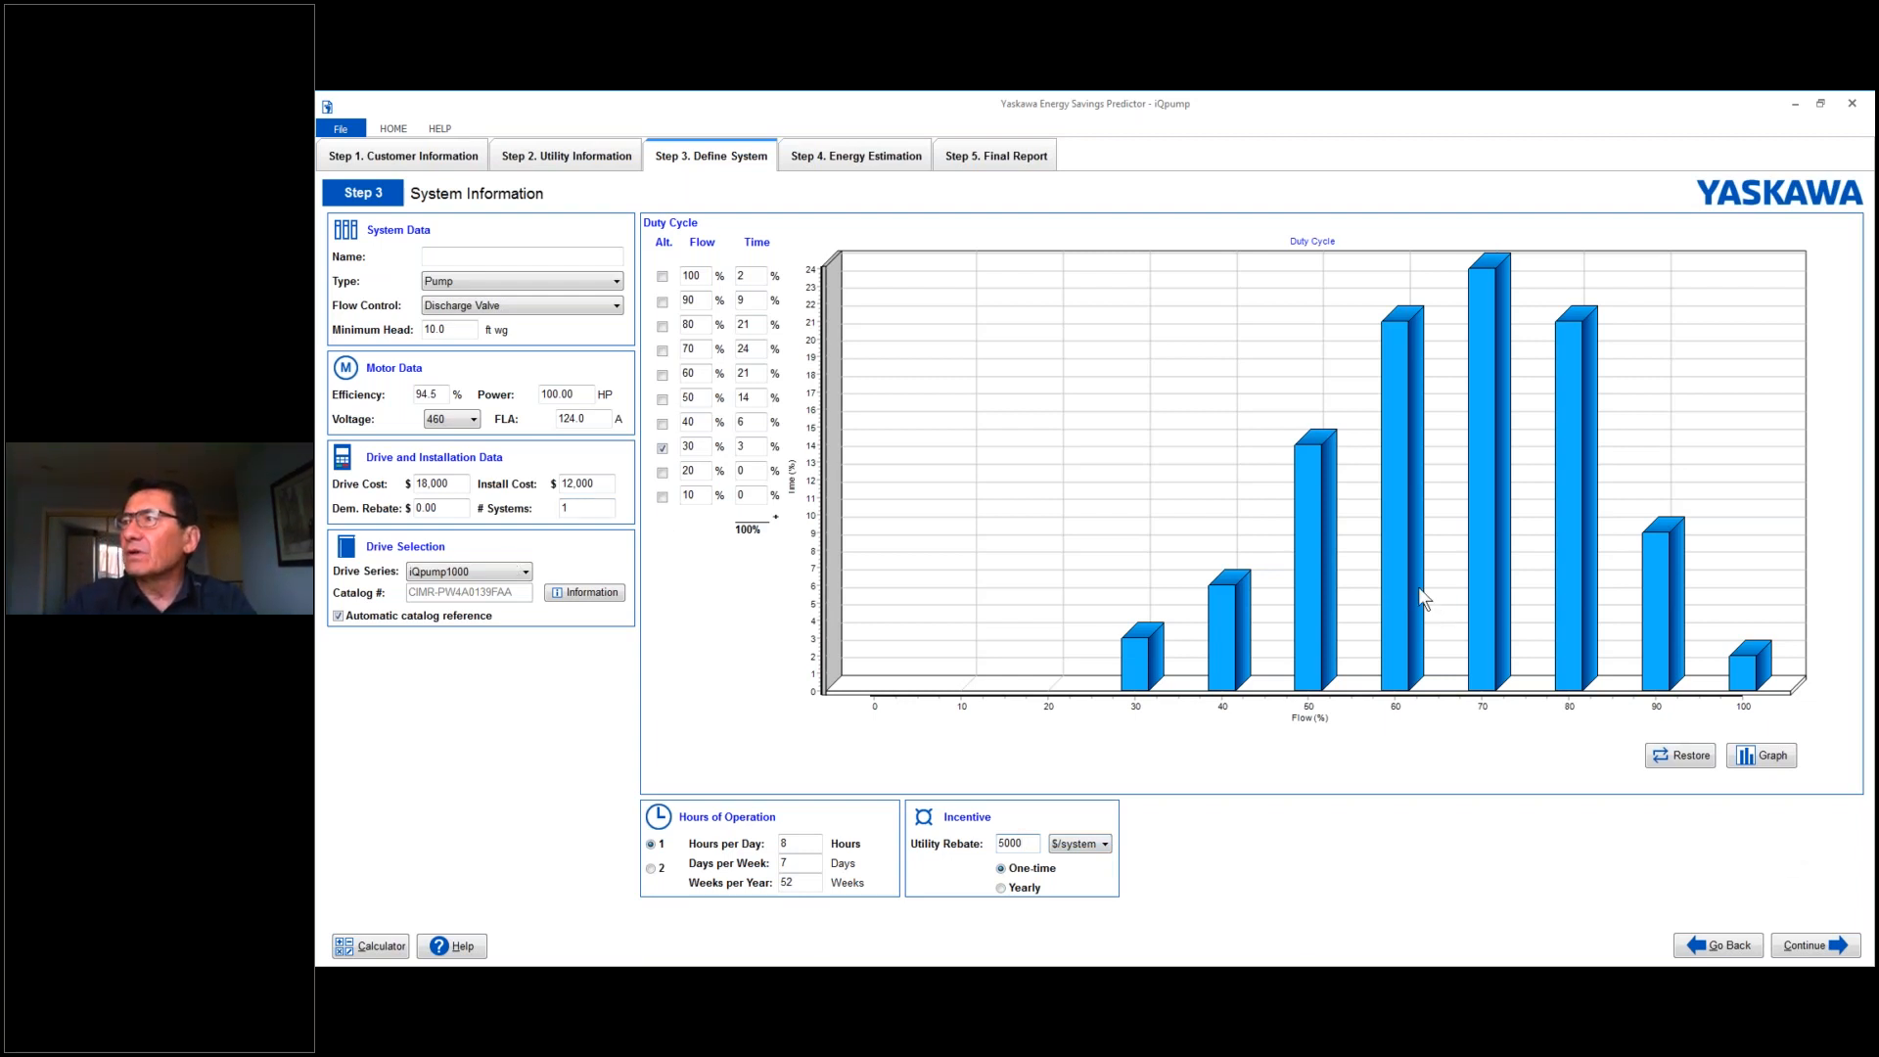
- Proceed to the energy estimation and open the detailed calculation for the defined pump system
left_click(907, 166)
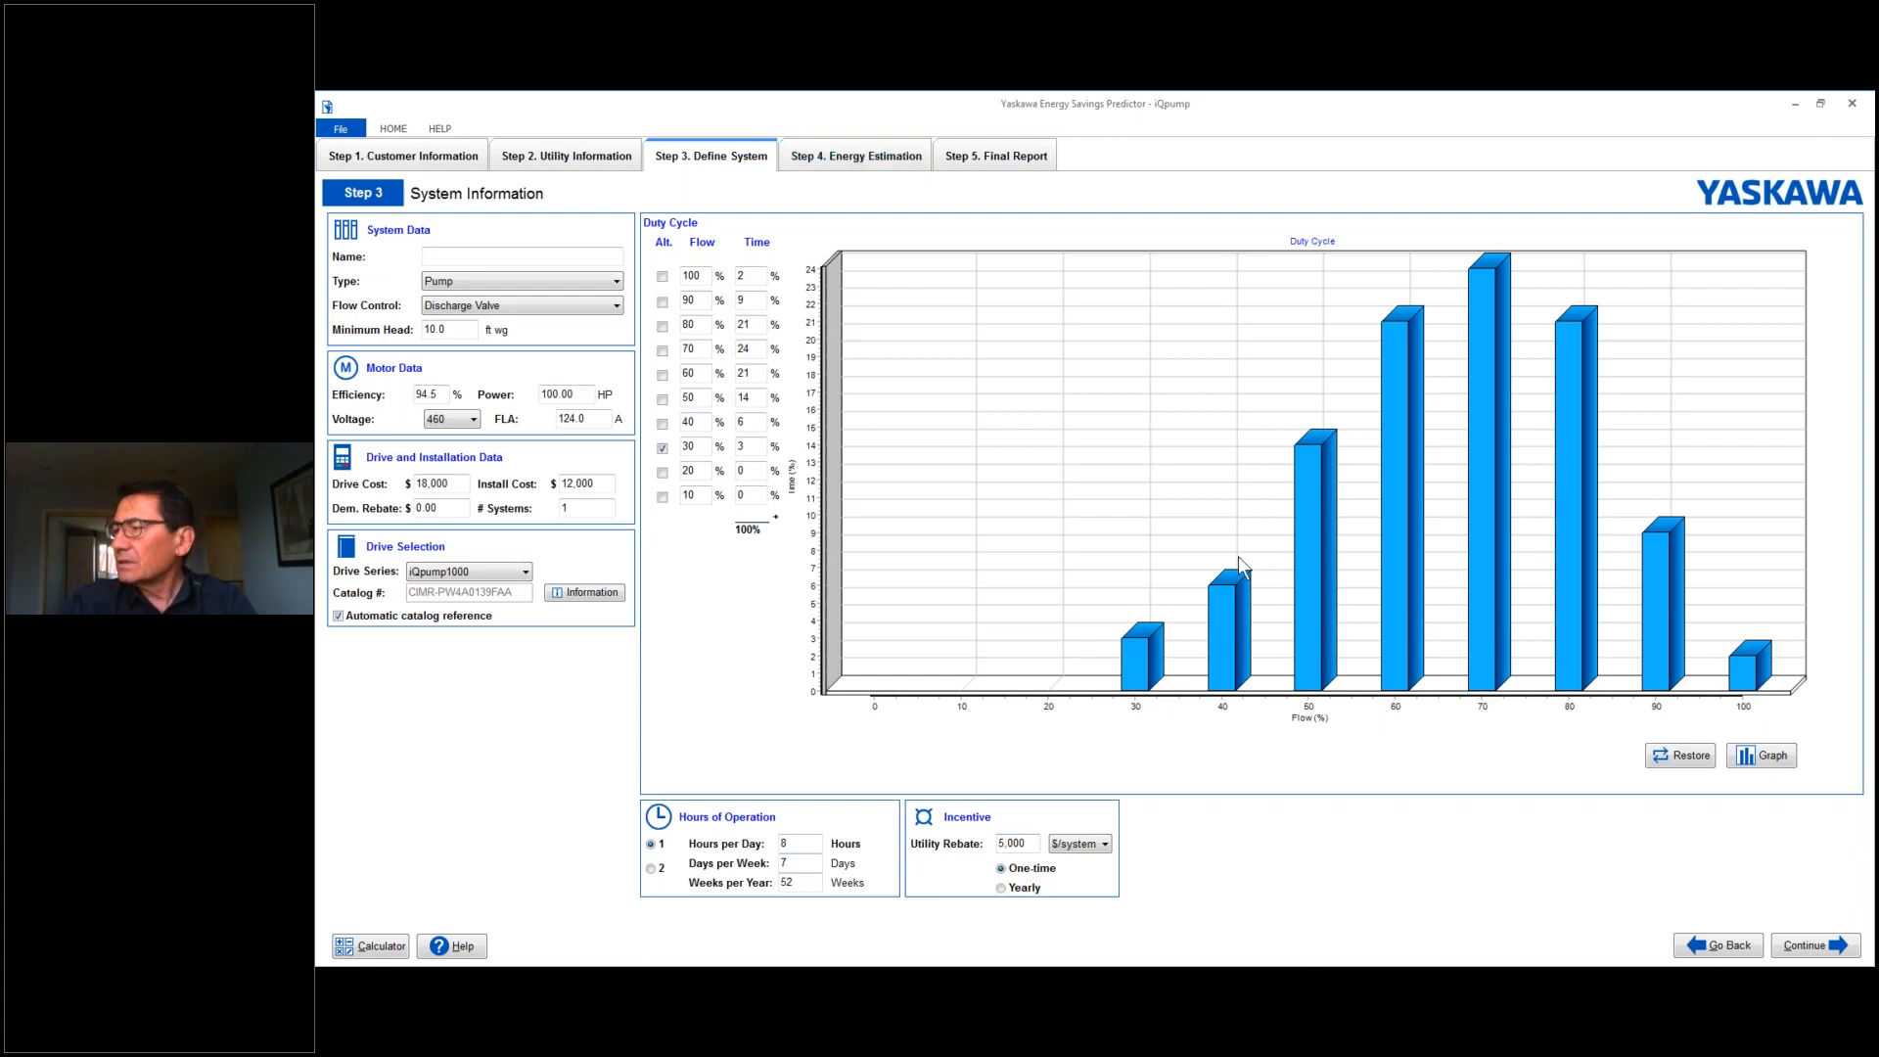
left_click(1798, 954)
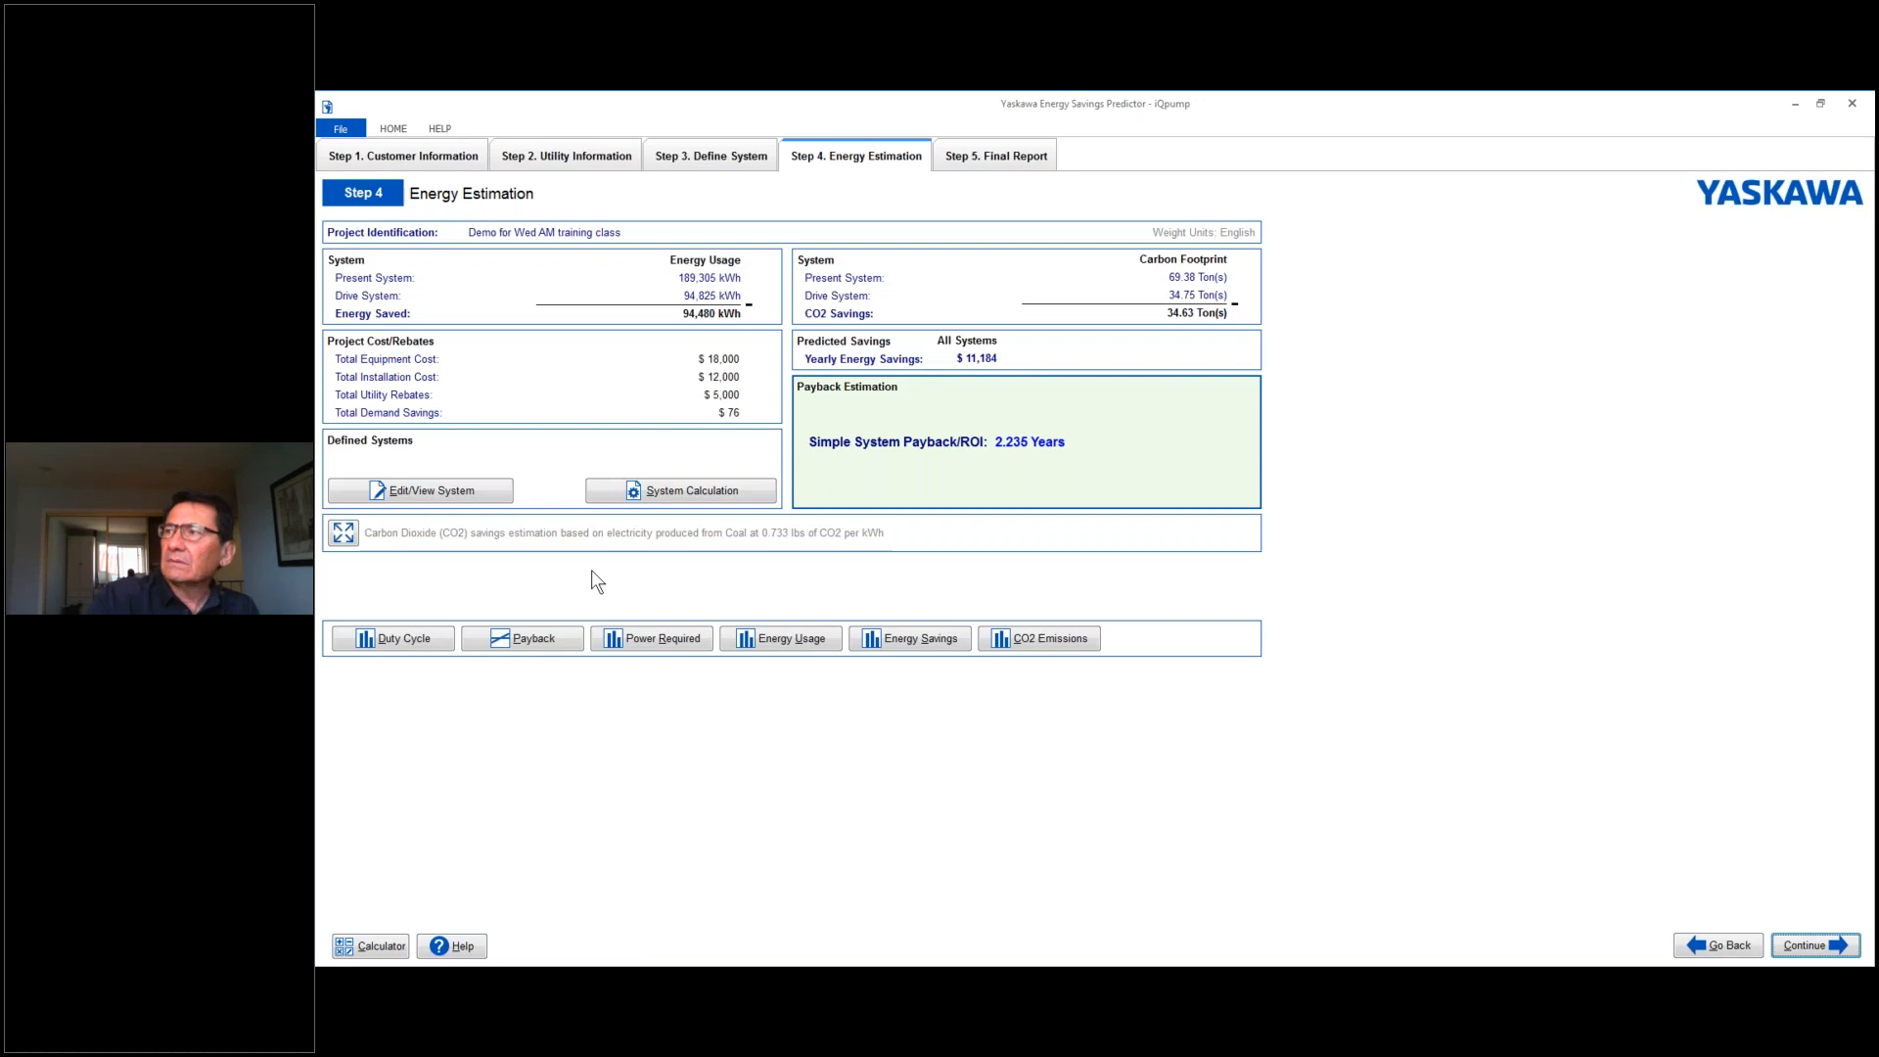
left_click(710, 499)
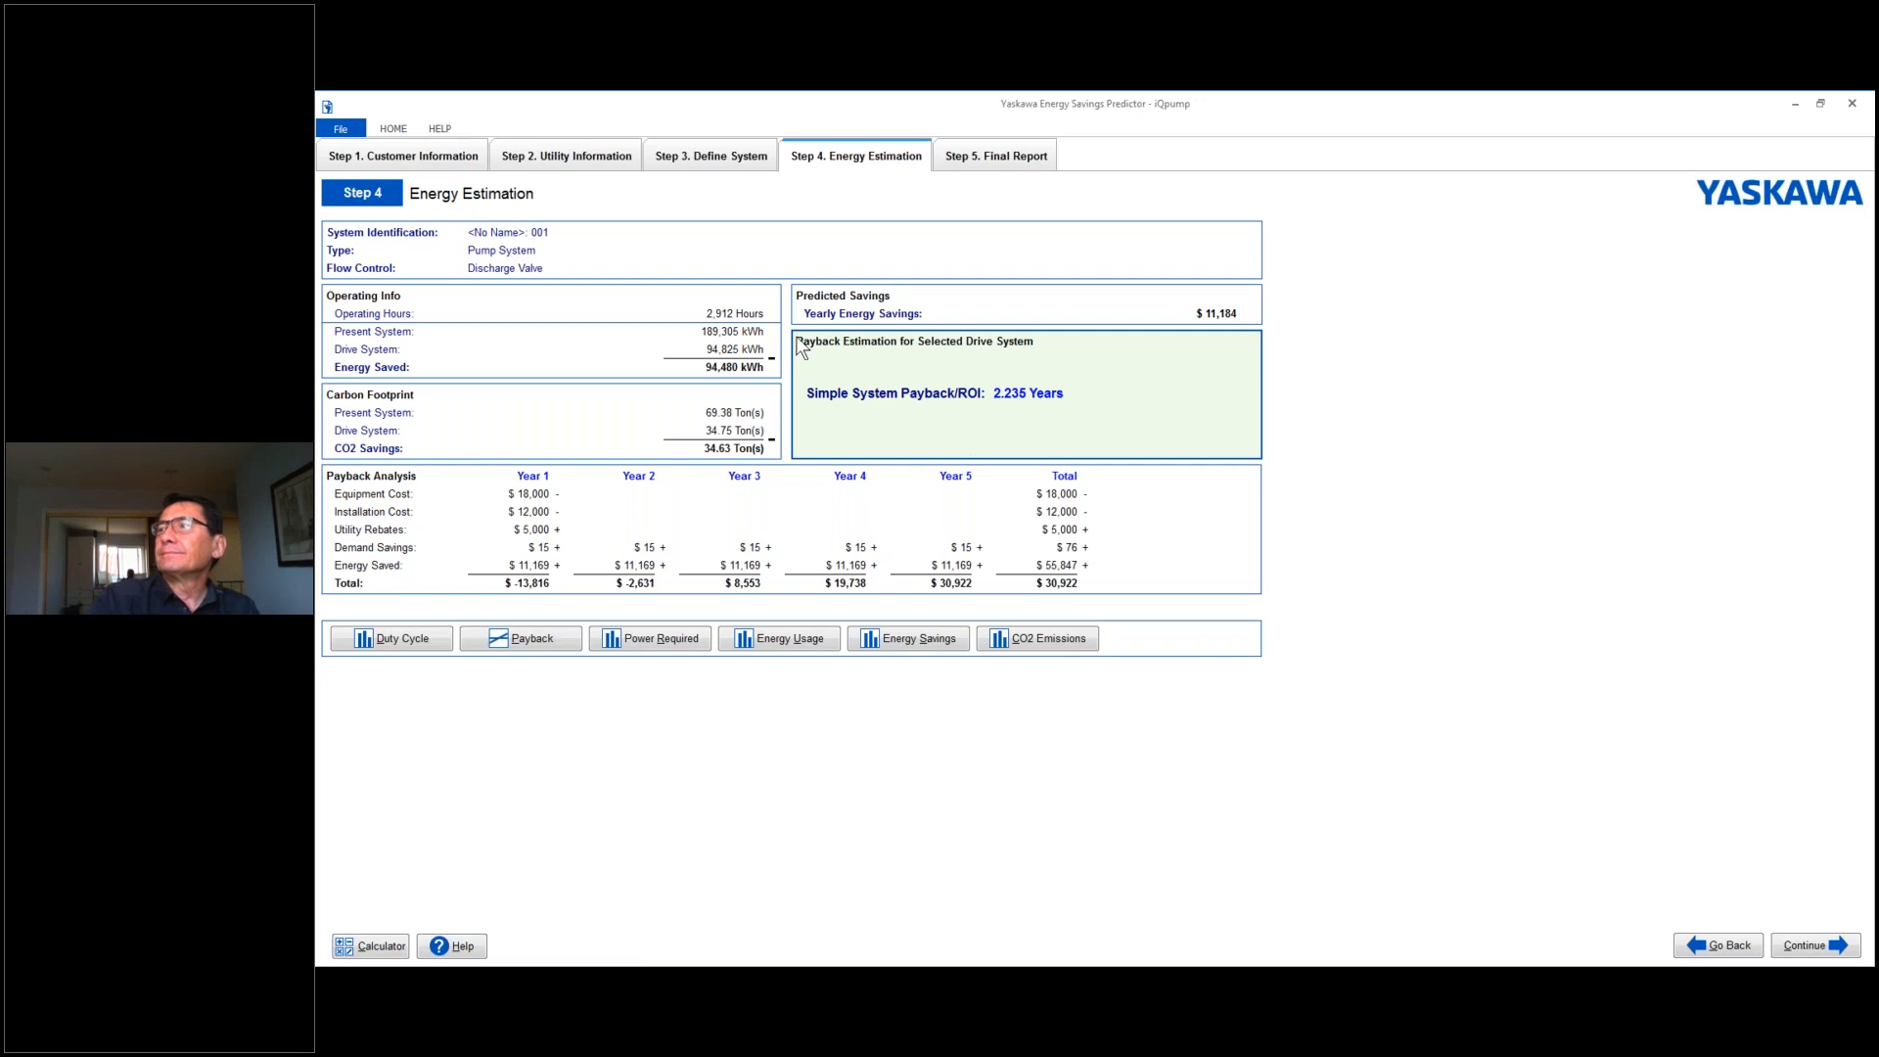
- Examine the system's duty cycle, payback, power required, energy usage, energy savings and CO2 emissions charts, and return to the estimation
left_click(384, 641)
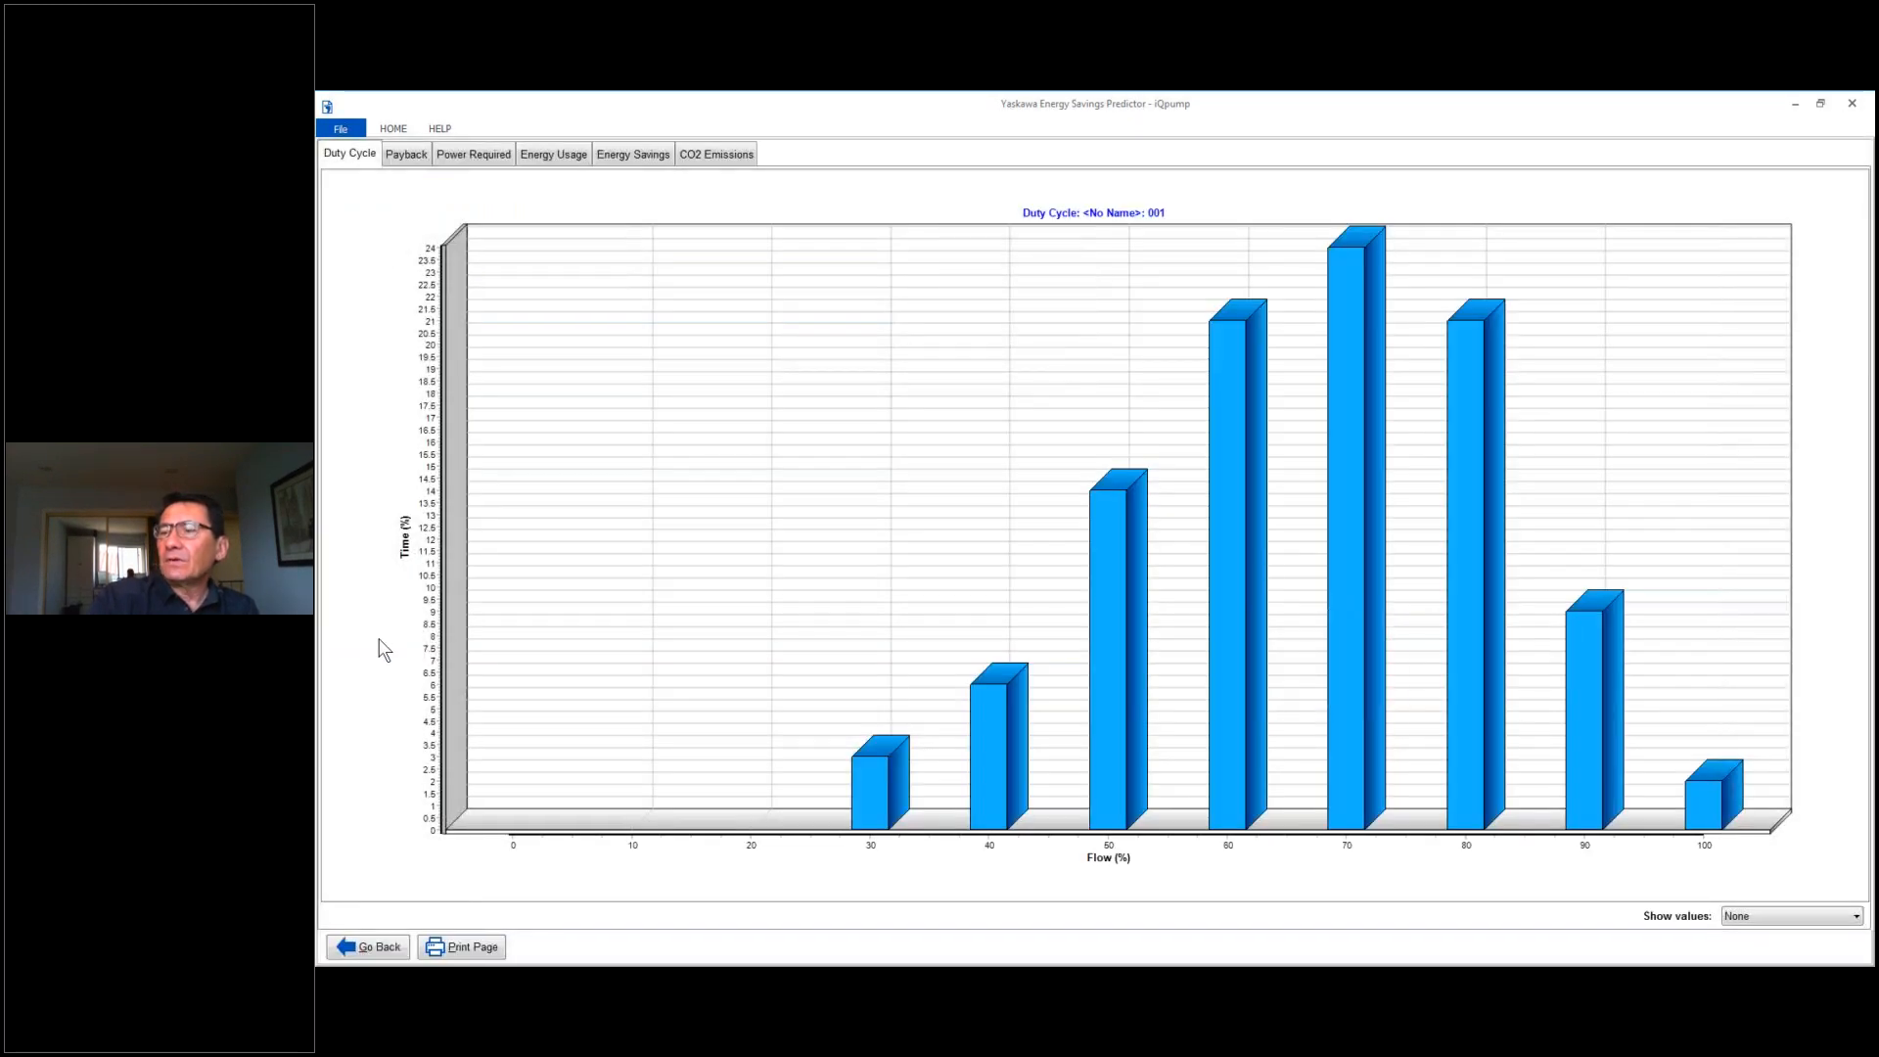
left_click(409, 158)
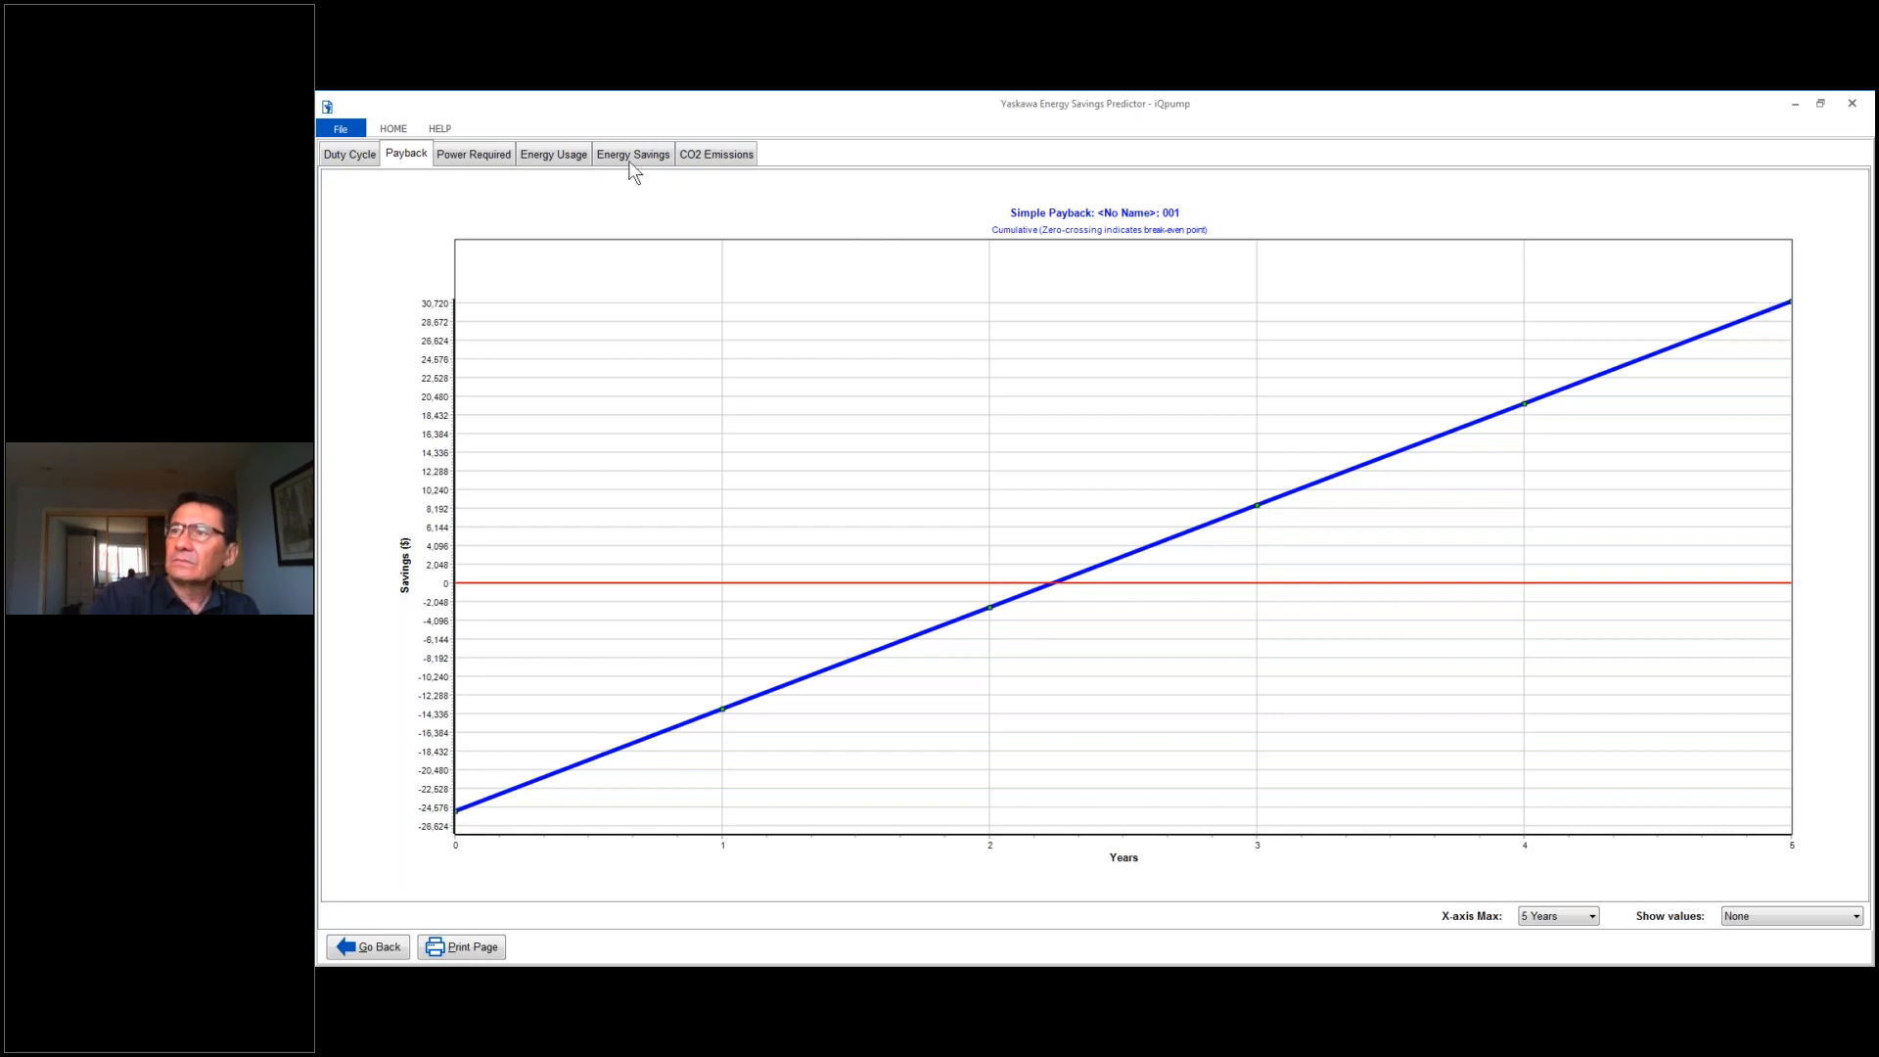
left_click(478, 156)
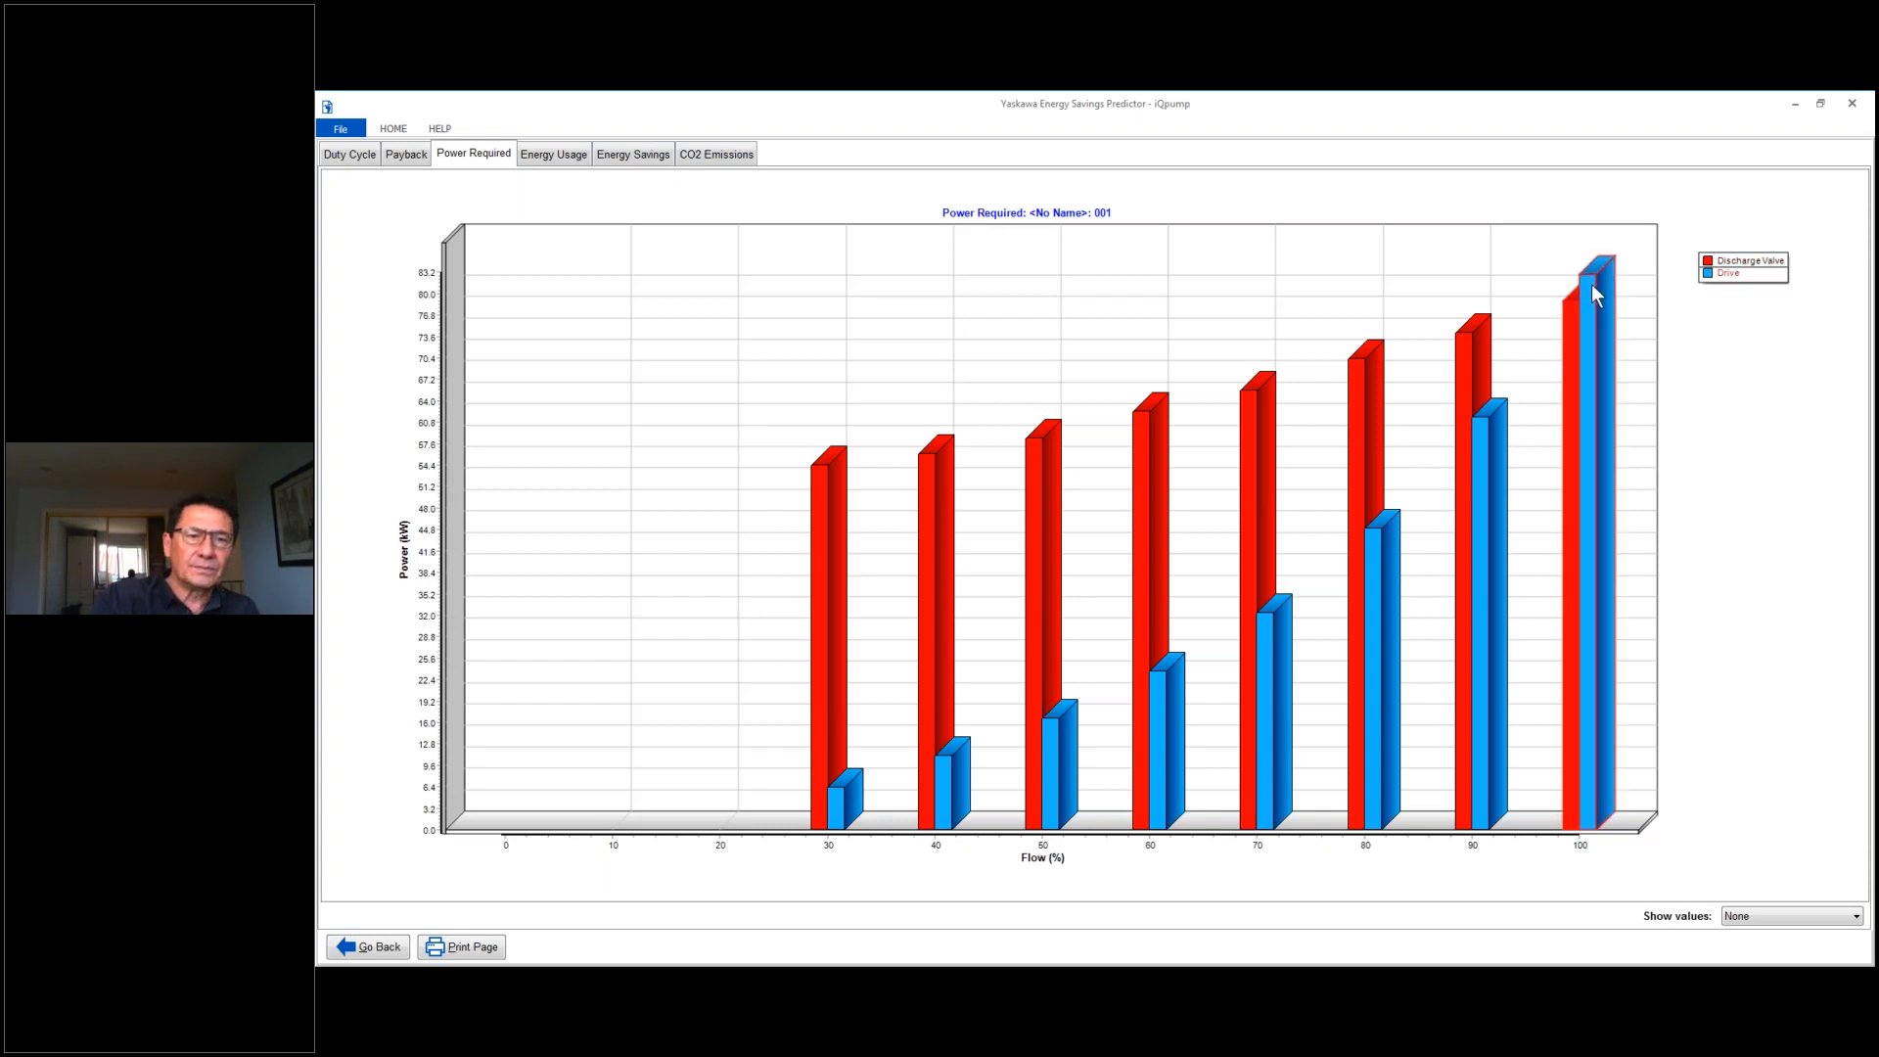
left_click(541, 161)
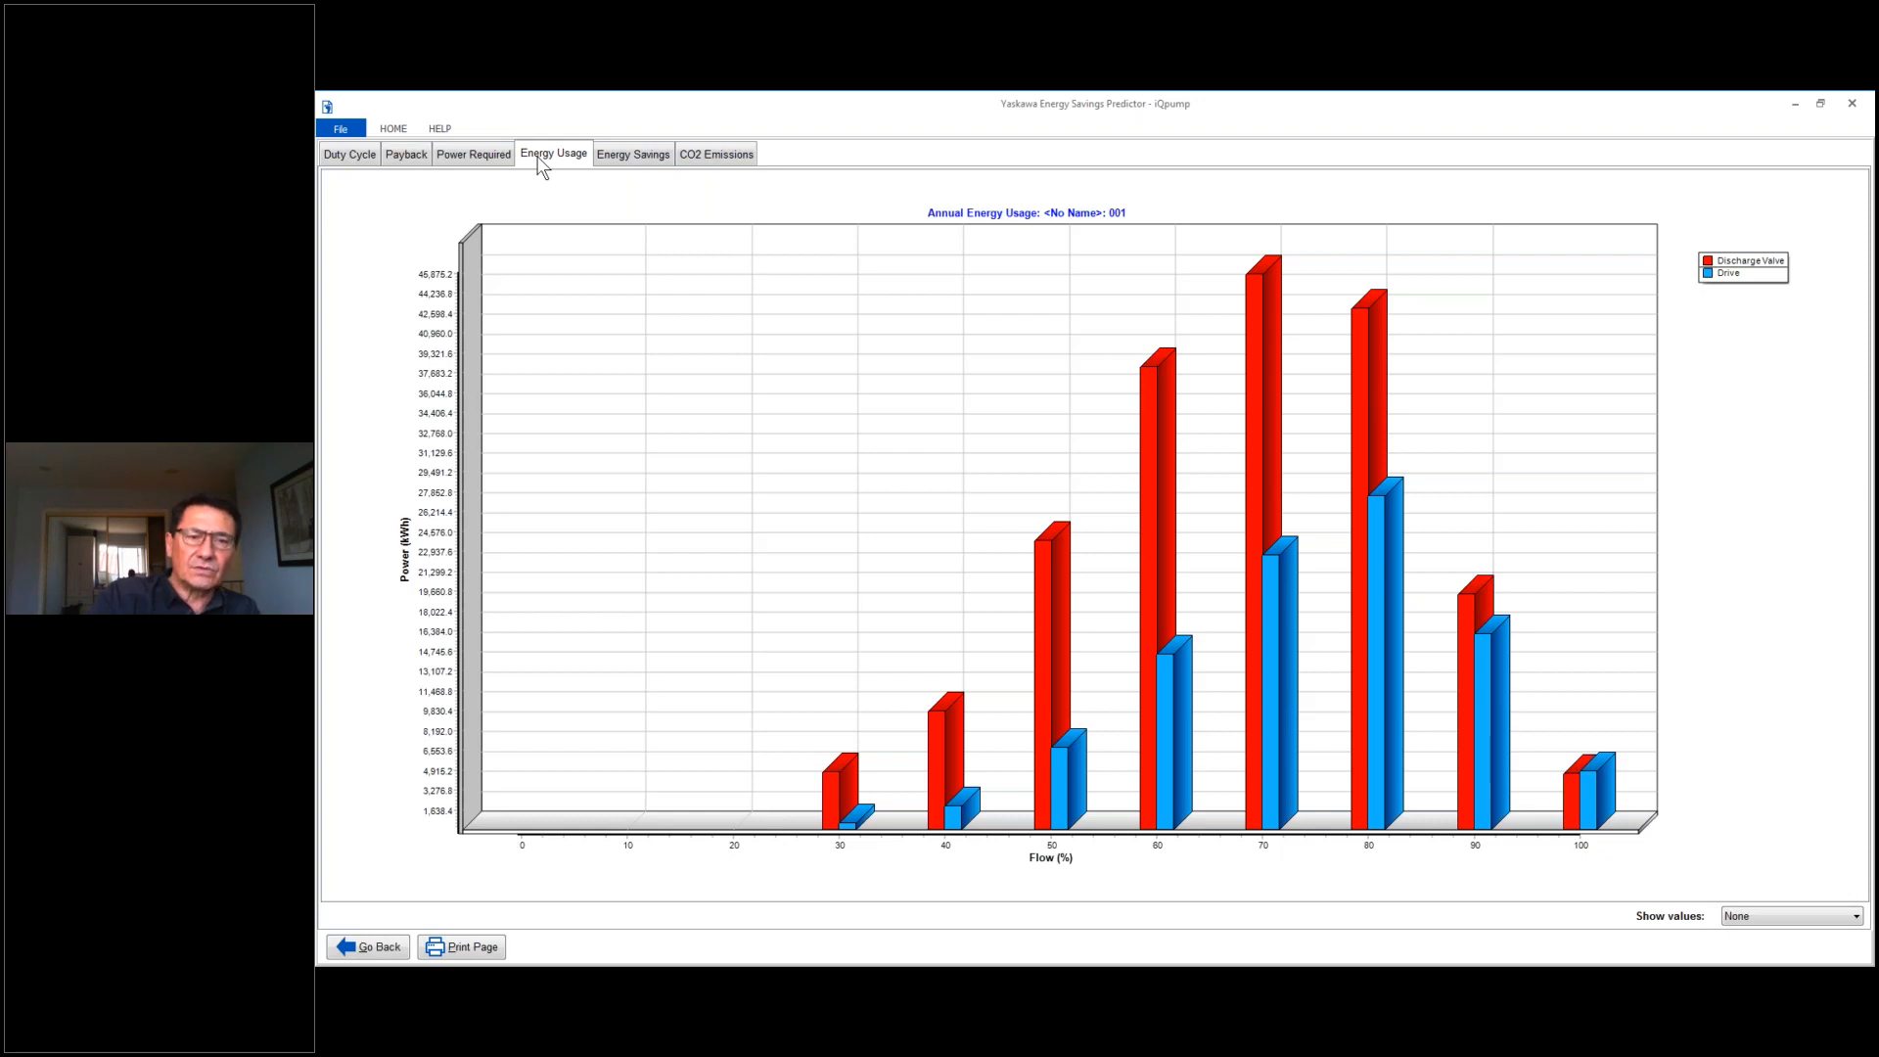
left_click(633, 160)
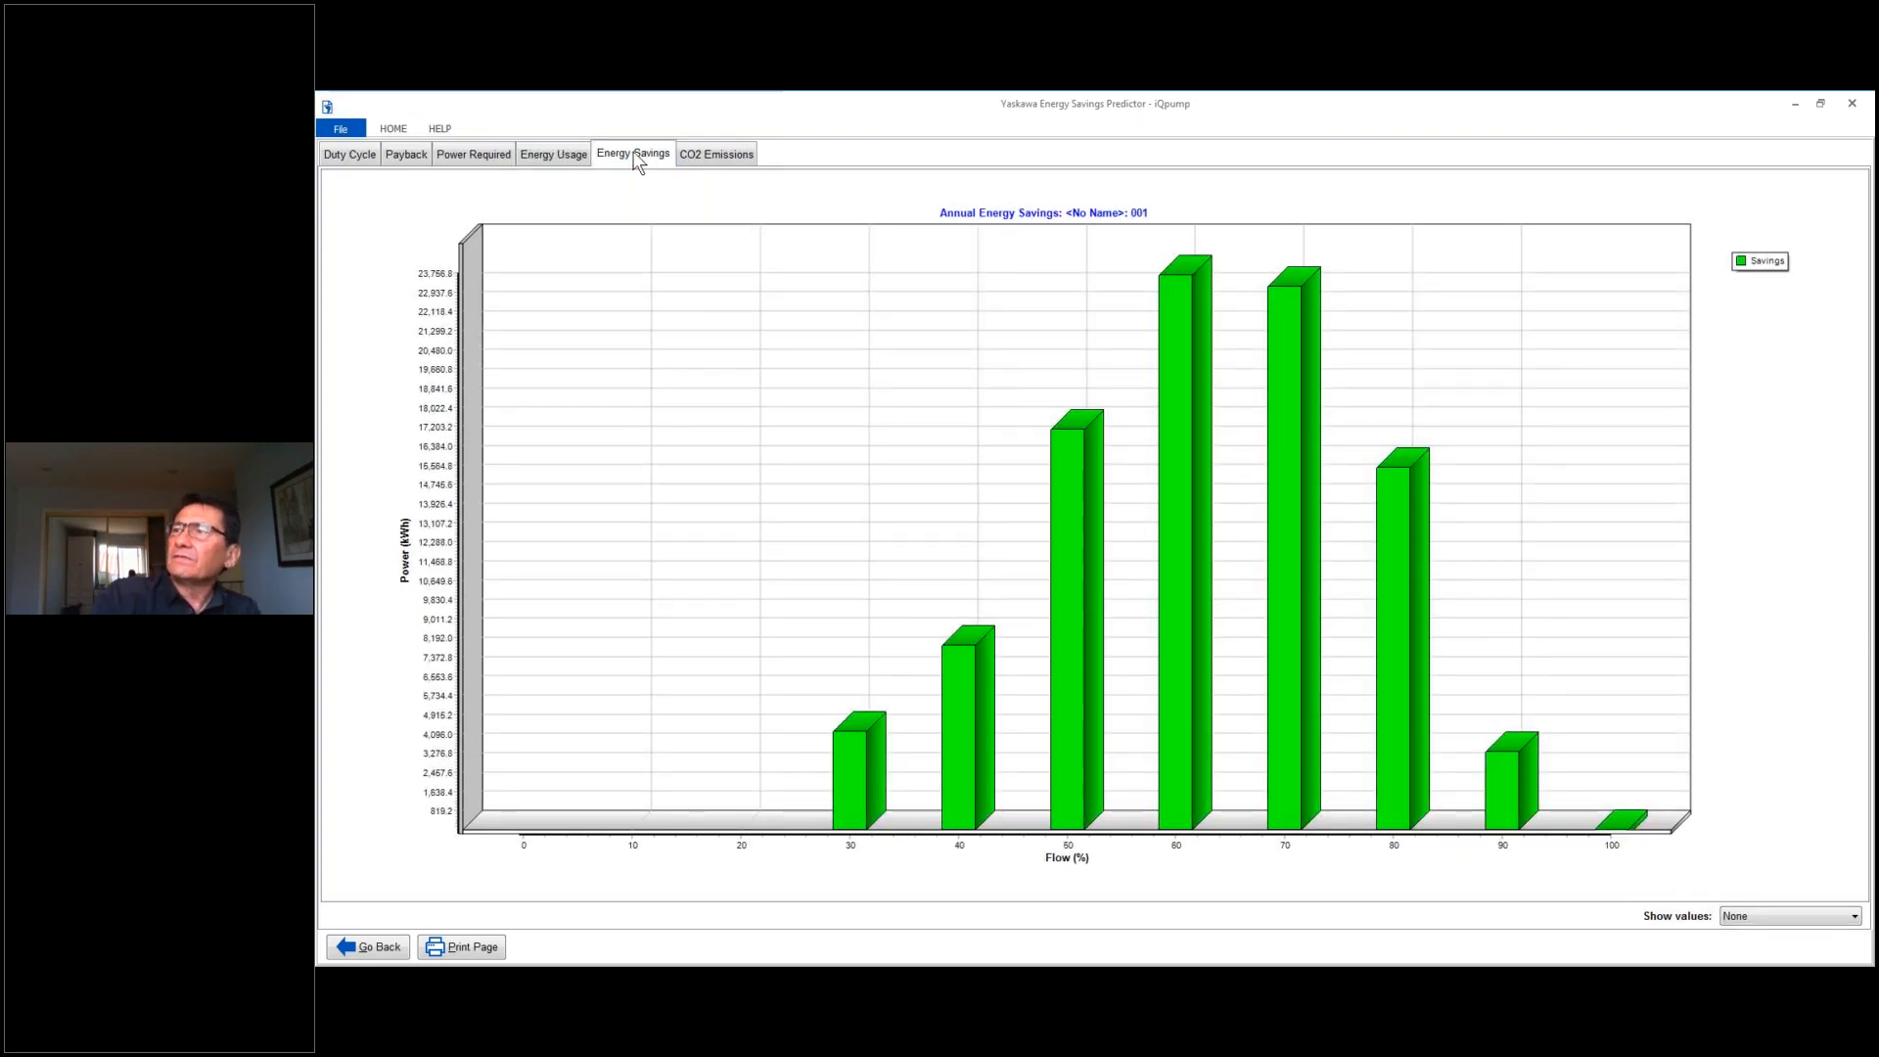
left_click(710, 160)
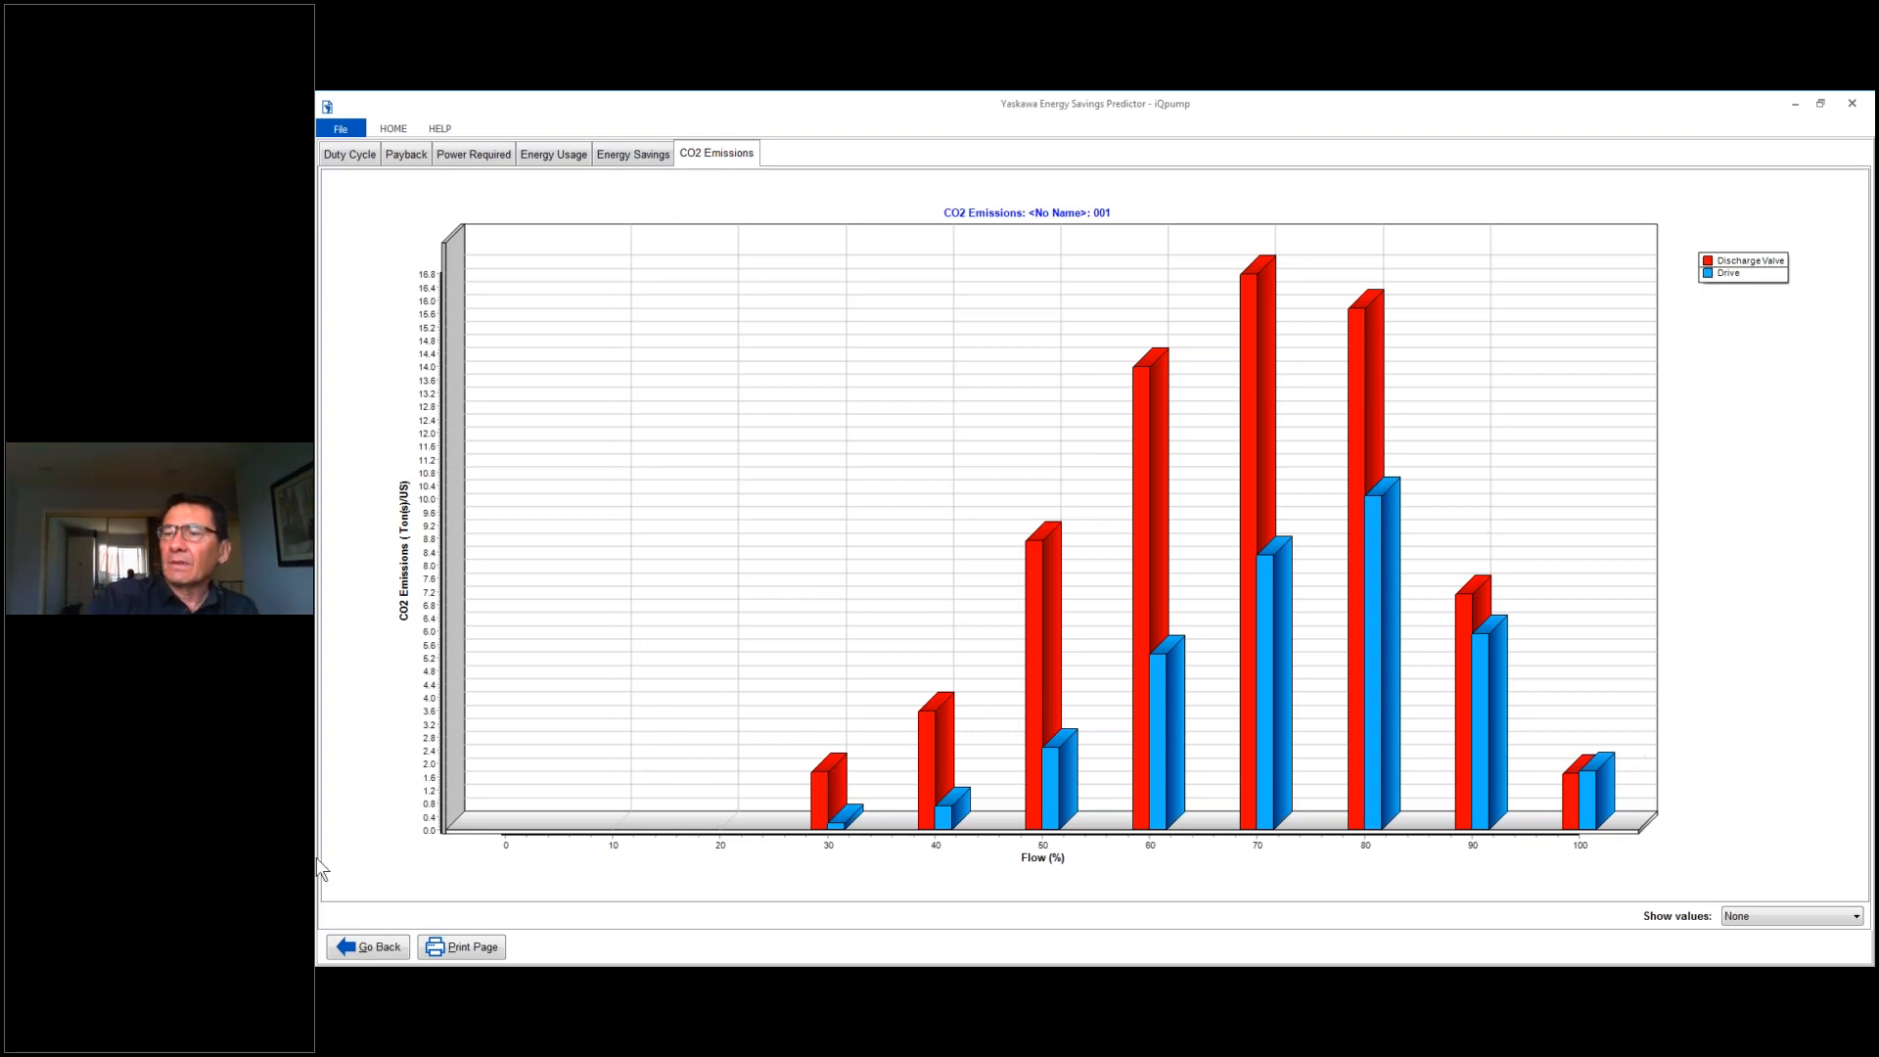
left_click(365, 949)
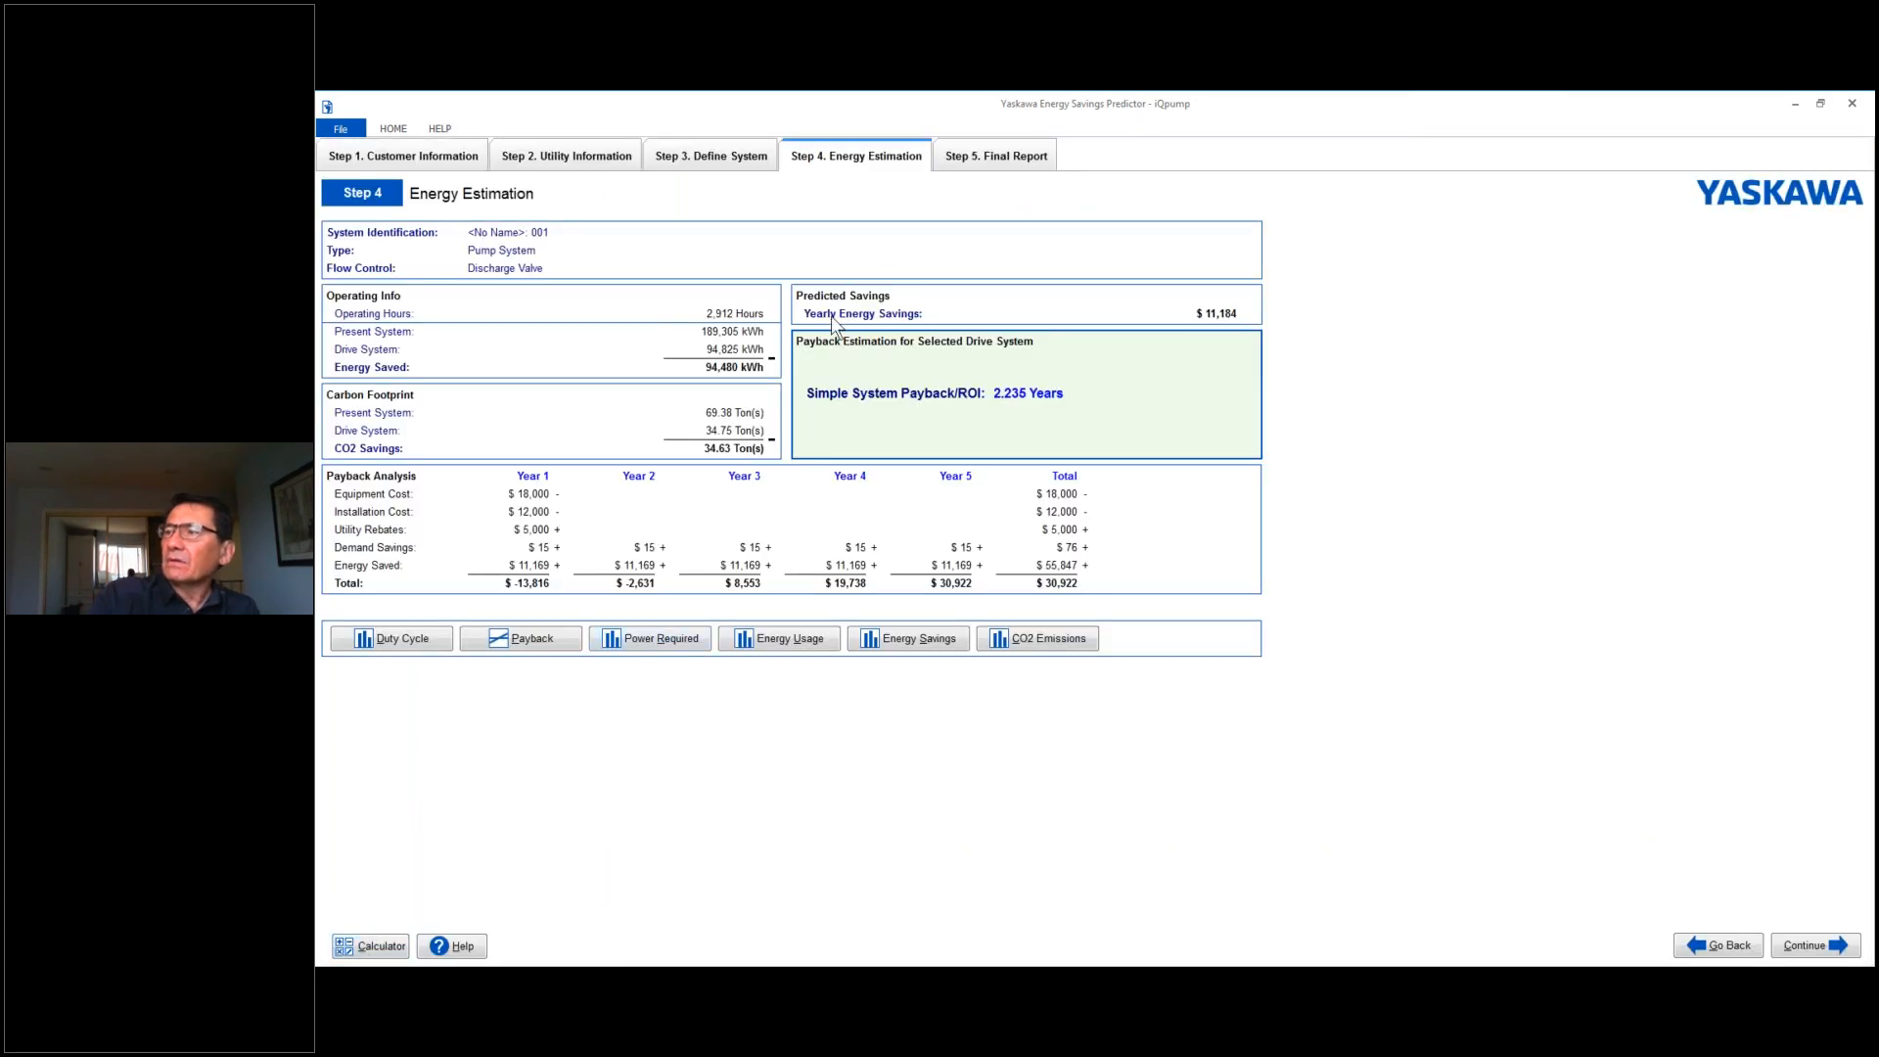
- Go to the final report stage and preview the full Energy Savings Predictor report
left_click(983, 169)
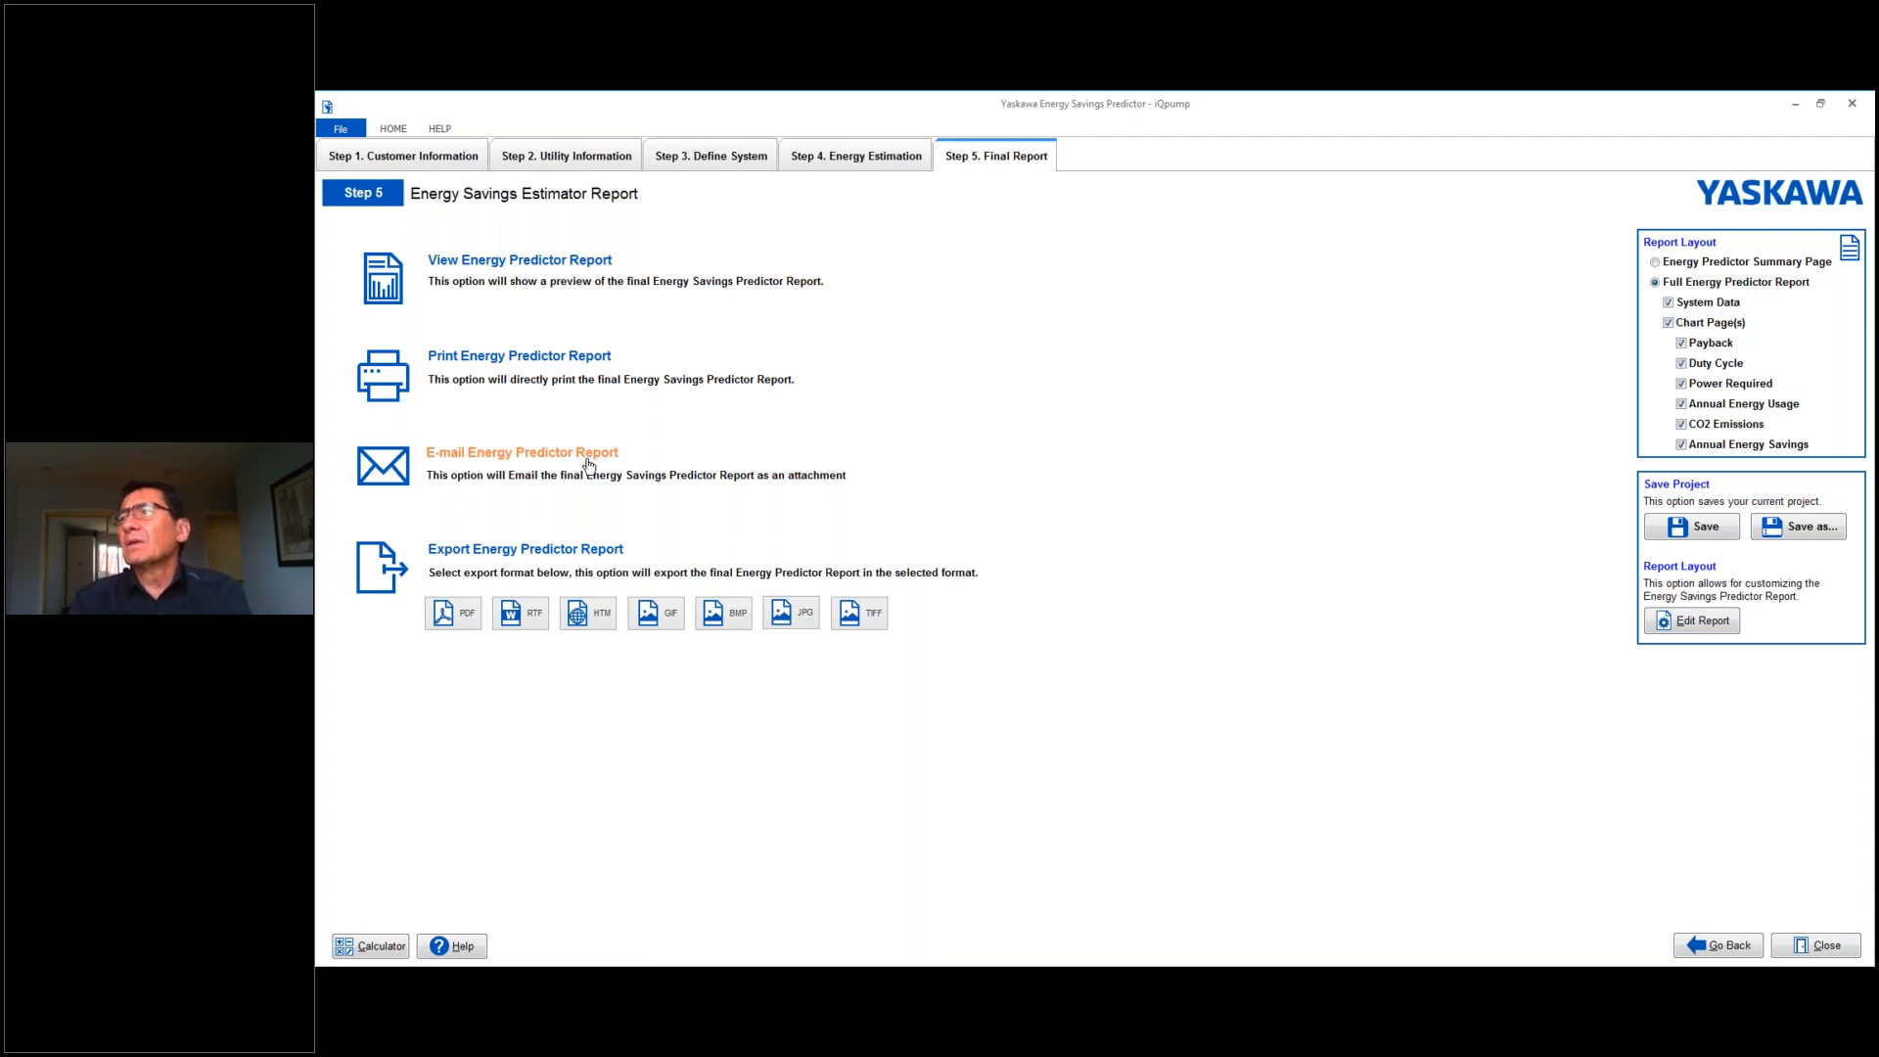
left_click(502, 261)
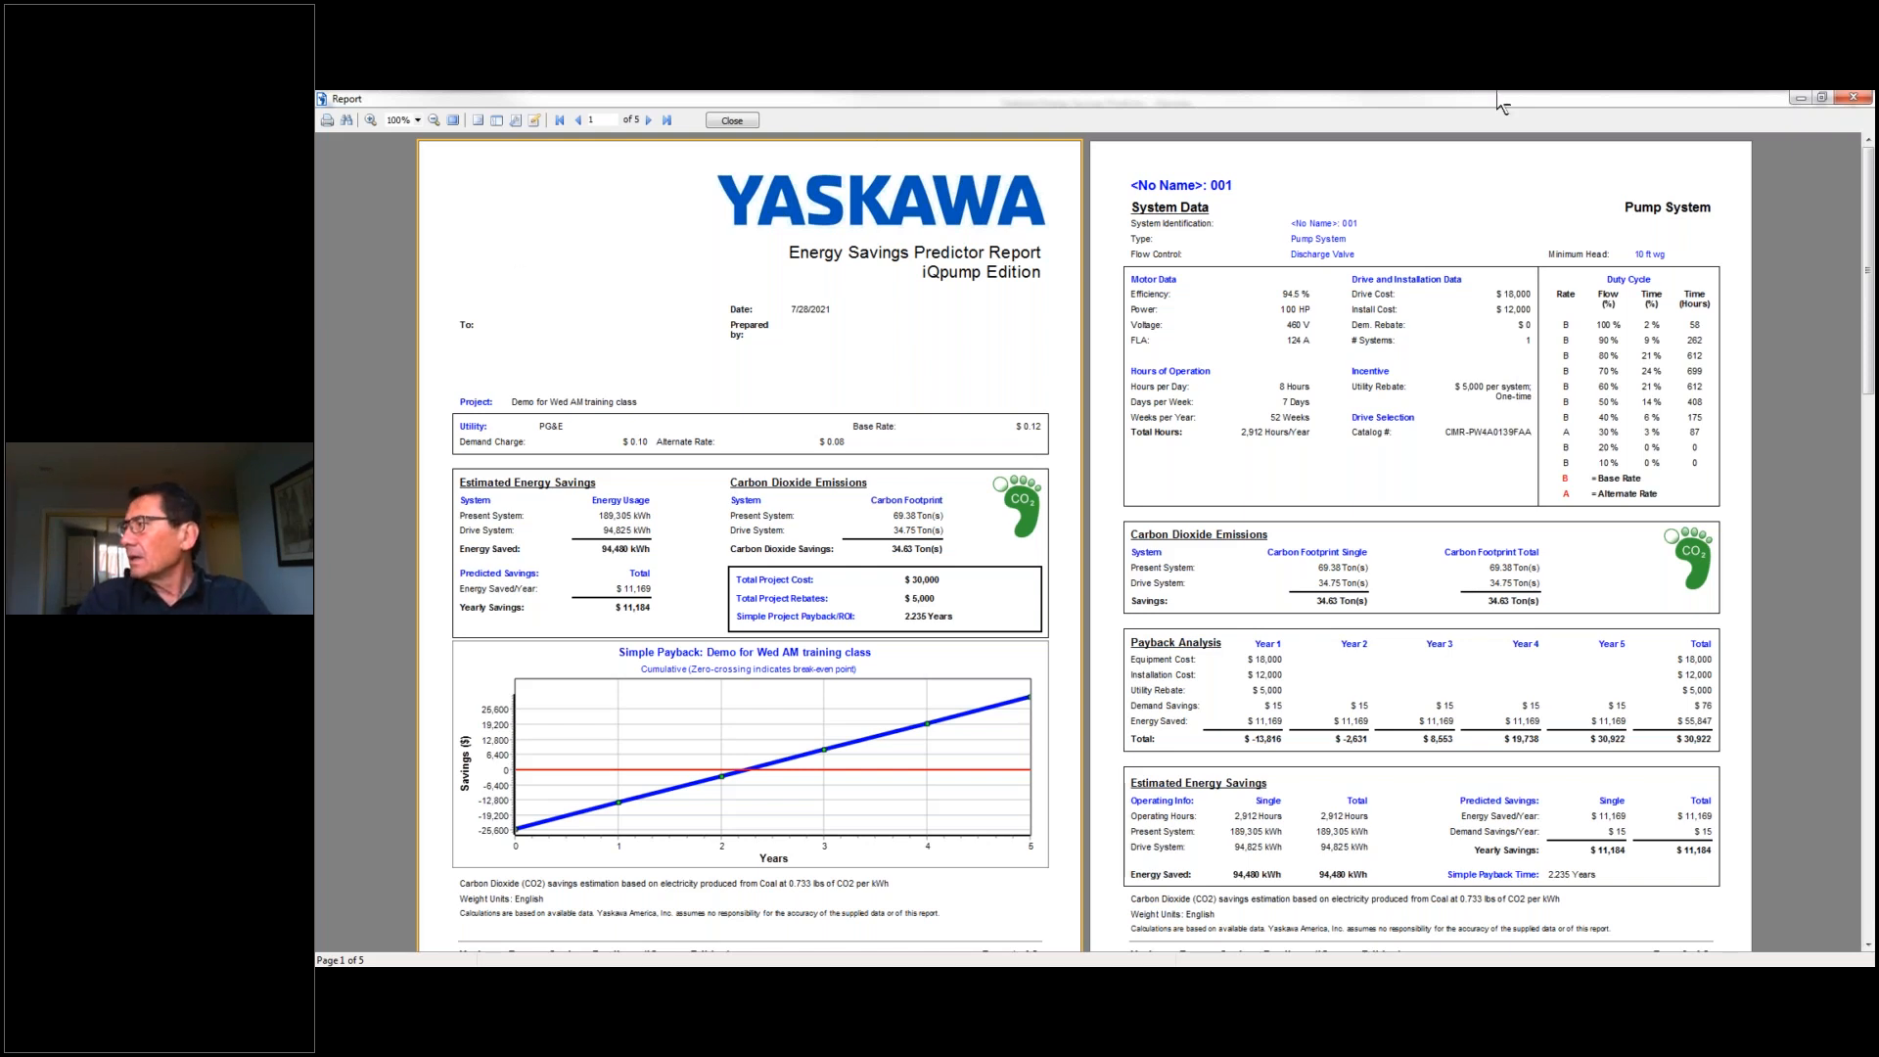
left_click_drag(1866, 266, 1871, 217)
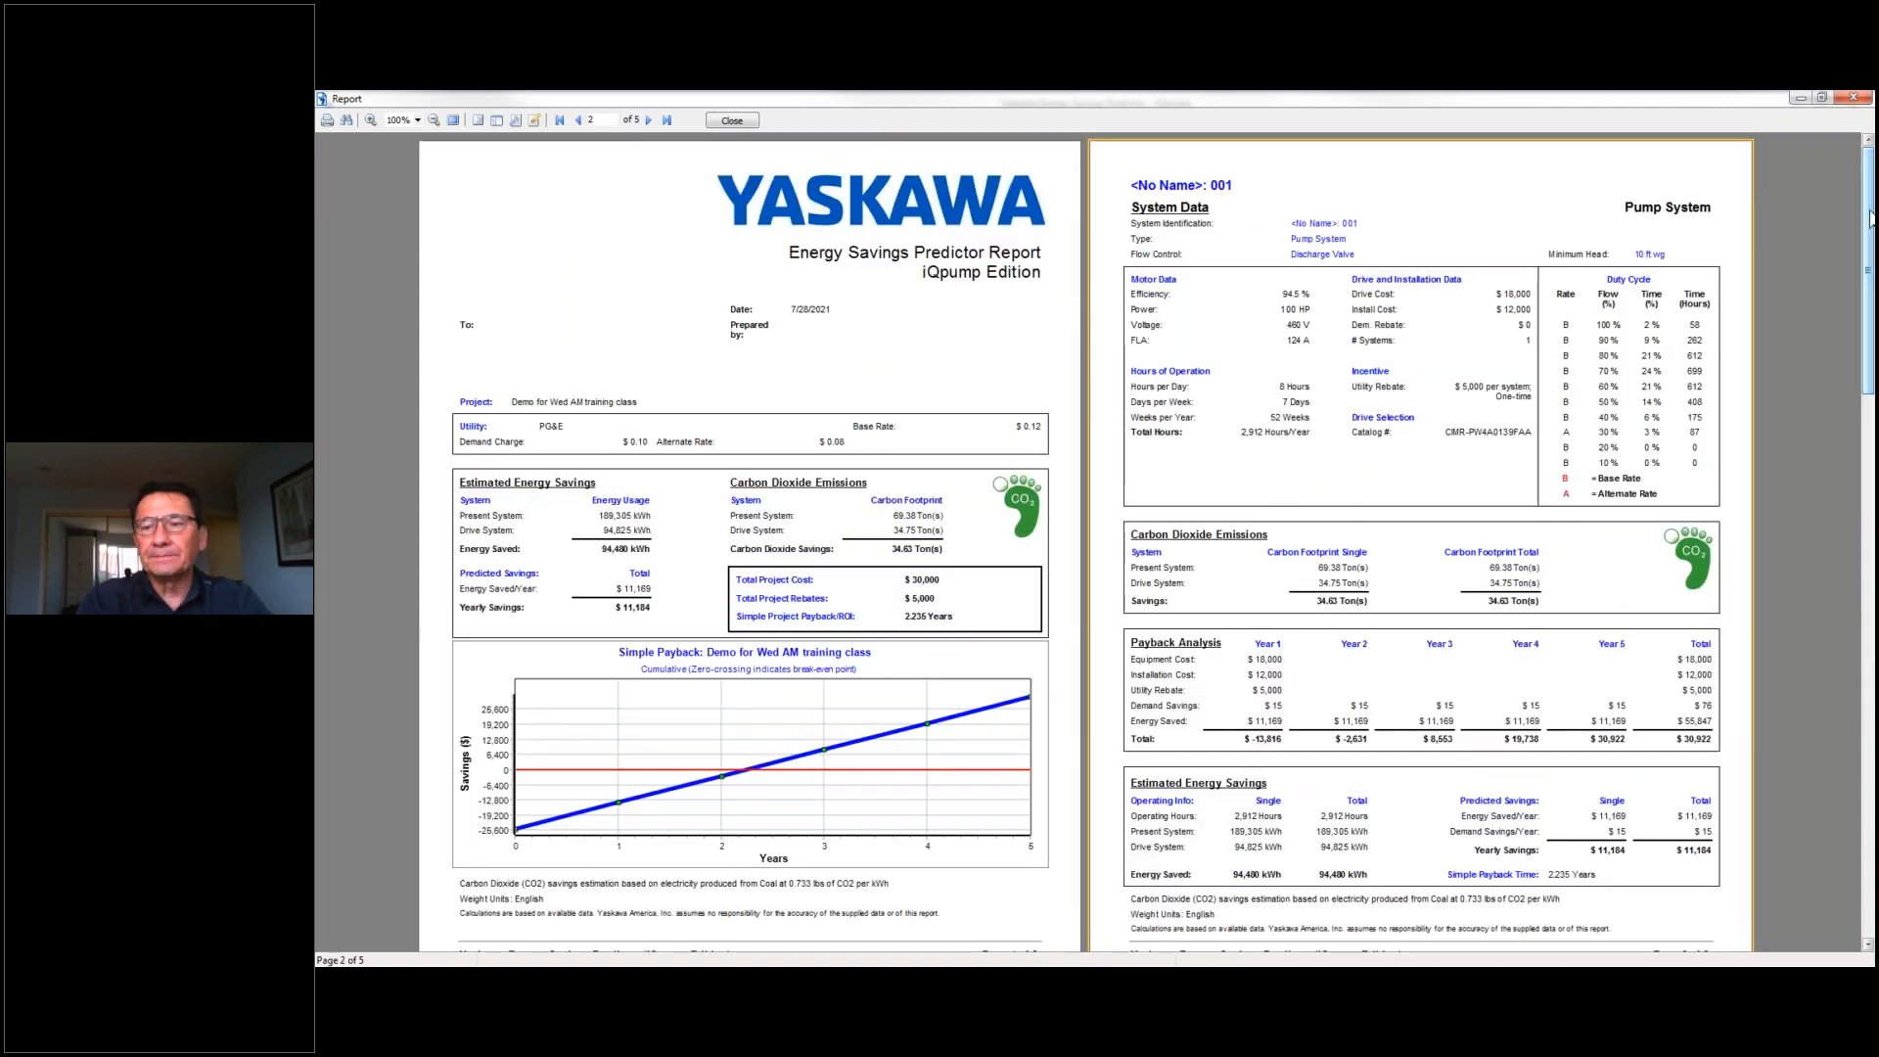